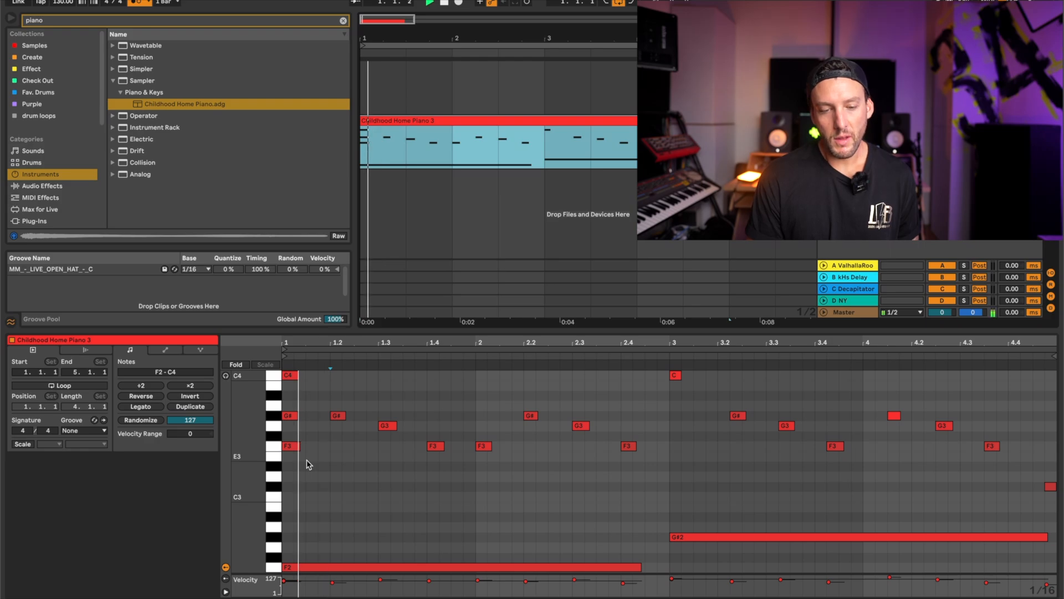
- Try raising the G#3 note of the first chord by one semitone, play it, and restore its pitch
click(292, 417)
key(Up)
key(space)
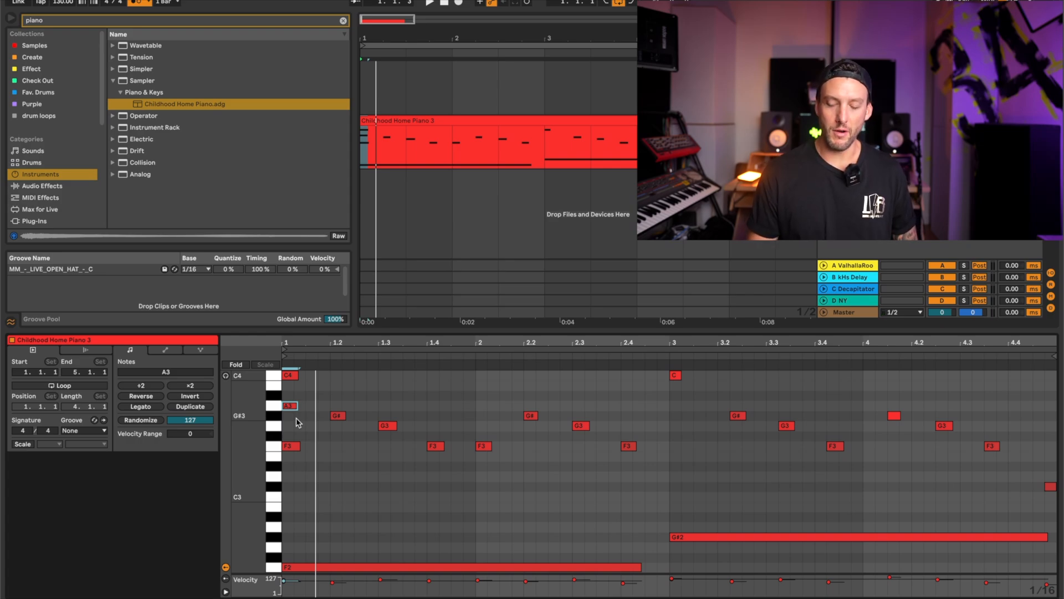
key(Down)
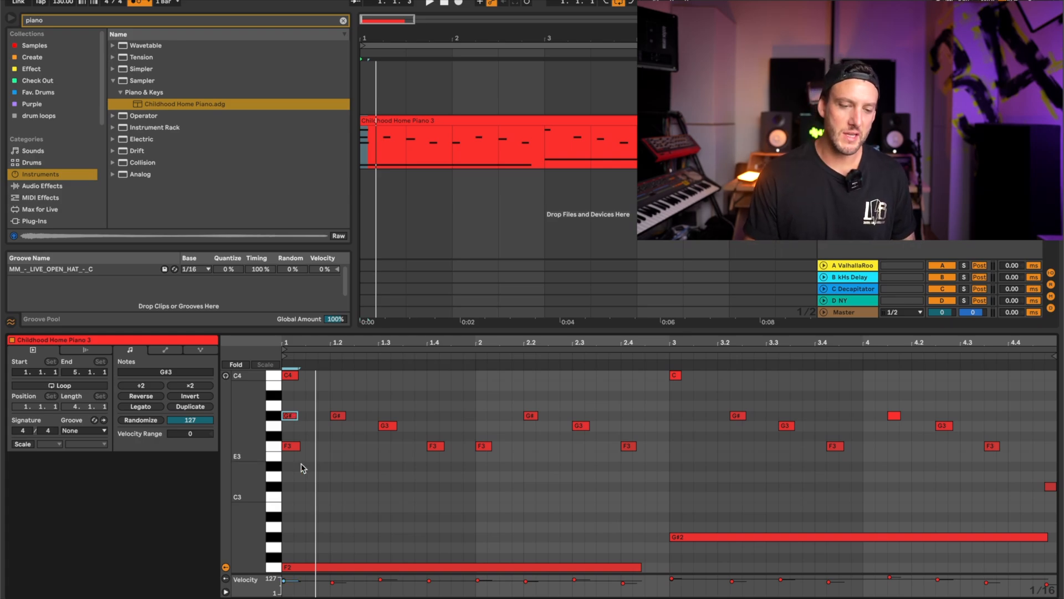
- Try transposing the first chord's three upper notes up three semitones one at a time, play them, and return them to F3–C4
drag(302, 467, 279, 359)
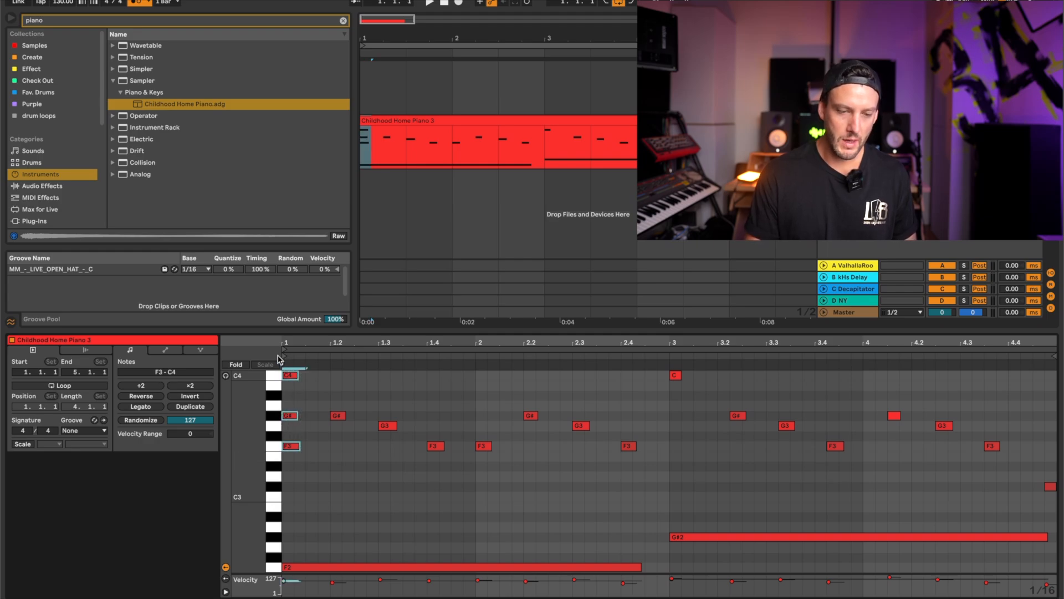
drag(329, 549, 325, 570)
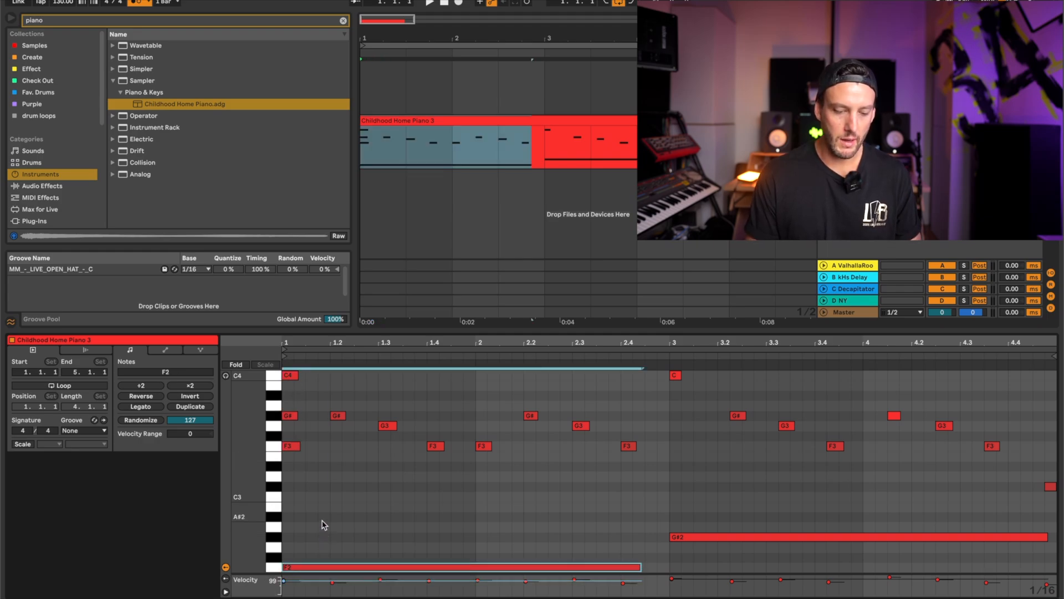
drag(302, 484, 298, 422)
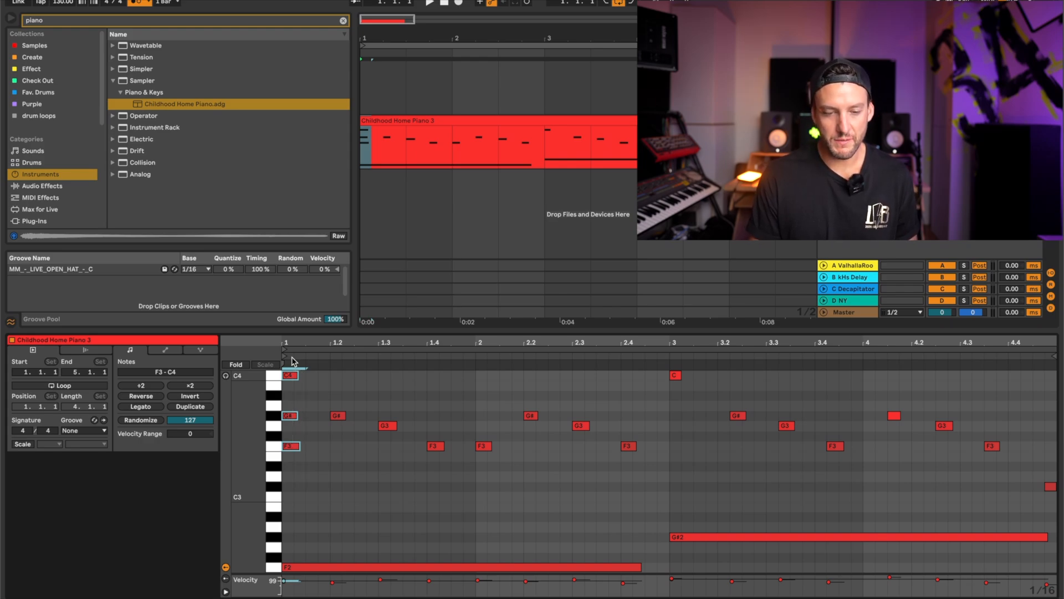
key(Up)
key(space)
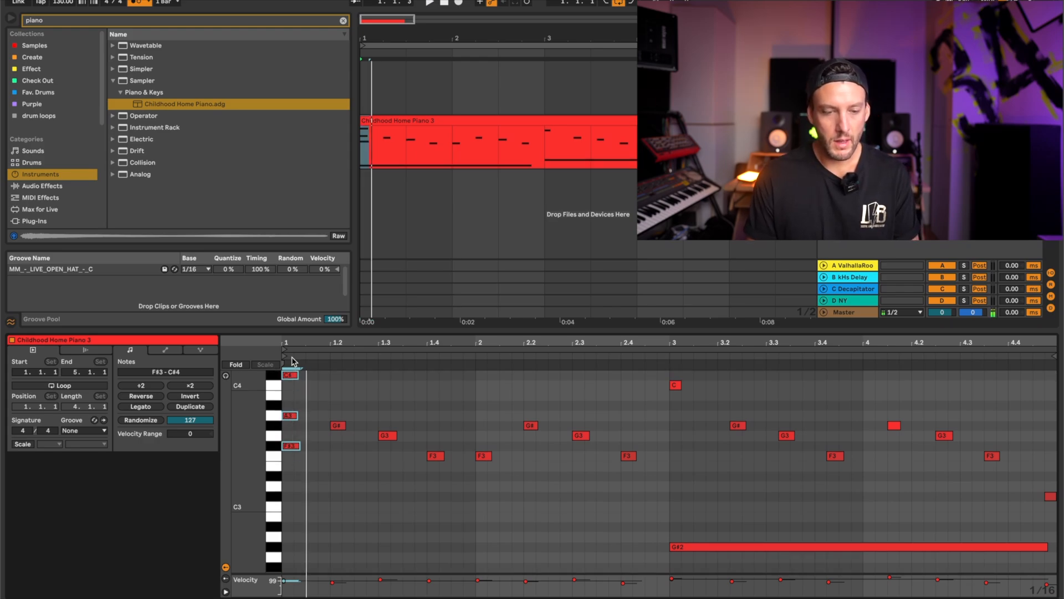
key(Up)
key(Up)
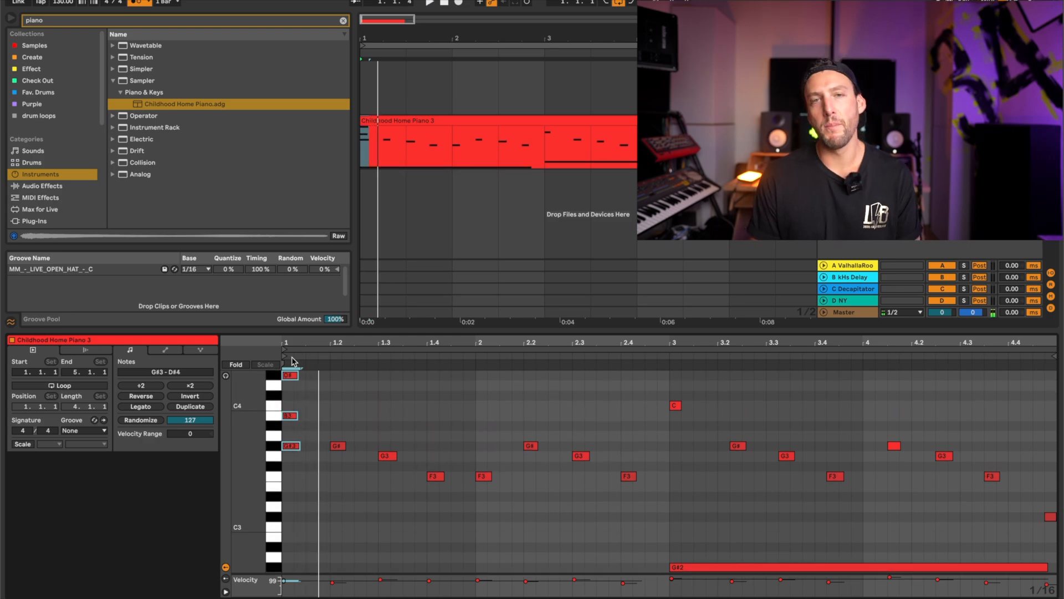
key(Down)
key(Down)
key(Down)
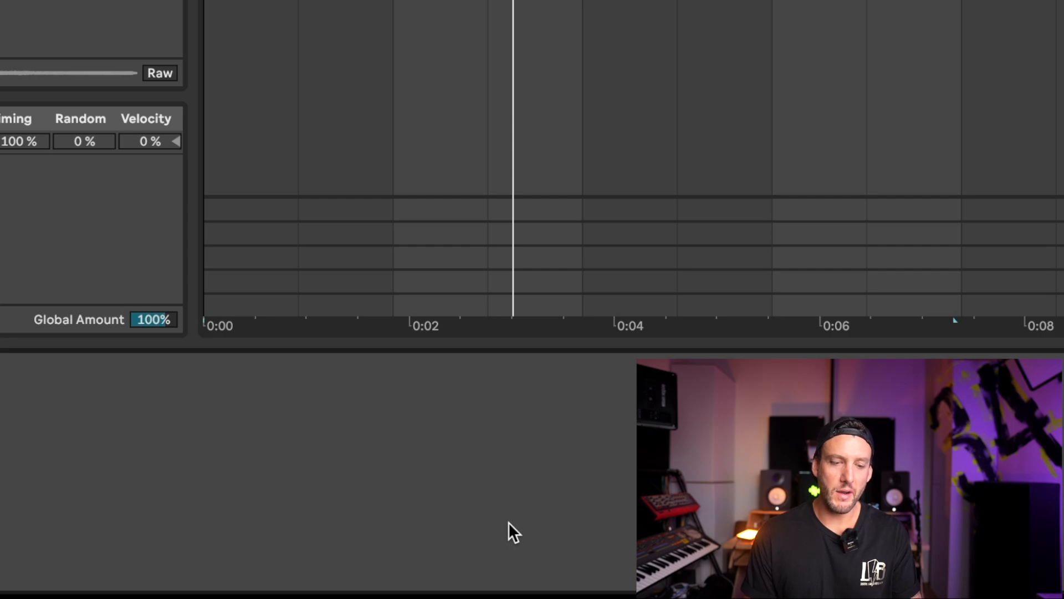
- In the piano track's EQ Eight, set the band 1 low cut to 170 Hz and band 4 to 5.62 kHz with 0.12 dB gain
key(shift+Tab)
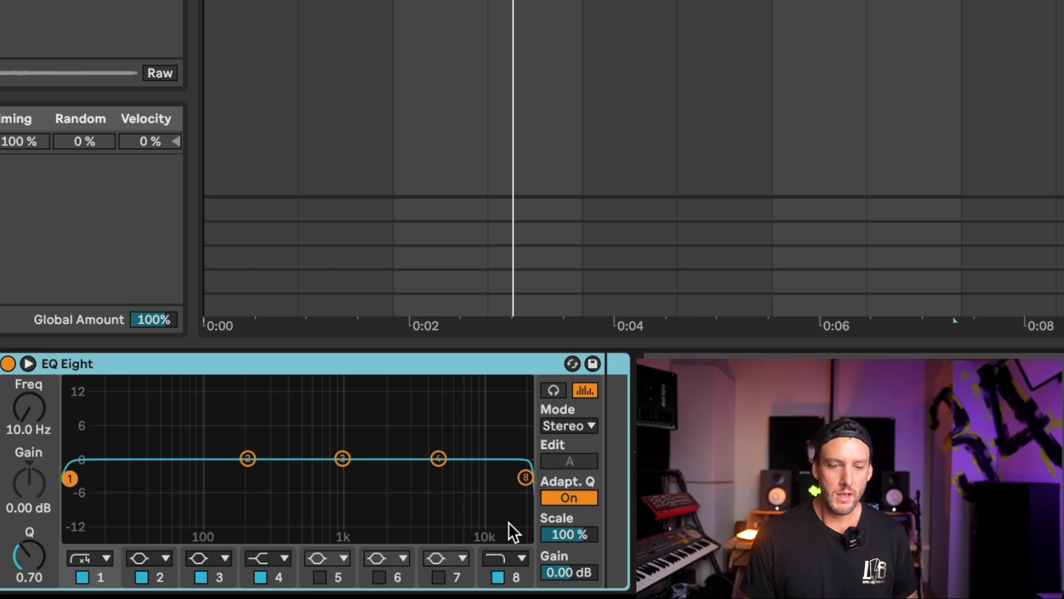
click(69, 477)
drag(69, 477, 238, 477)
key(space)
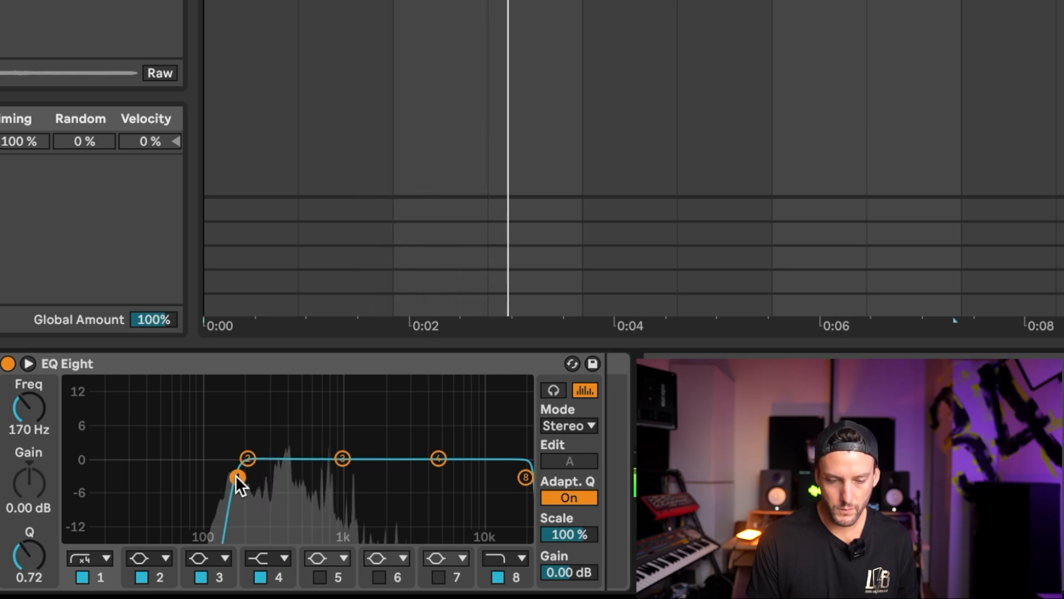
drag(437, 458, 444, 458)
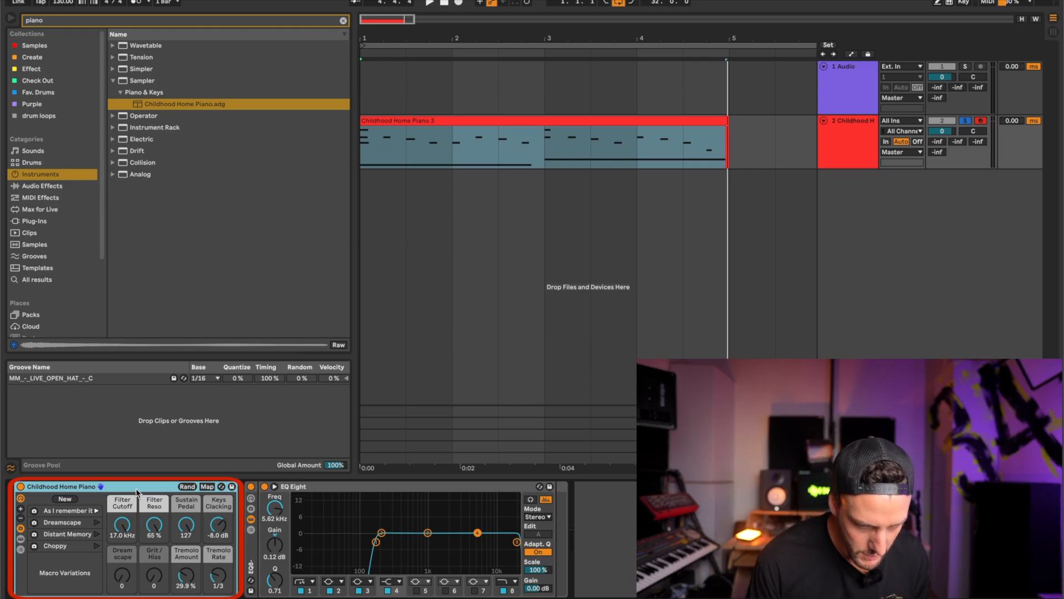
- Play the piano clip, show automation, and draw a Filter Cutoff curve that dips at bar 2 and recovers by bar 3
click(361, 160)
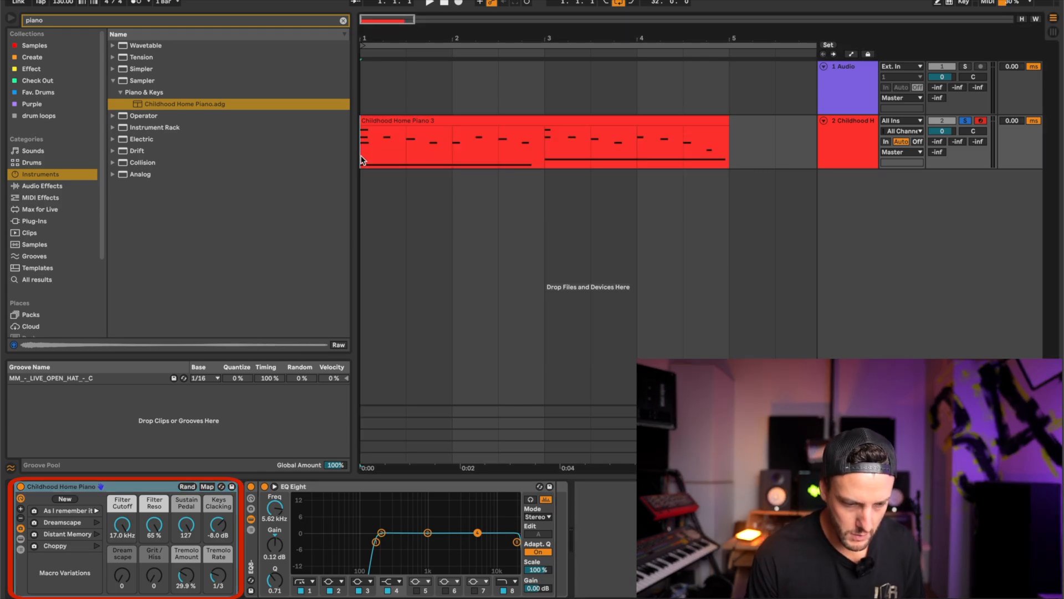
key(space)
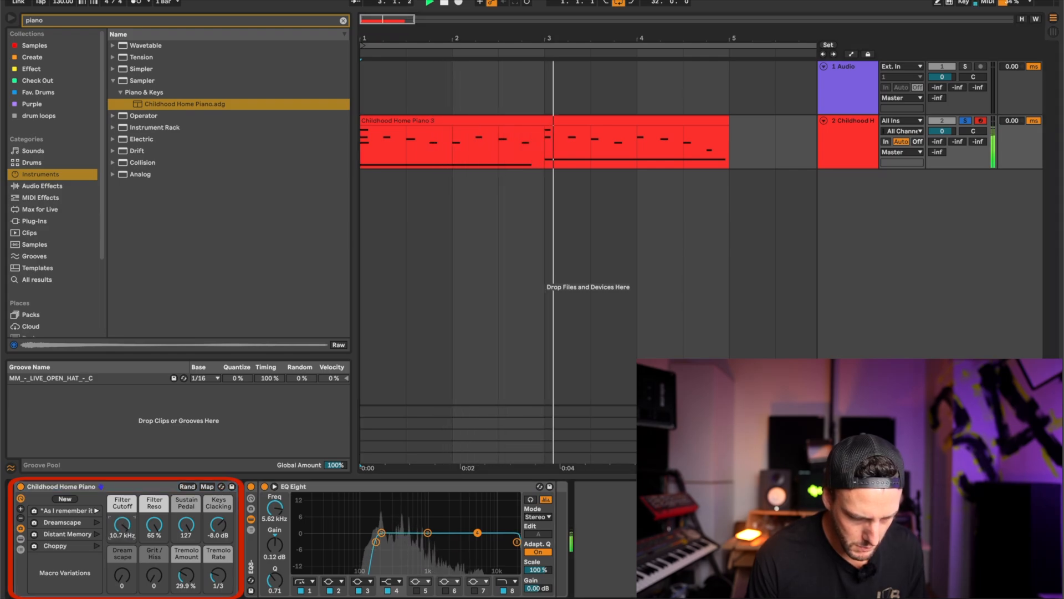
key(a)
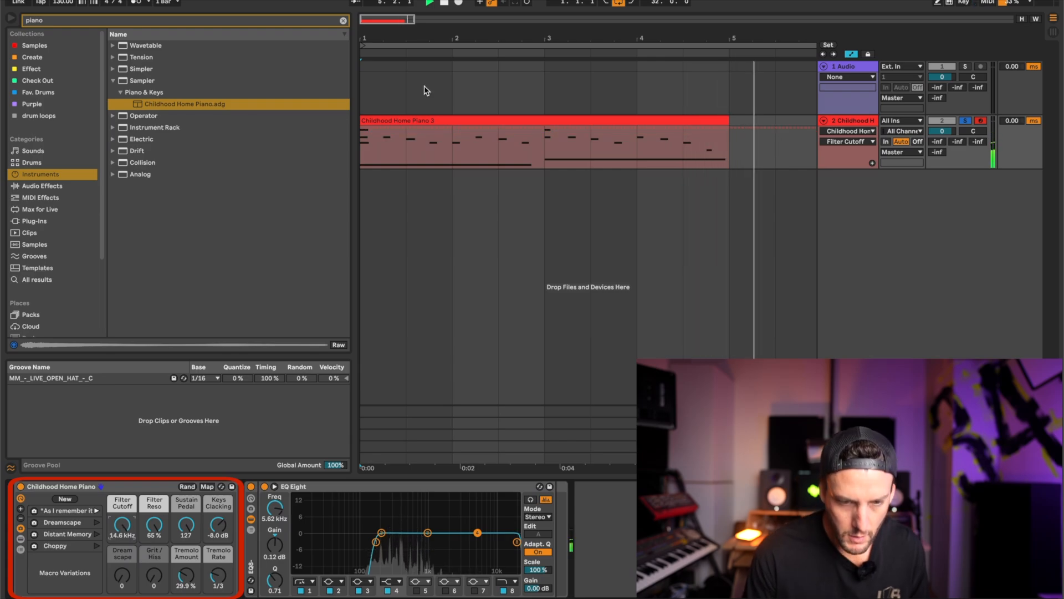
click(361, 128)
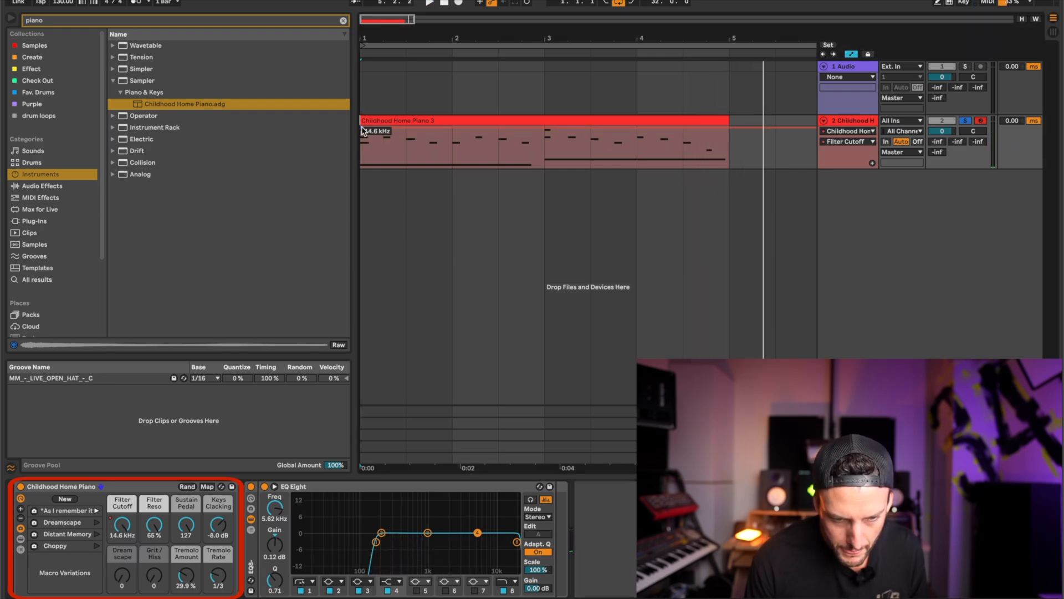
click(452, 144)
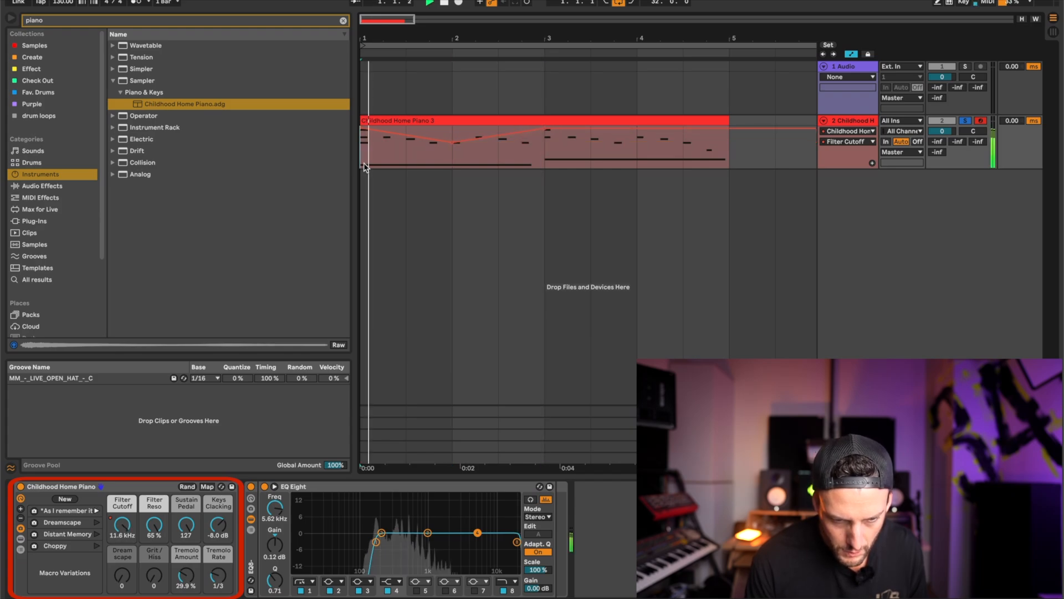
- Duplicate the first two bars of the piano clip's Filter Cutoff automation onto bars 3 and 4
drag(355, 158, 249, 145)
drag(452, 159, 253, 136)
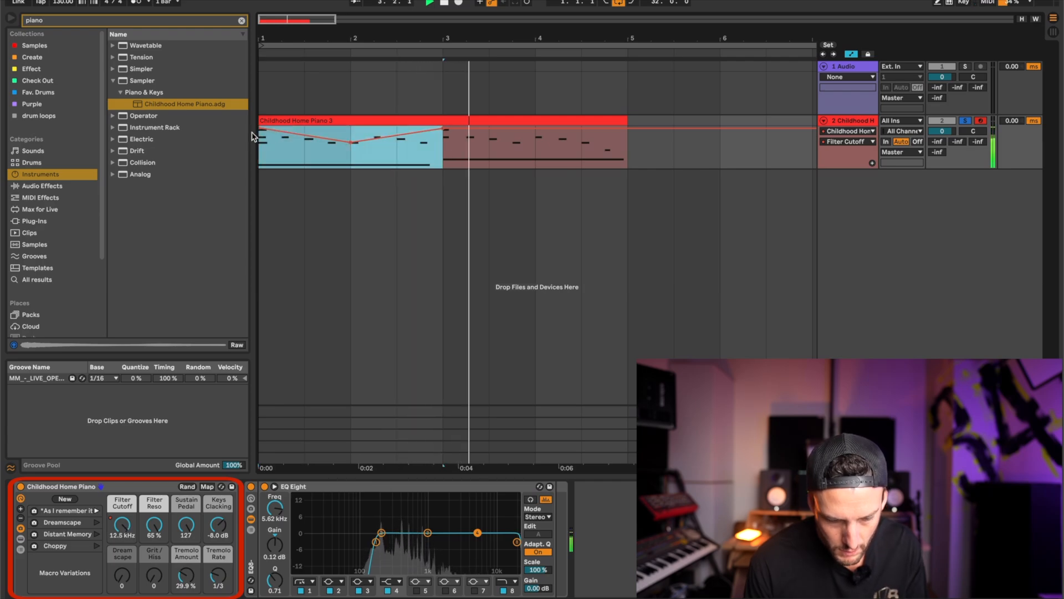
key(super+d)
- Raise the Filter Cutoff automation dips at bars 2 and 4, set the bar 5 point to 17.0 kHz, and play the clip
click(530, 145)
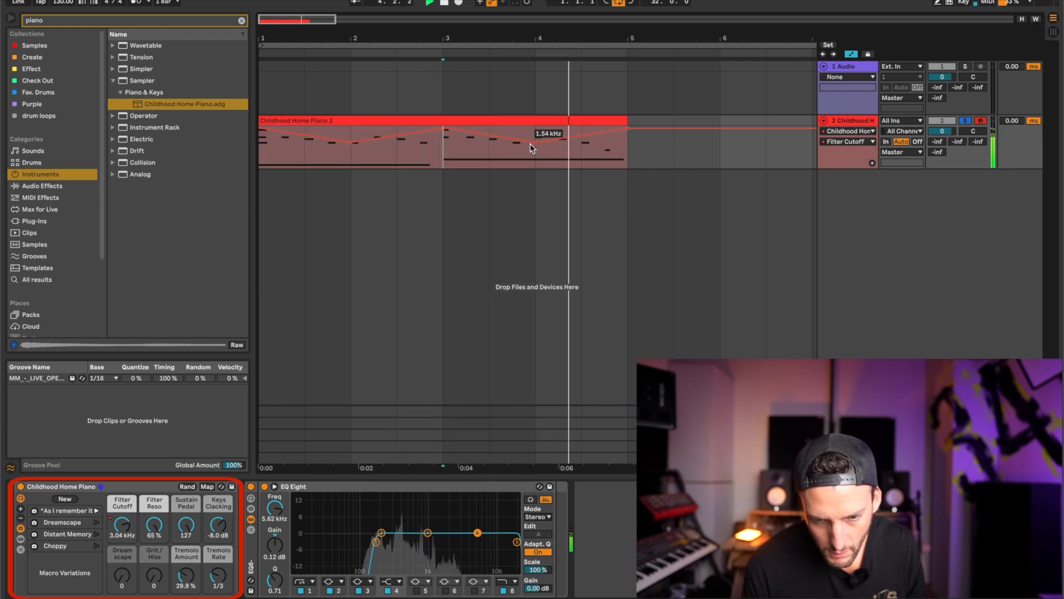
drag(534, 147, 534, 141)
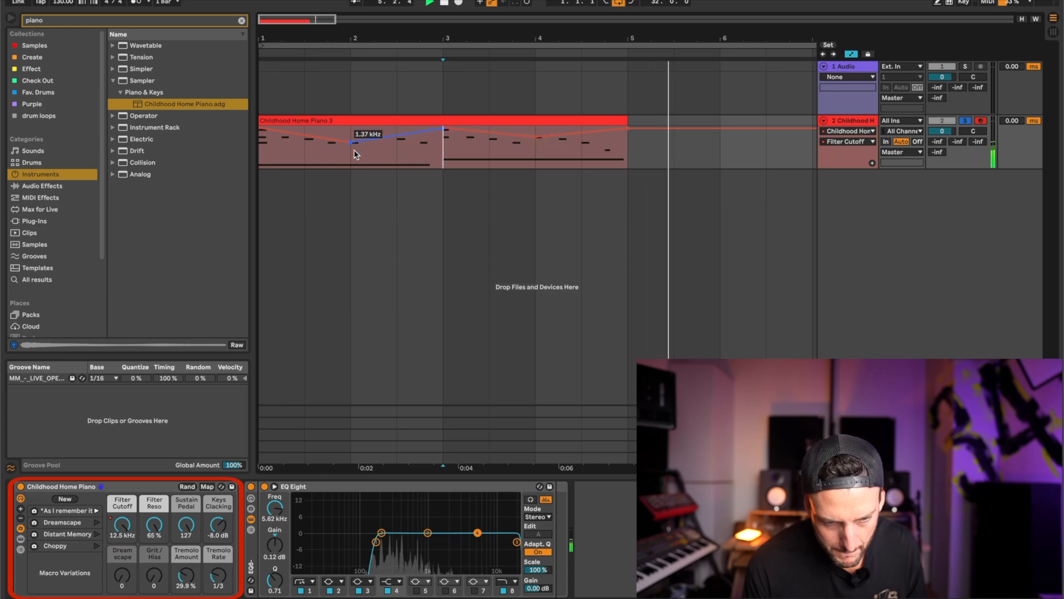
drag(354, 145, 353, 134)
click(261, 153)
key(space)
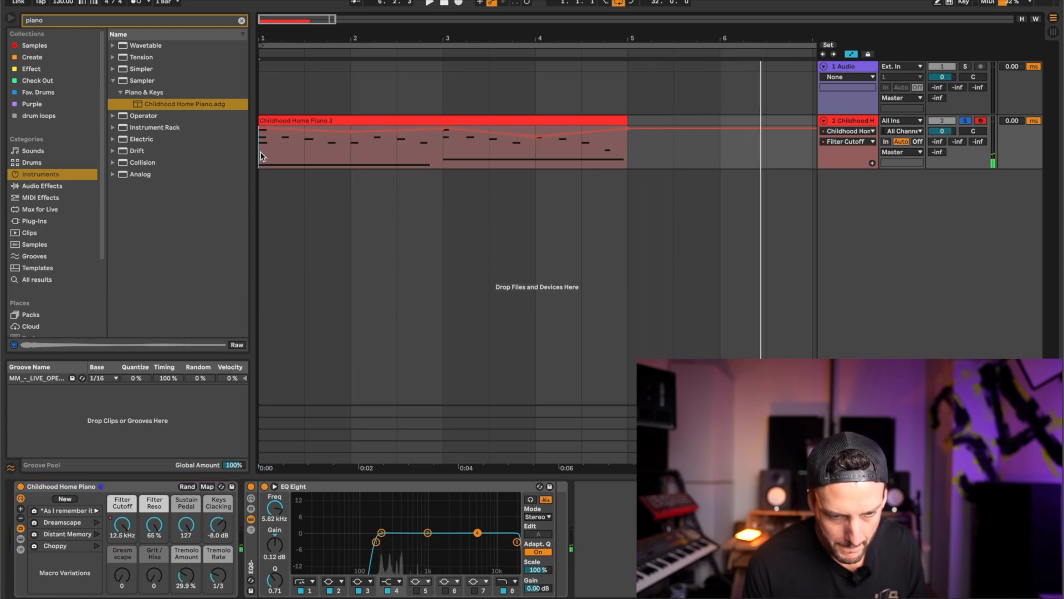
key(space)
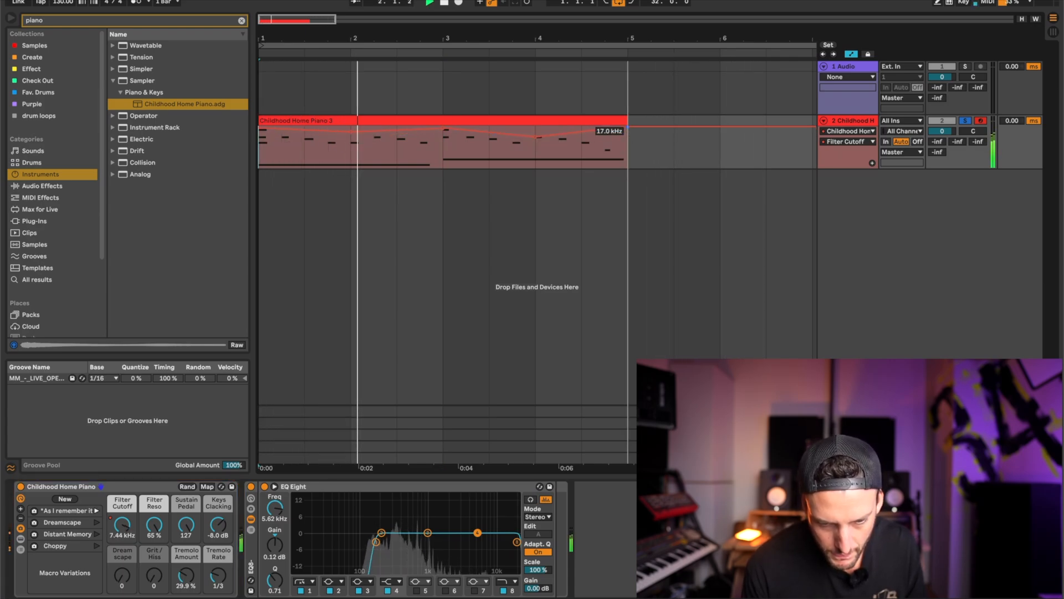
click(394, 133)
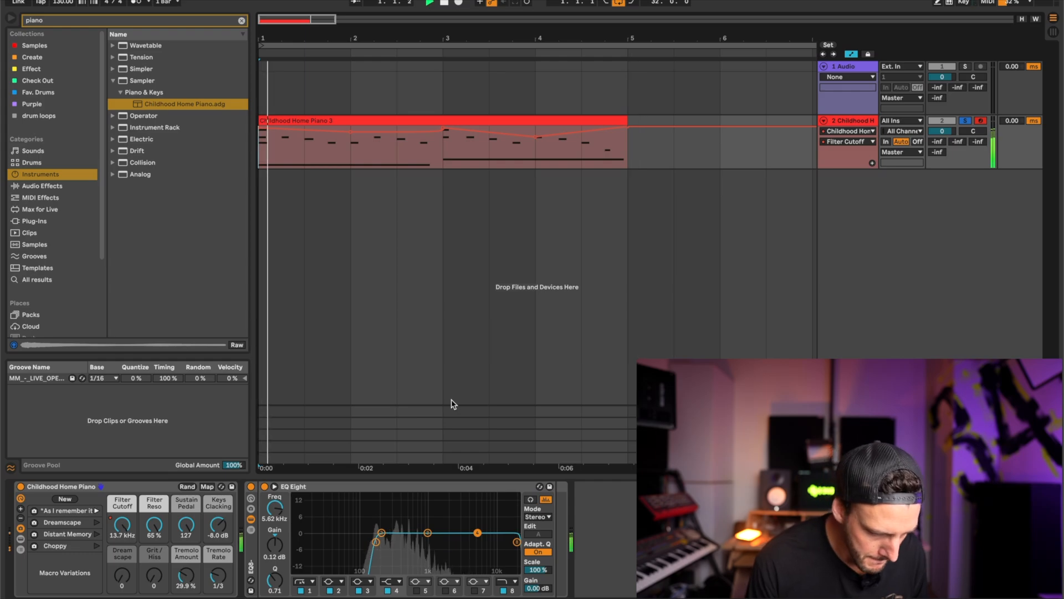
- Turn off the piano track's solo and hide the automation lanes
click(154, 529)
mouse_move(186, 524)
mouse_down()
mouse_move(186, 538)
mouse_move(186, 524)
mouse_up()
click(617, 583)
key(s)
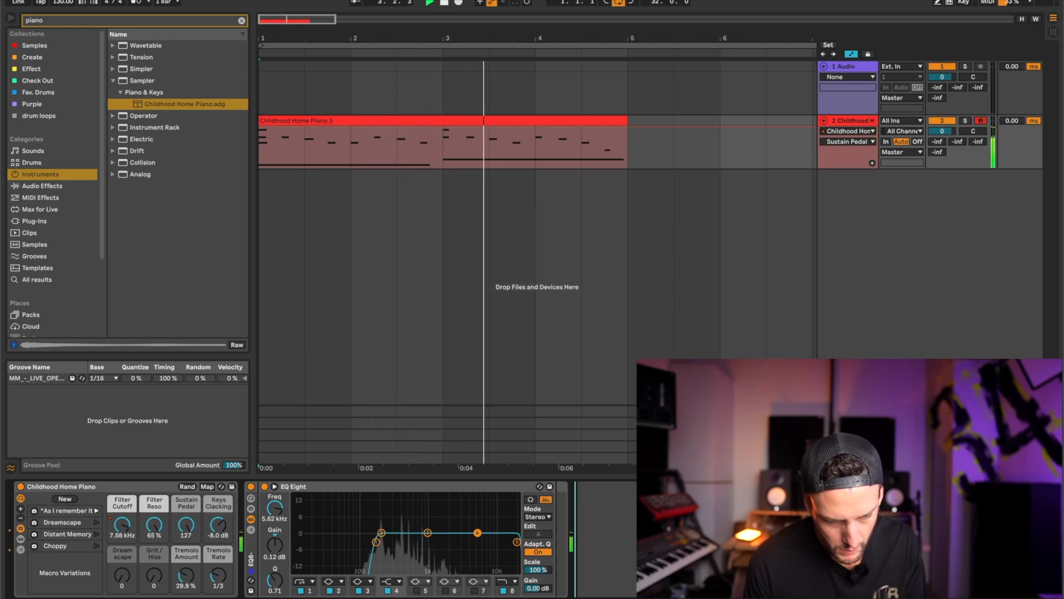
key(a)
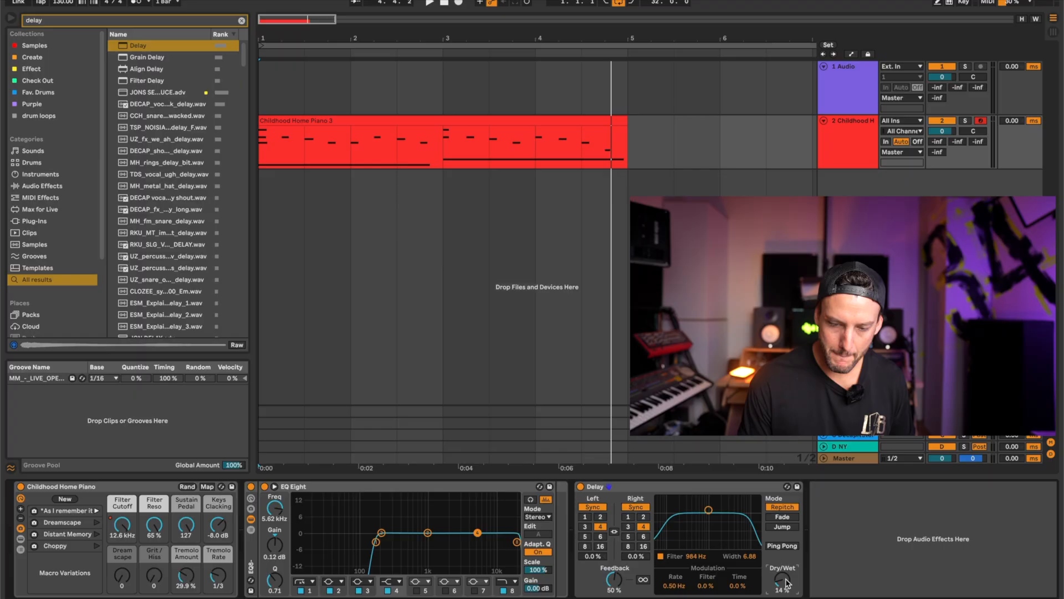
- During playback, move EQ Eight after Delay in the device chain and boost band 4 by 5.33 dB at 6.53 kHz
key(space)
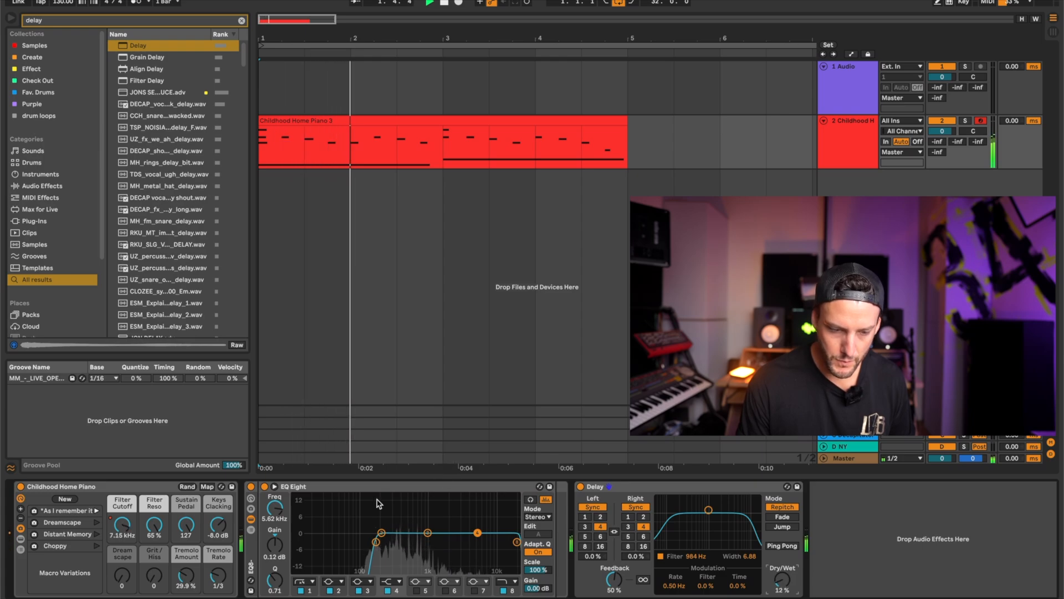
drag(252, 548, 852, 527)
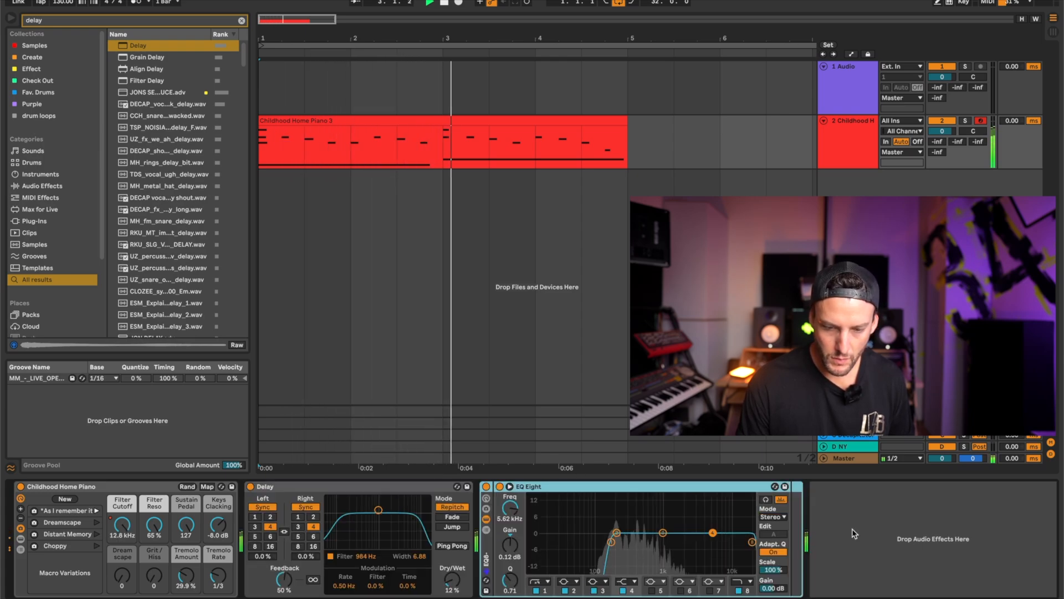
drag(713, 533, 718, 523)
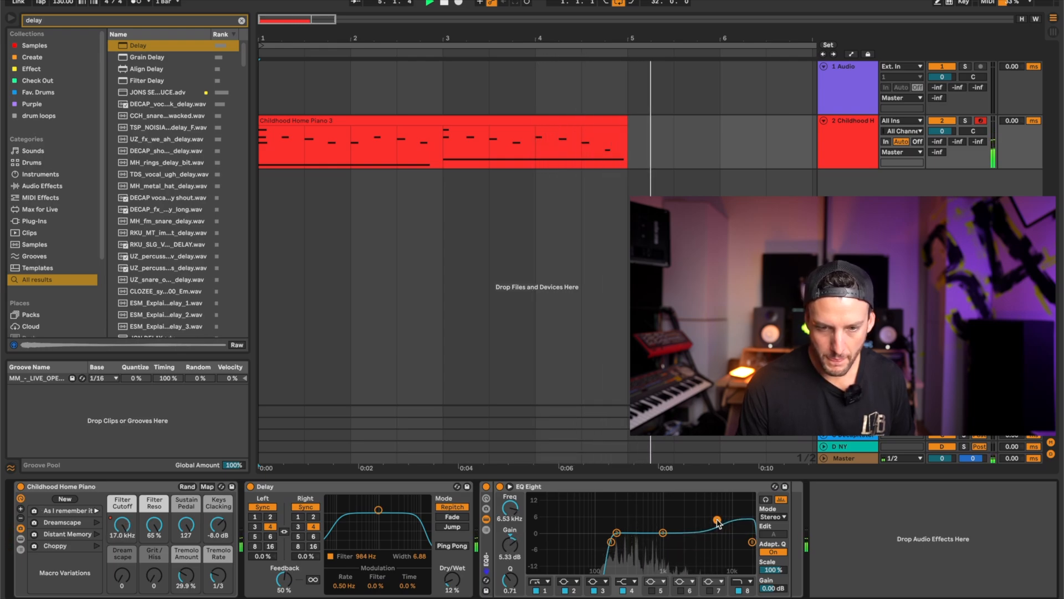
- Loop the four-bar piano clip and place the playback start at its beginning
click(269, 125)
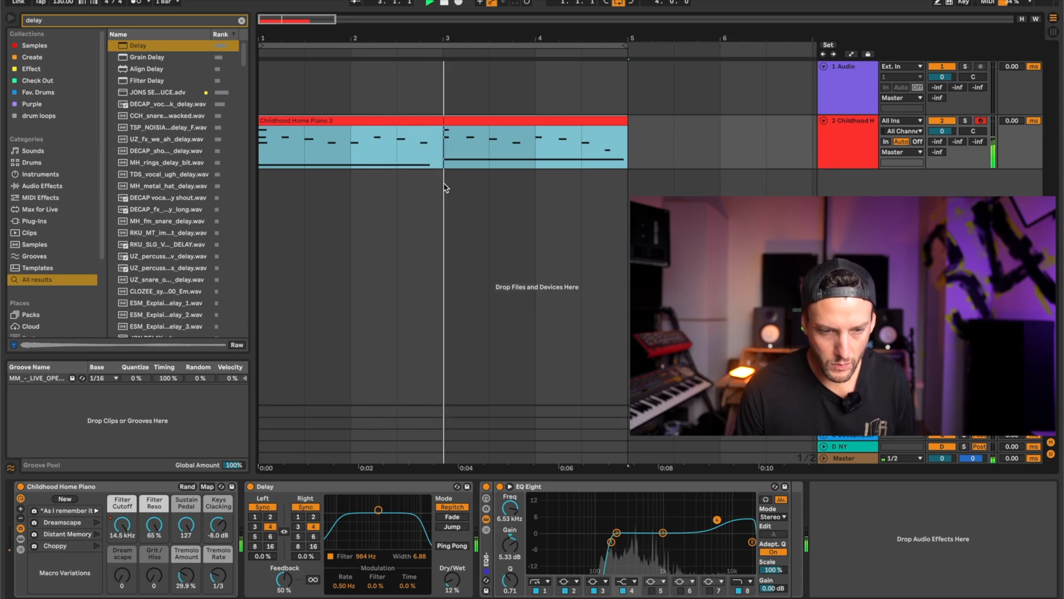
click(265, 147)
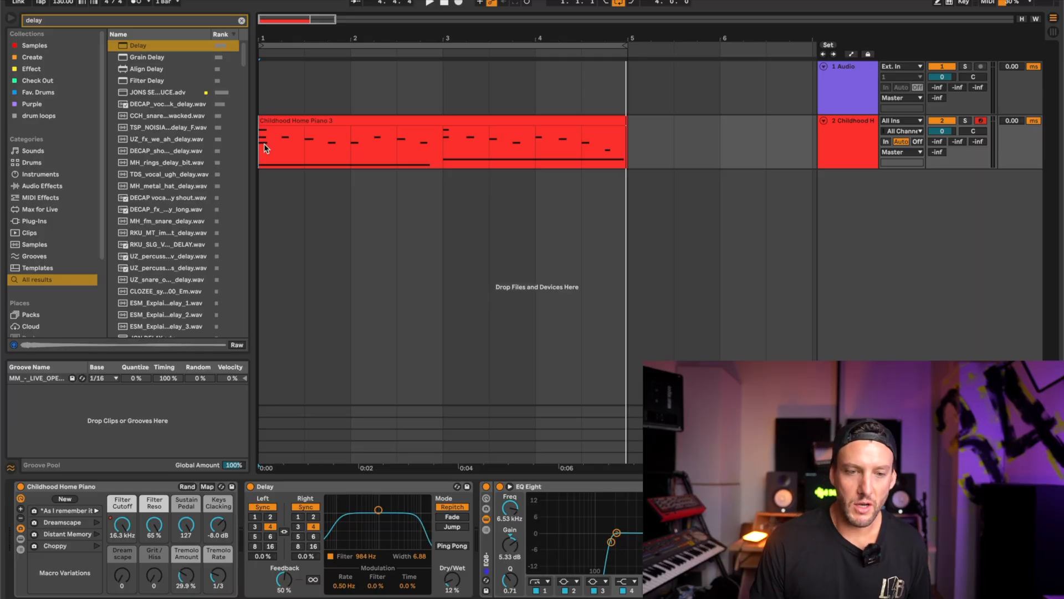
- Clear the browser search and search the Instruments category for "808"
click(241, 22)
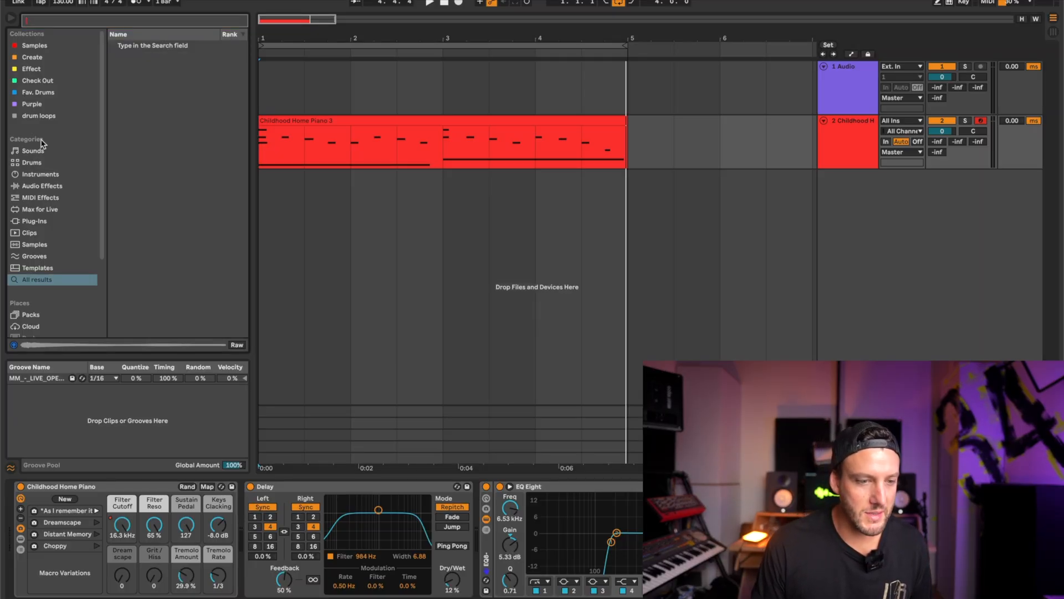
click(33, 174)
click(136, 22)
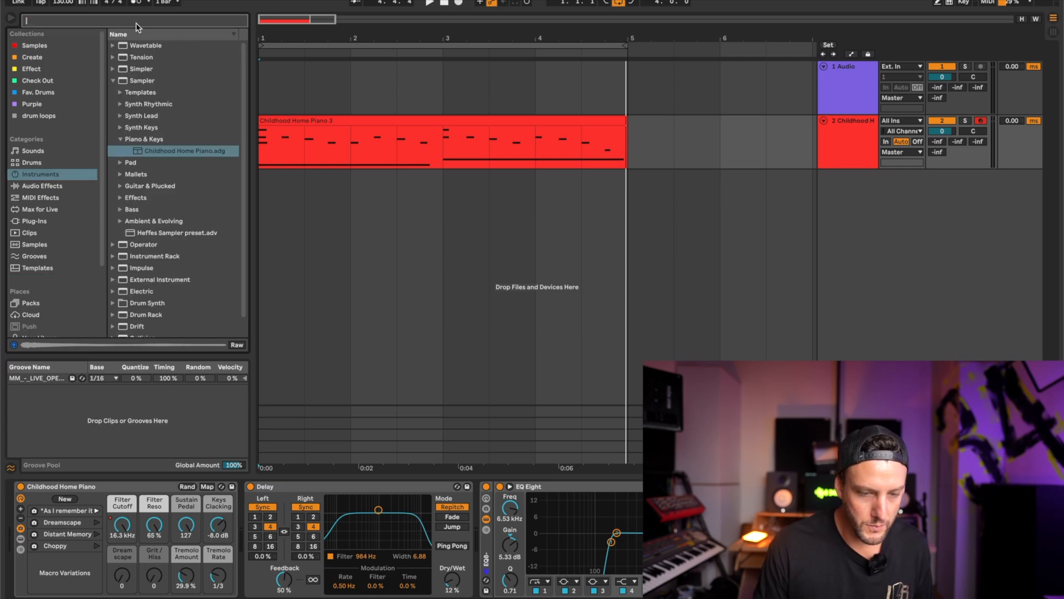
text(808)
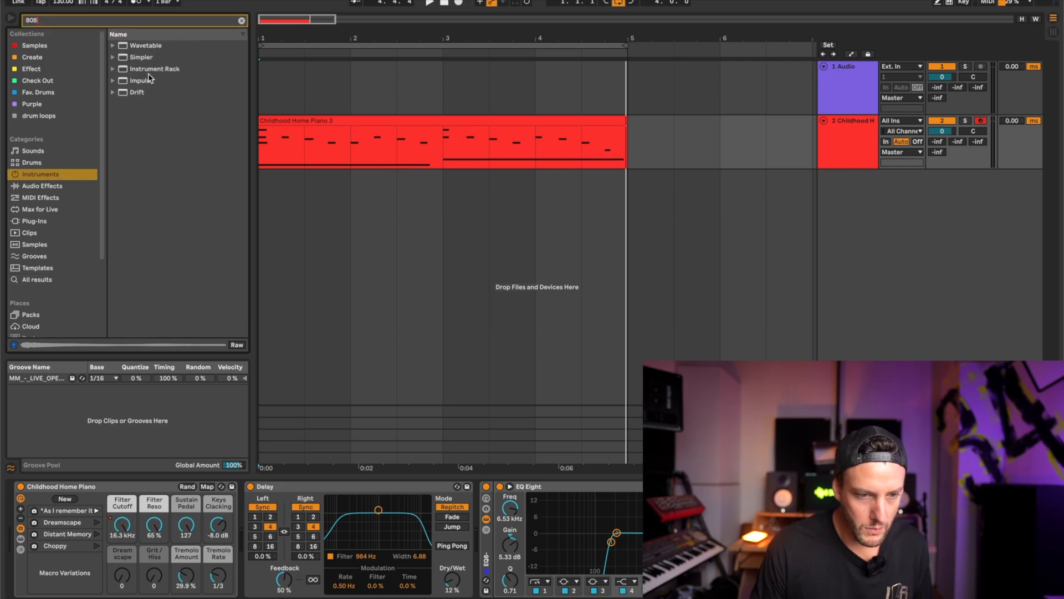
- Find Sub 808 Pitch Boom.adg among the Instrument Rack bass presets and add it to the arrangement as a new track
click(153, 45)
key(Down)
key(Down)
key(Right)
key(Down)
key(Right)
key(Down)
key(Down)
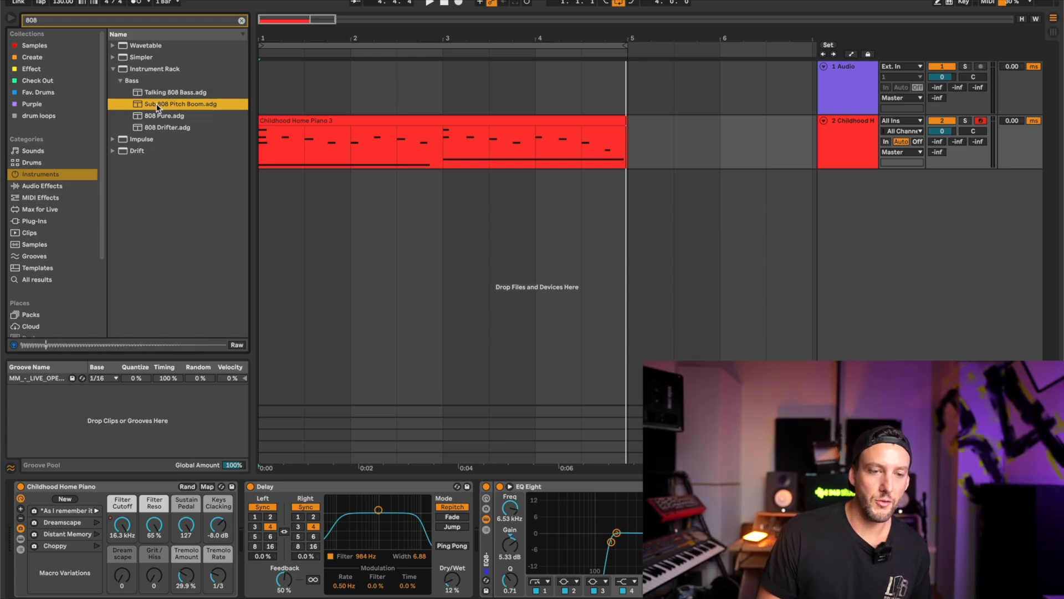
drag(303, 222, 304, 225)
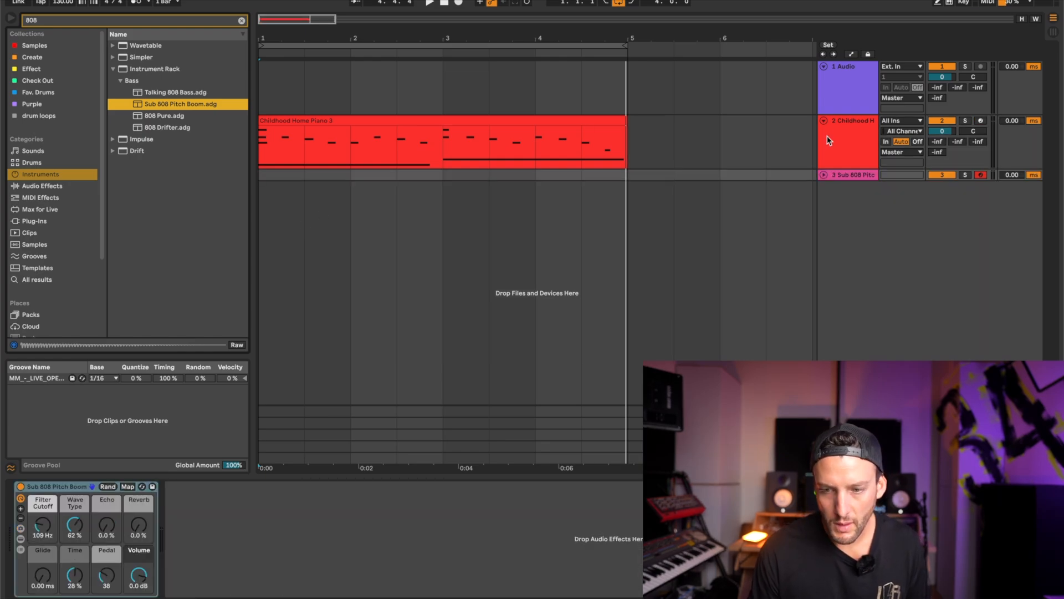
- Unfold the Sub 808 Pitch Boom track and open the piano clip's notes to examine which bass notes it uses
click(824, 175)
drag(624, 198, 256, 168)
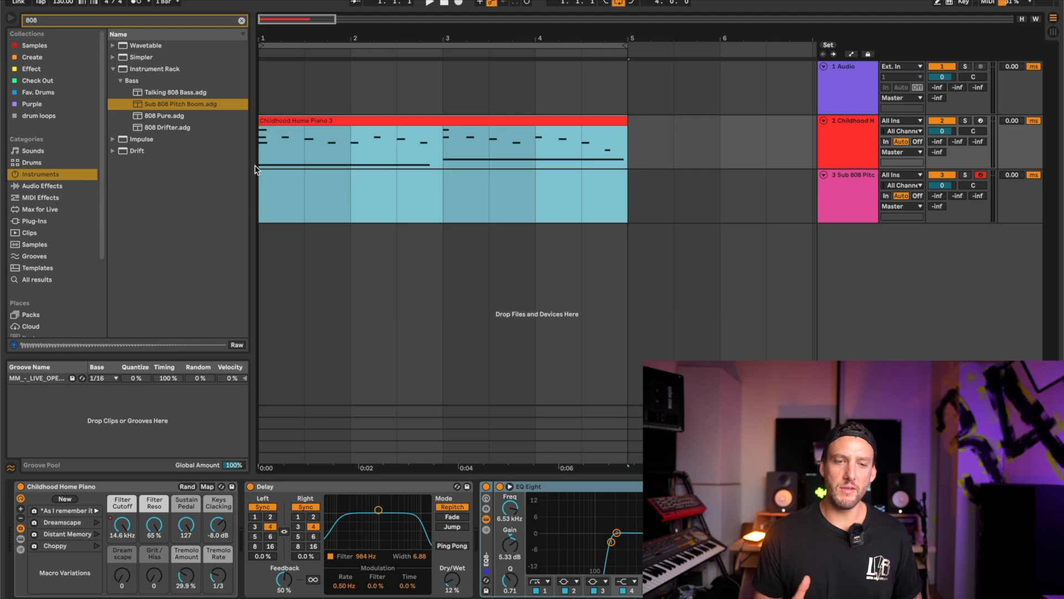
double_click(309, 120)
click(350, 525)
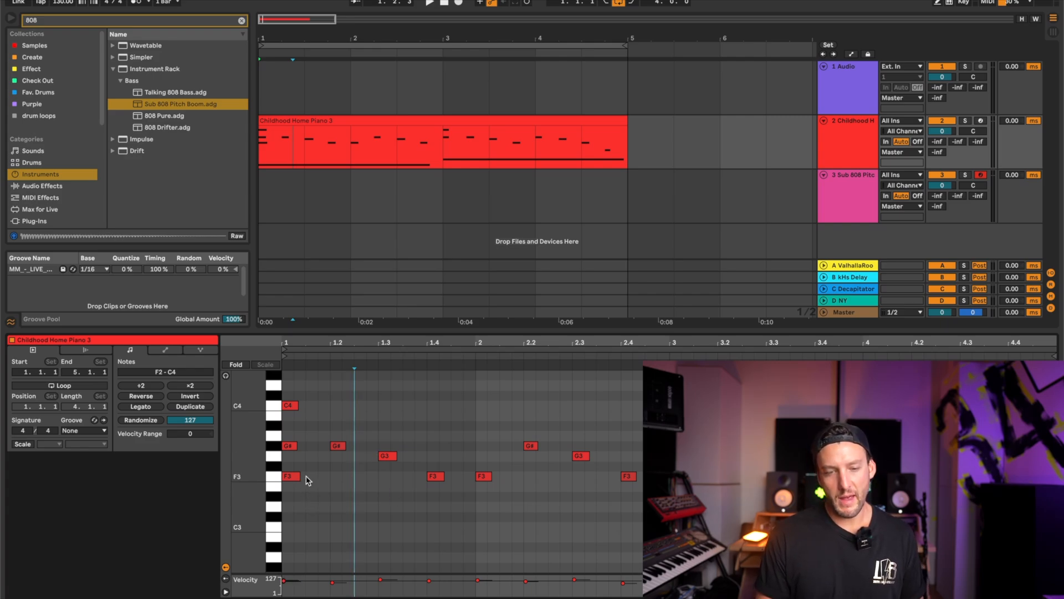
scroll(325, 488, down, 3)
scroll(324, 488, down, 1)
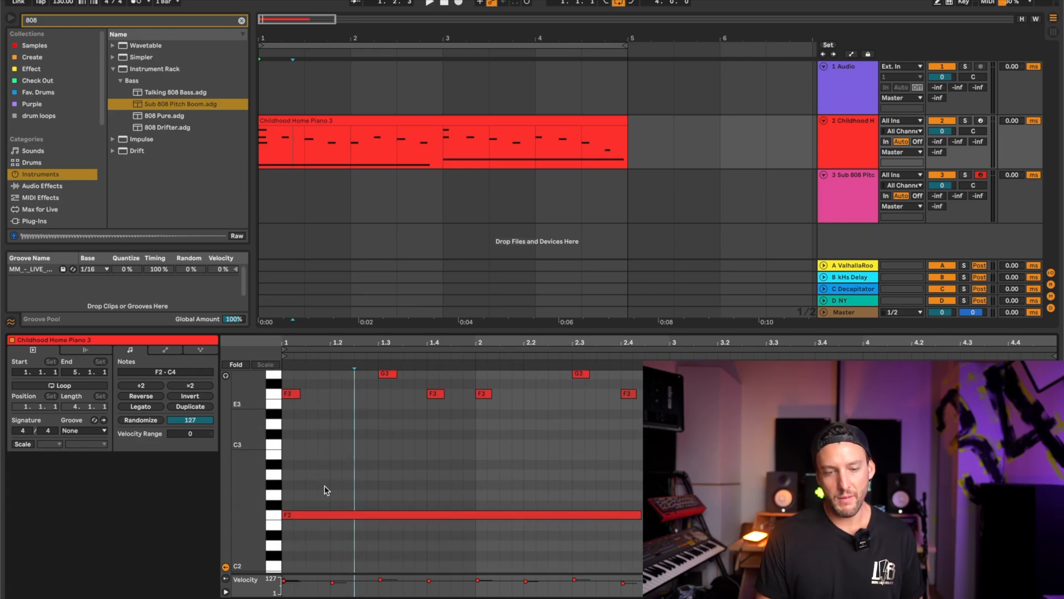
scroll(376, 489, up, 2)
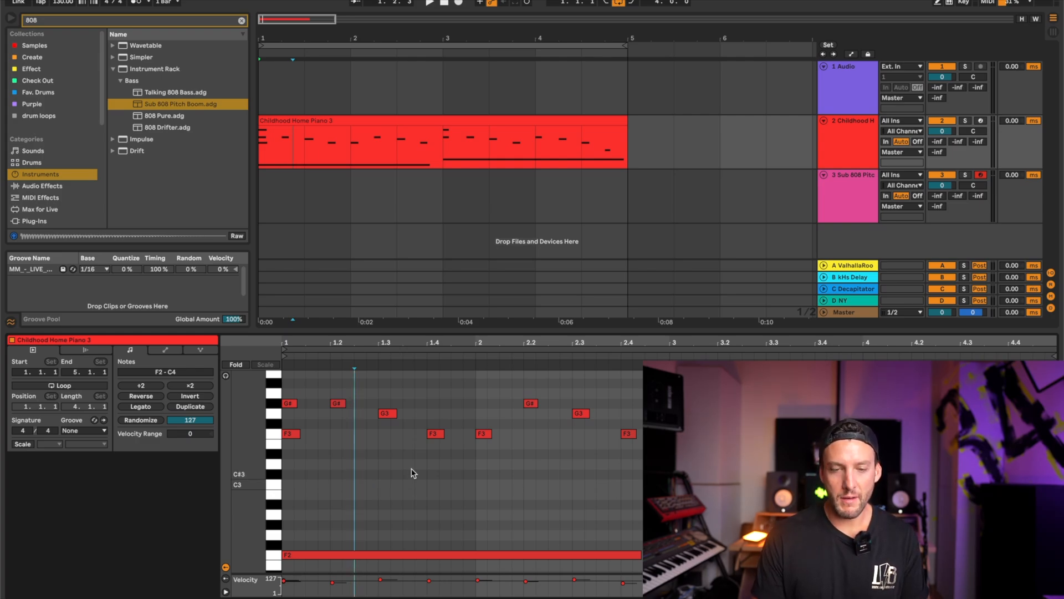
key(alt+super+l)
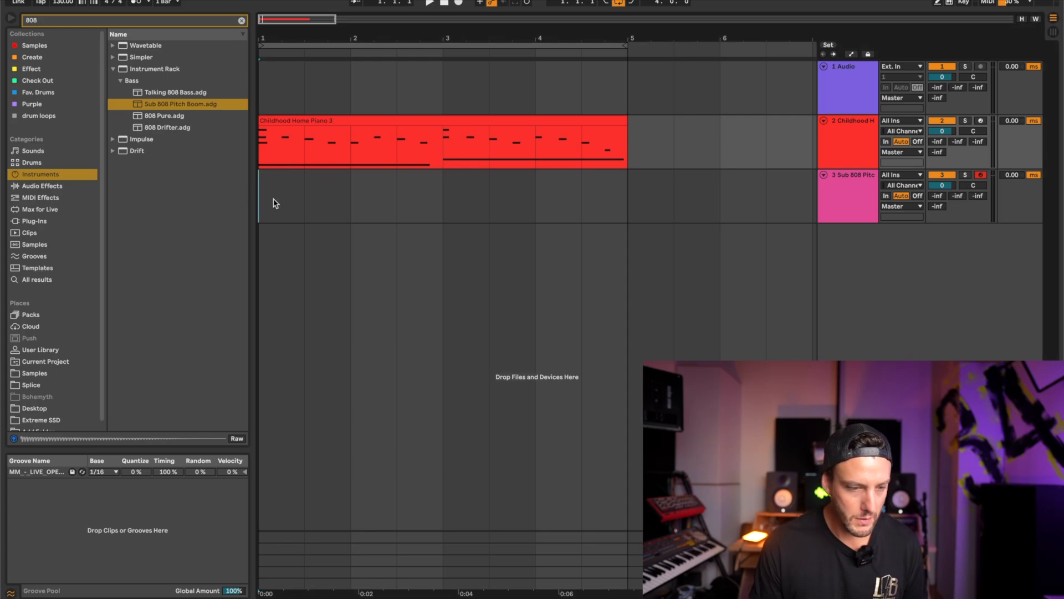
- Record a four-bar MIDI bassline on the Sub 808 Pitch Boom track from bar 1 and play it back
click(274, 201)
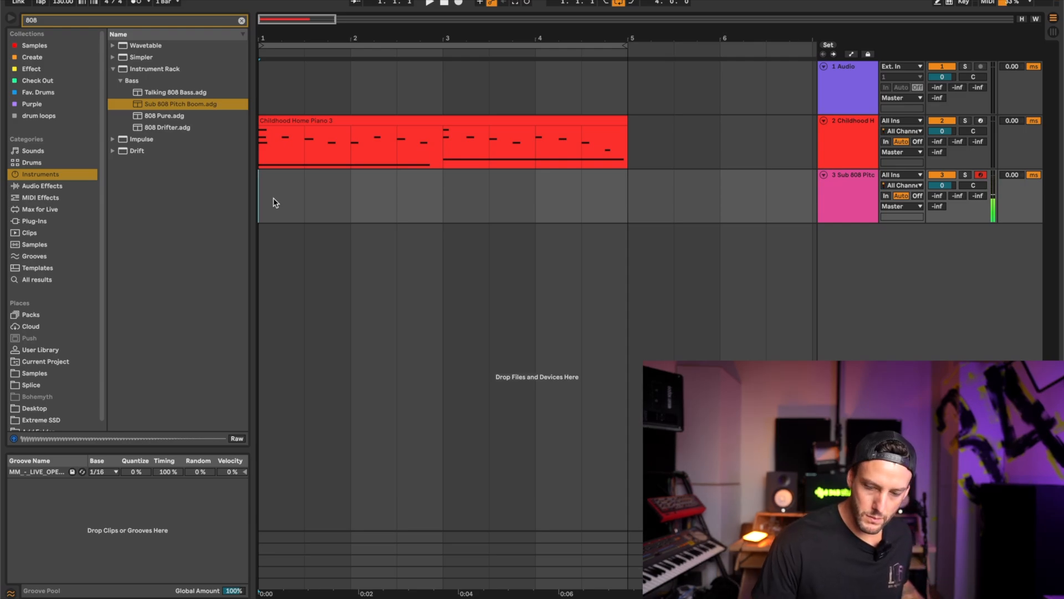
key(F9)
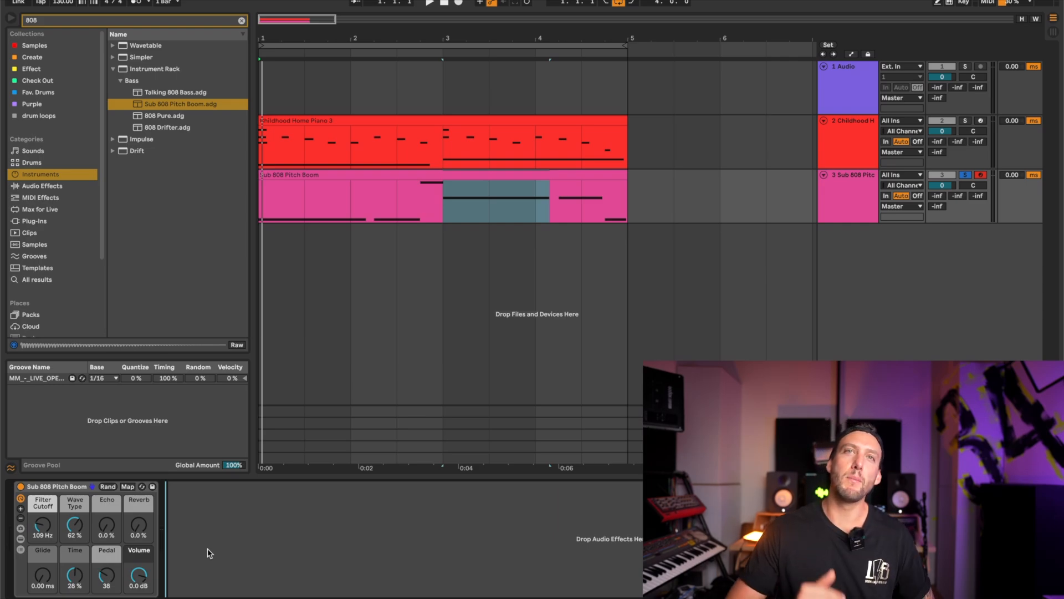
click(263, 214)
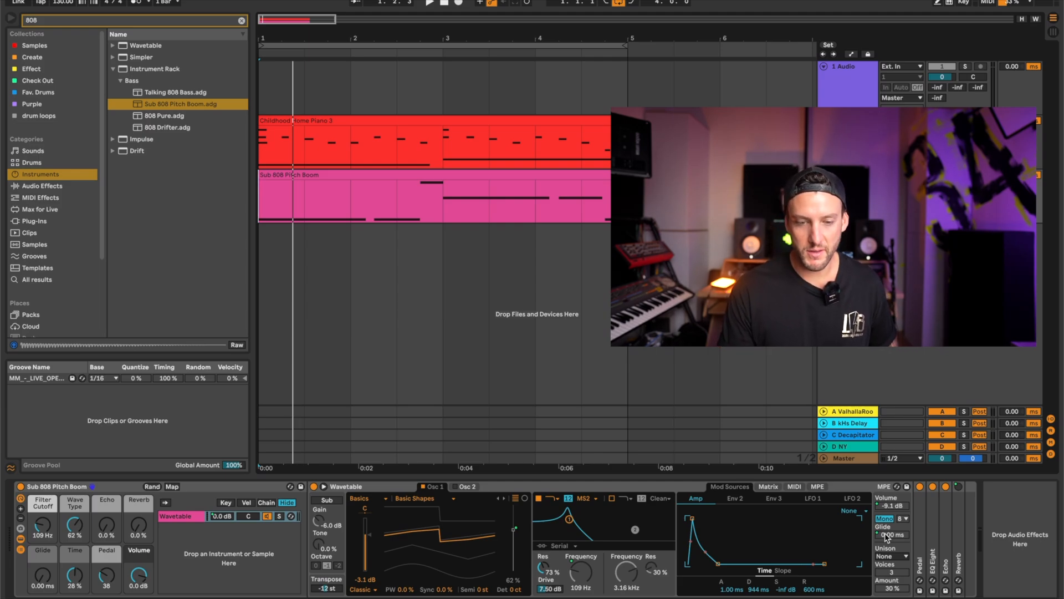
key(space)
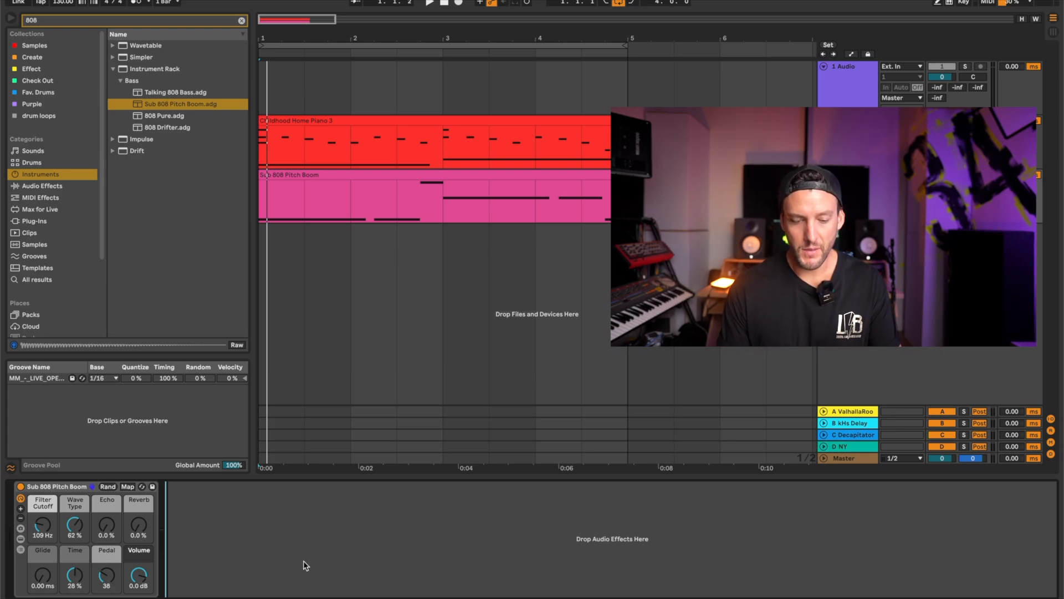
- Search the browser for "freq" and load FREQ. SPLITTER.adg after the Sub 808 Pitch Boom instrument
key(ctrl+f)
text(re)
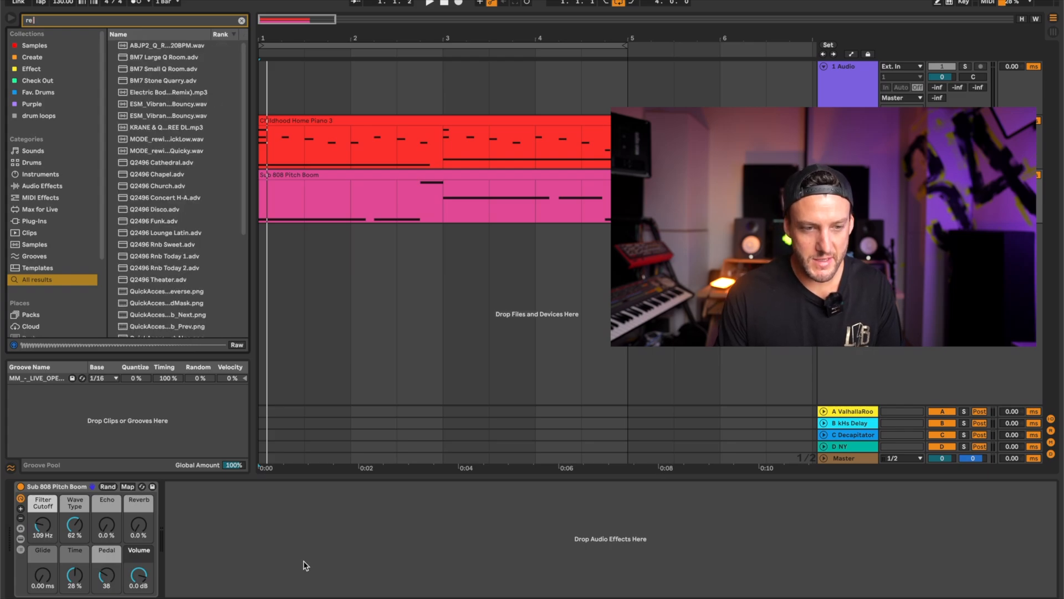
key(BackSpace)
key(BackSpace)
text(freq)
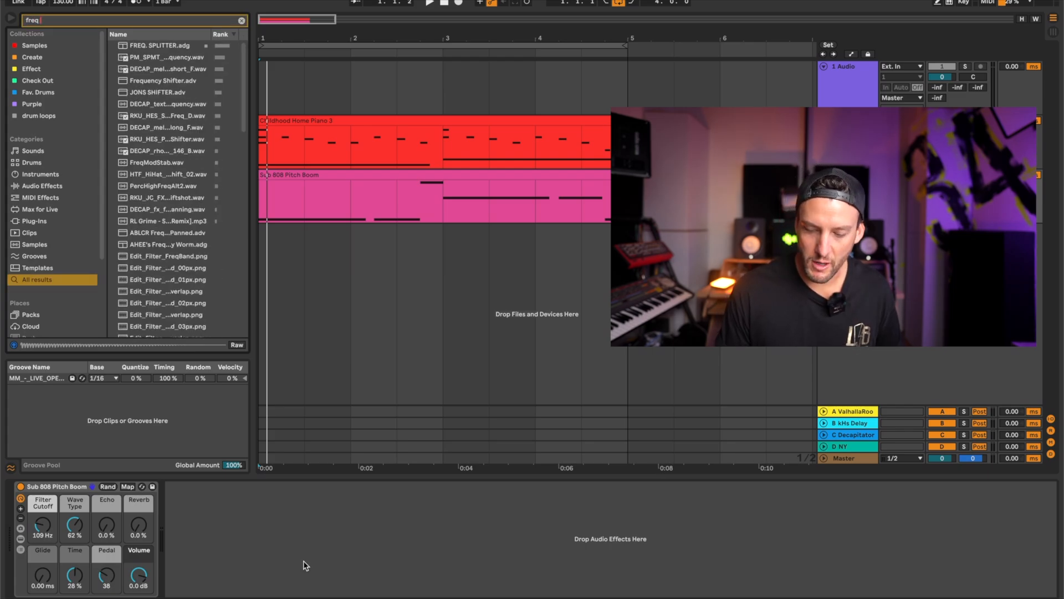
key(Down)
key(Return)
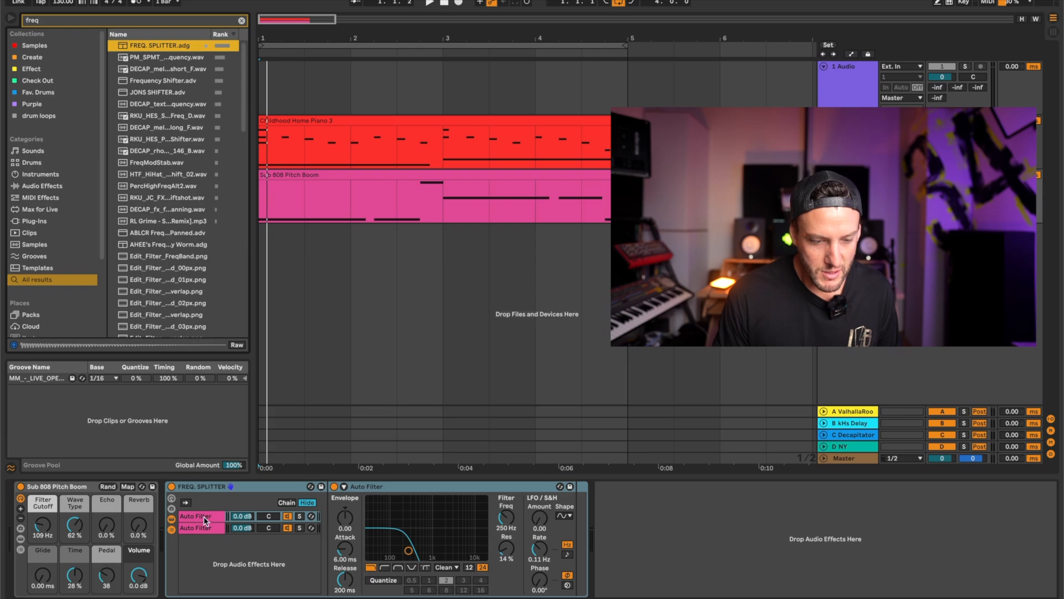
- Compare the low-pass and high-pass Auto Filter chains inside the FREQ. SPLITTER rack
click(203, 517)
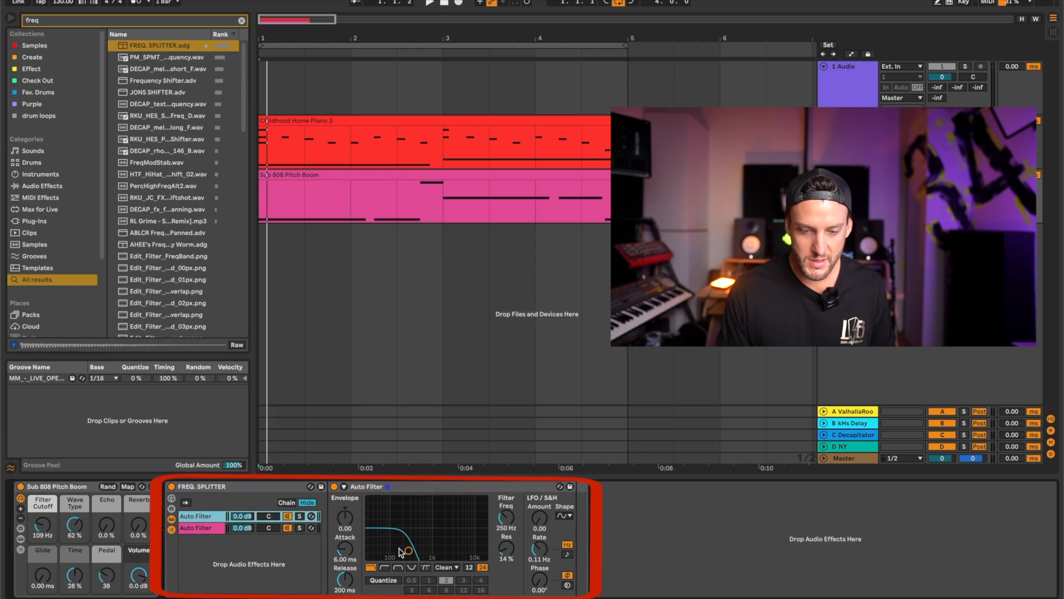
click(198, 528)
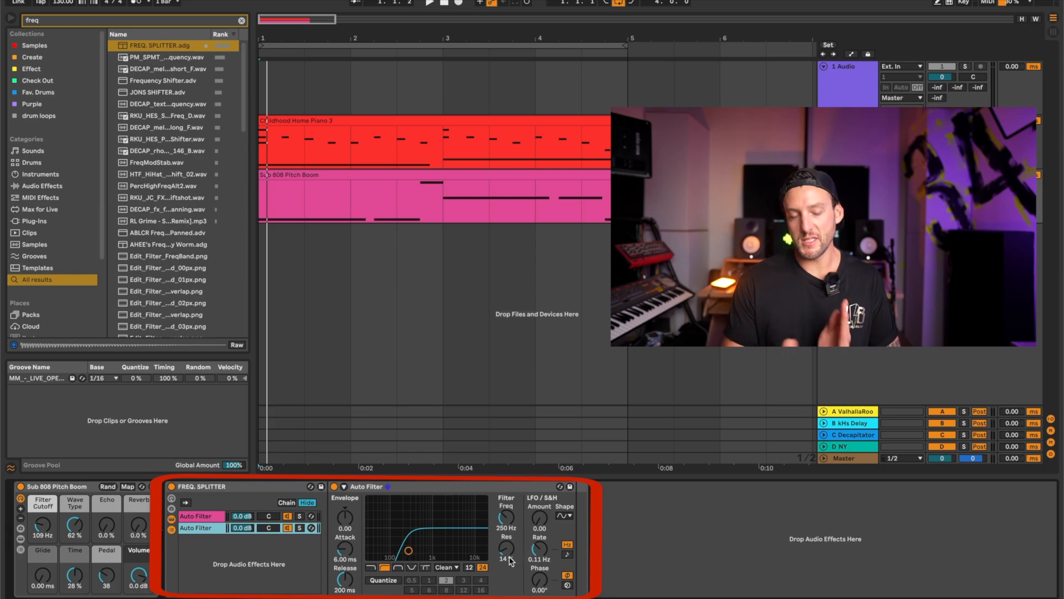
click(204, 516)
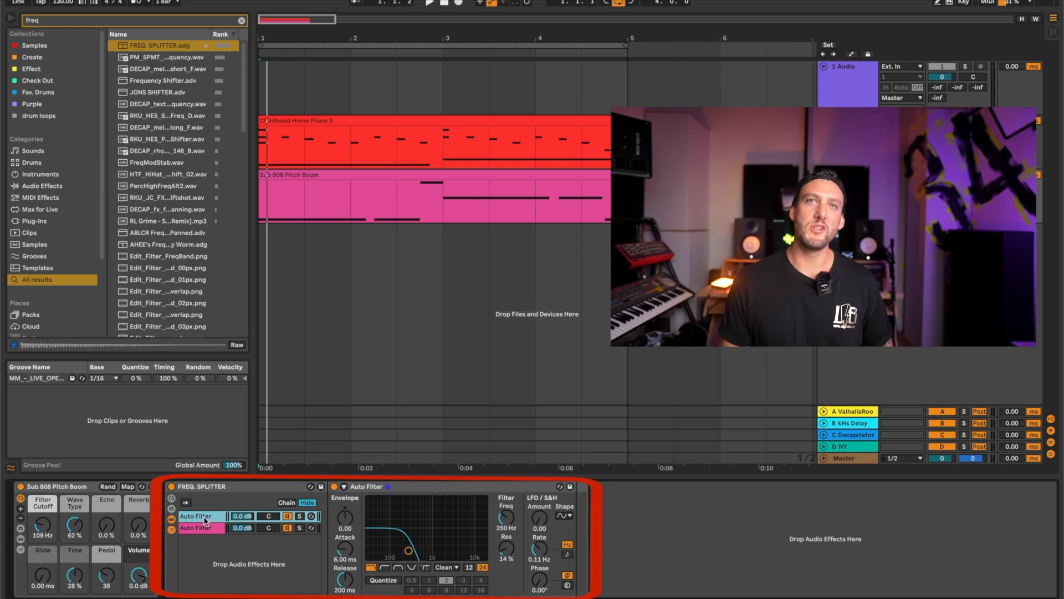
key(Down)
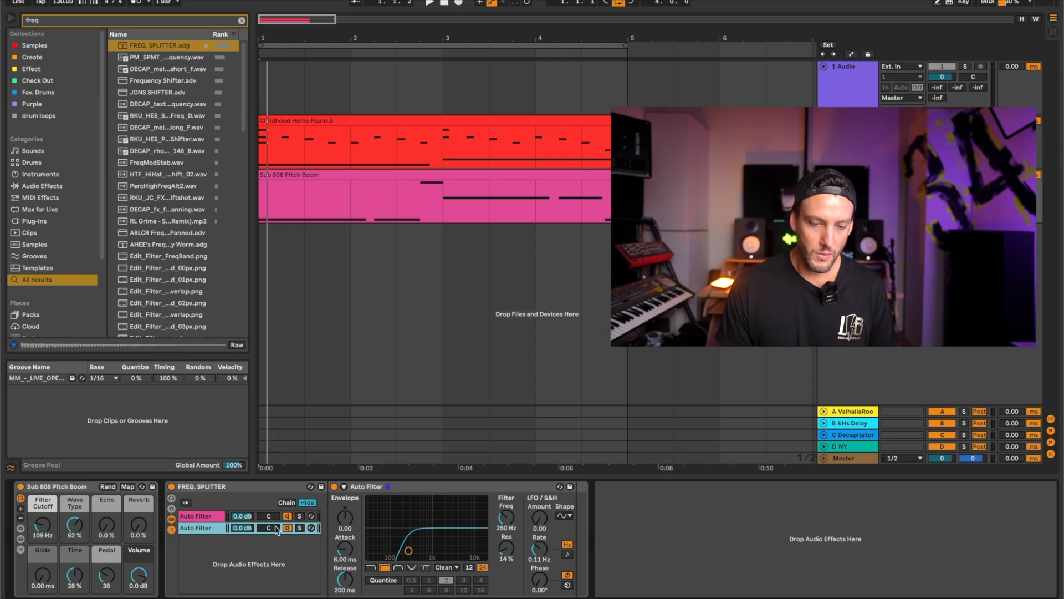
- Search for "saturat", load Saturator, and move it after Auto Filter in the FREQ. SPLITTER's high-pass chain
click(616, 547)
key(super+f)
text(saturate)
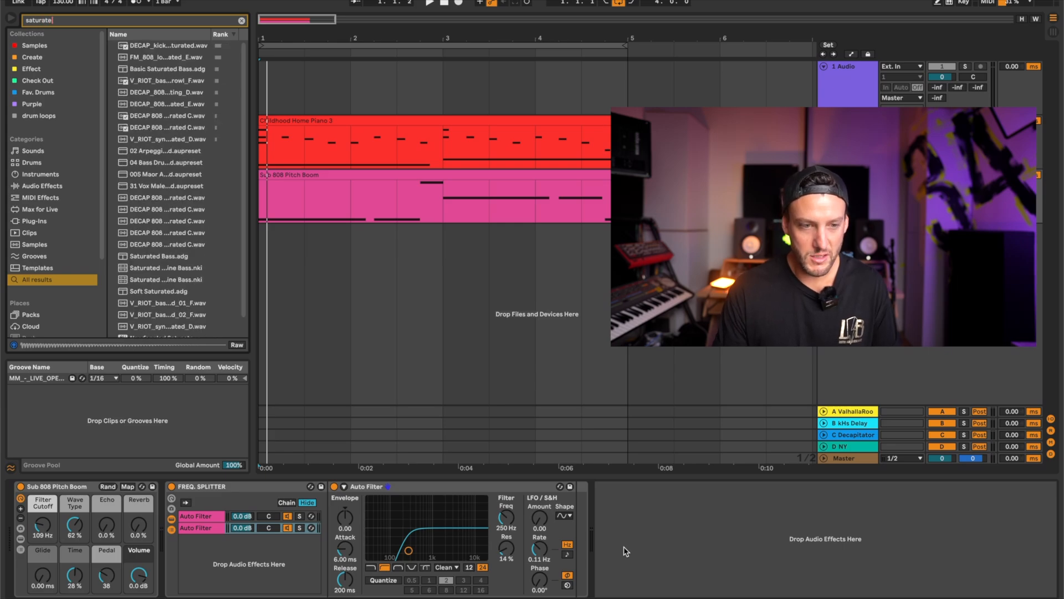
key(BackSpace)
key(Down)
key(Return)
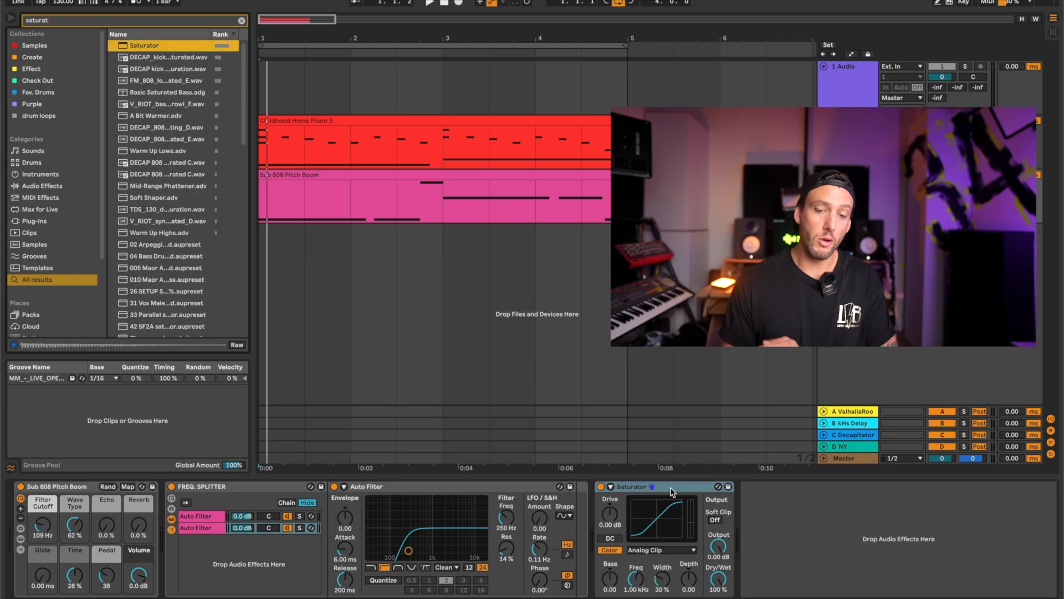
drag(671, 488, 570, 499)
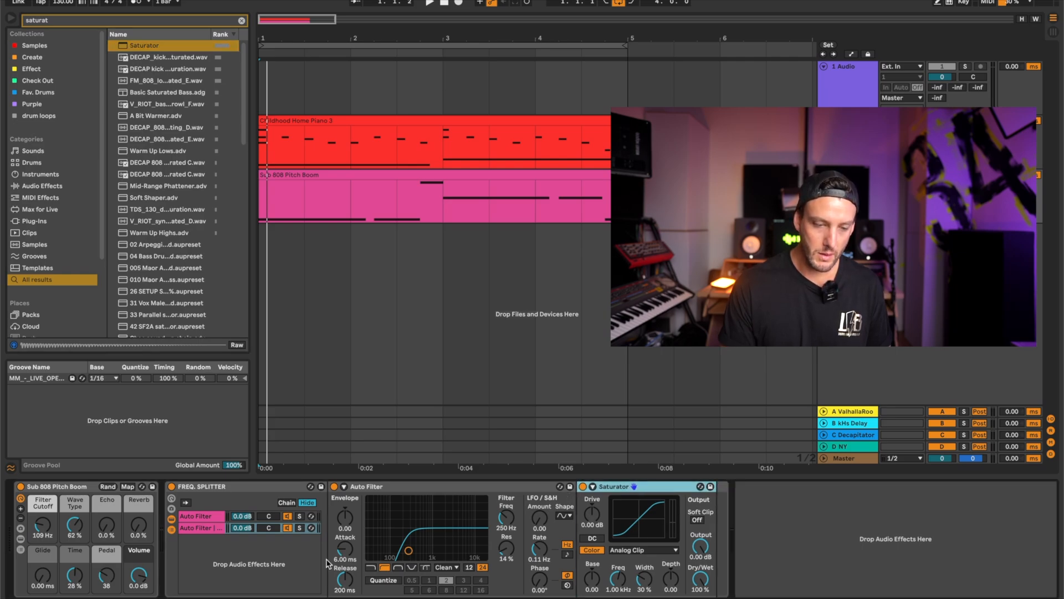
- Solo the high-pass chain during playback and set Saturator to 7.88 dB drive with the Soft Sine curve
click(302, 531)
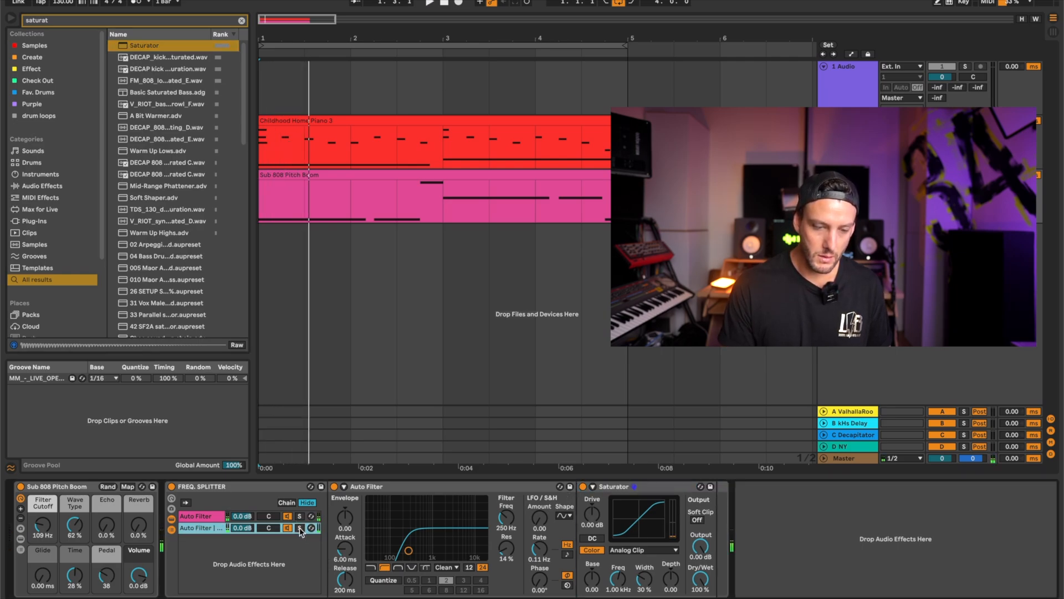
click(300, 527)
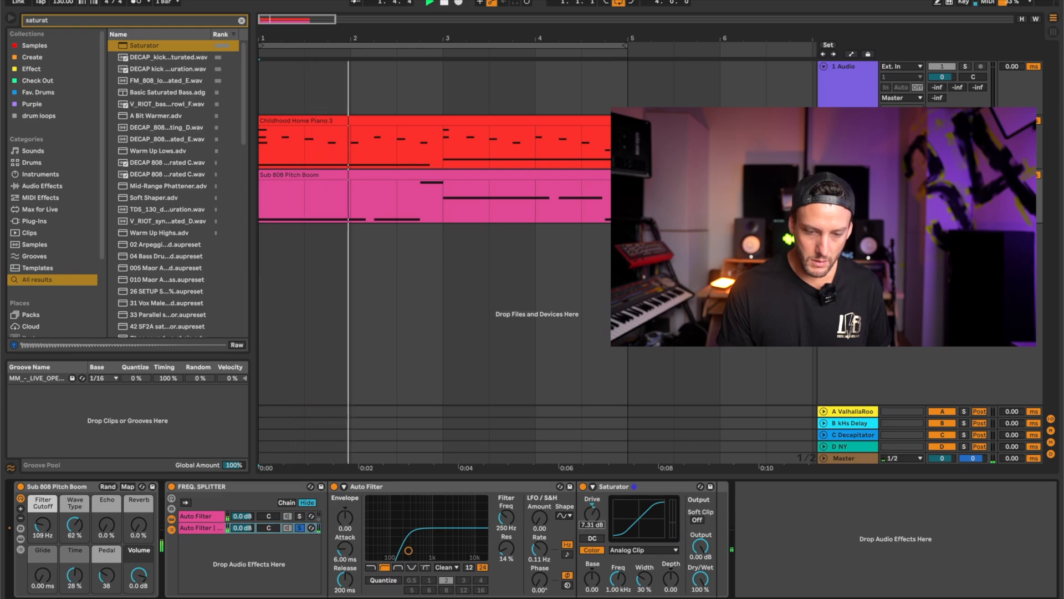
click(643, 550)
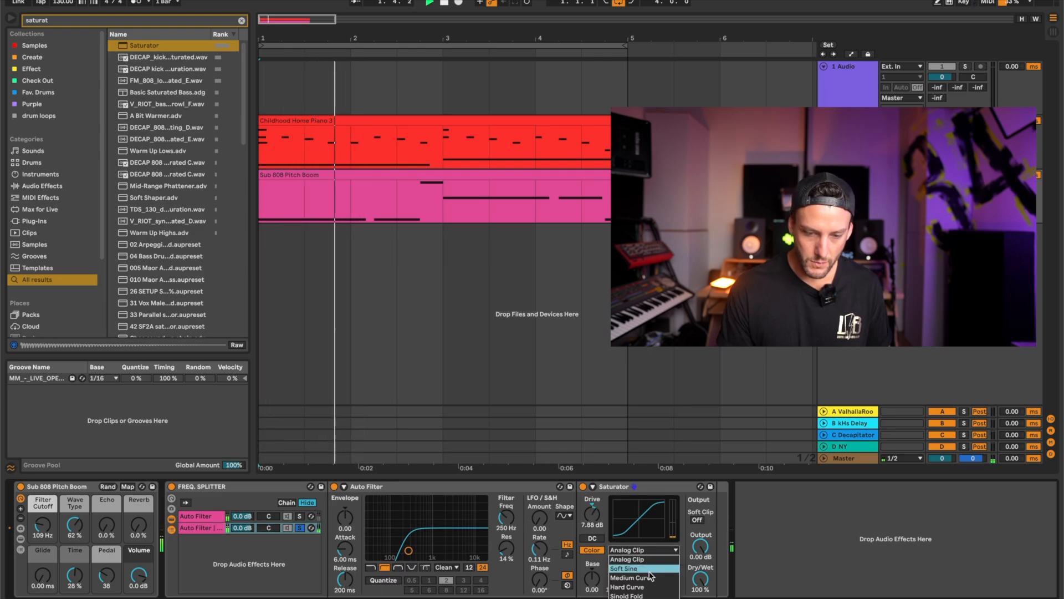
click(647, 569)
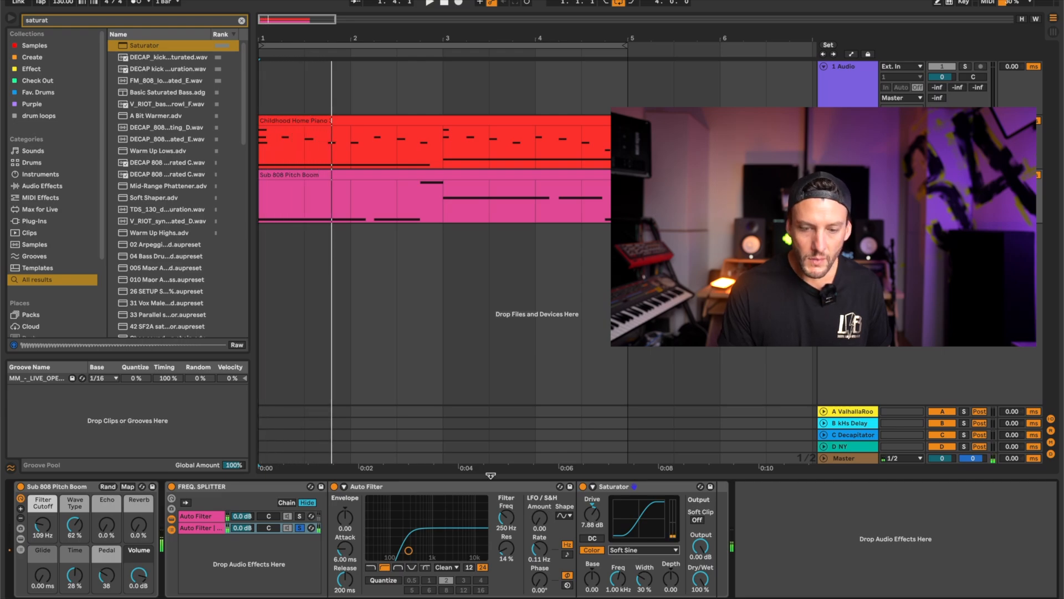
- Search for "eros" and add Erosion after Saturator in the high-pass chain
click(793, 542)
key(super+f)
text(eros)
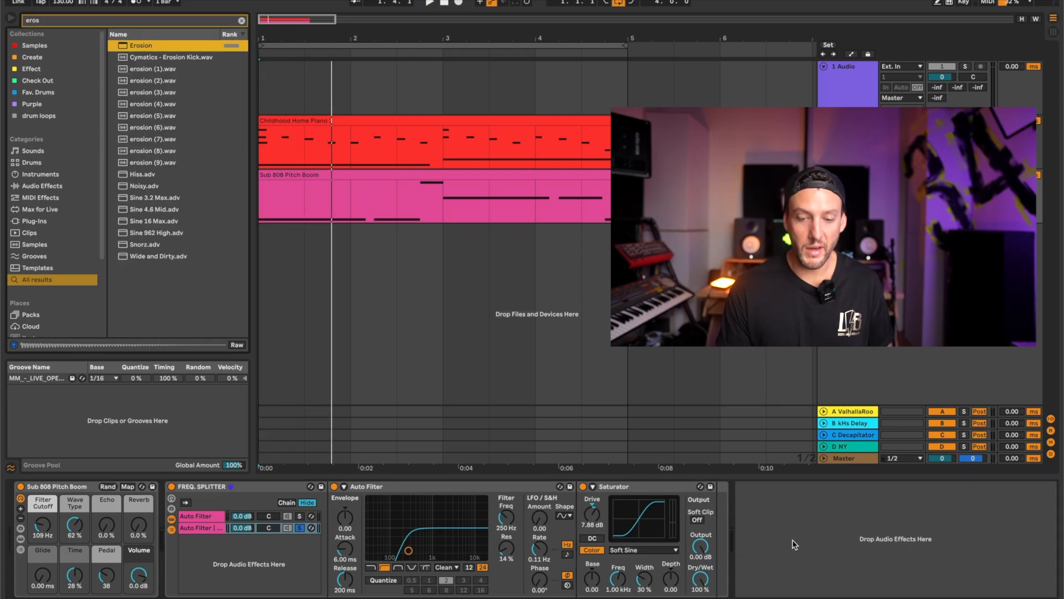
key(Return)
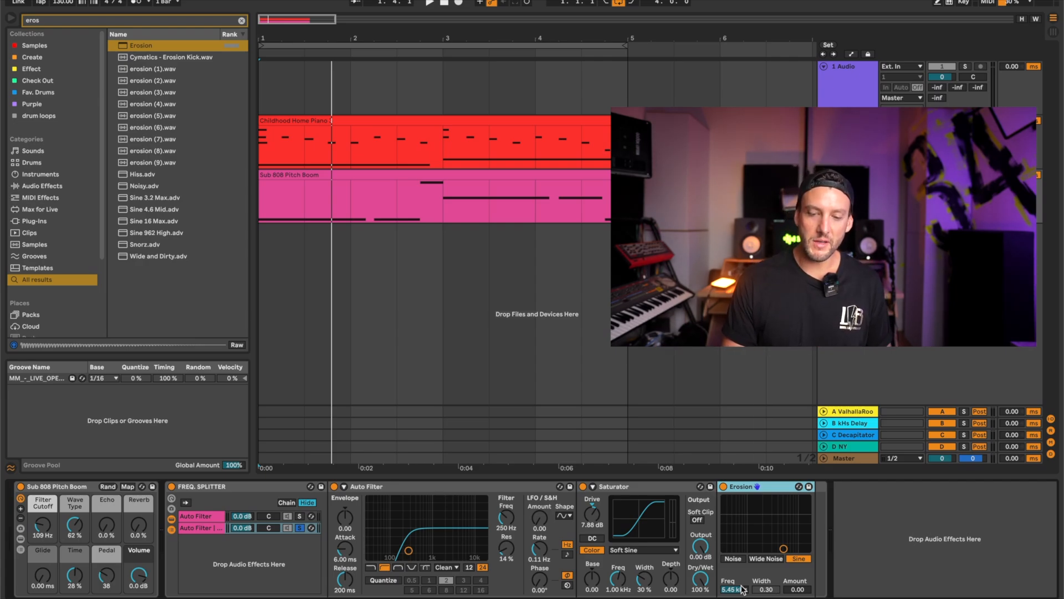
- Set Erosion to Wide Noise at 7.03 kHz with an amount of 90.0 and audition the soloed chain
click(734, 559)
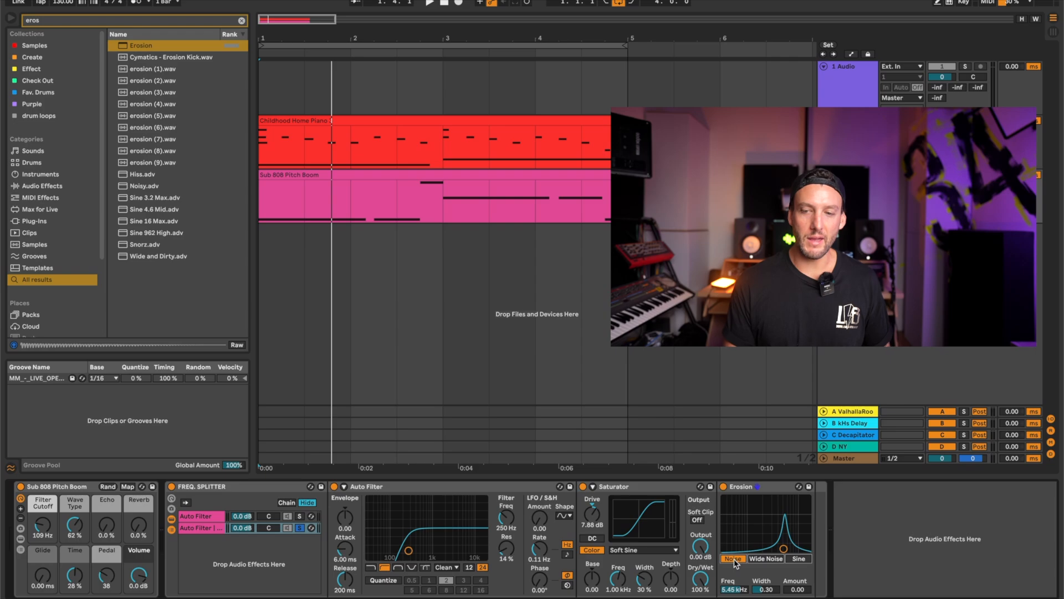
click(733, 558)
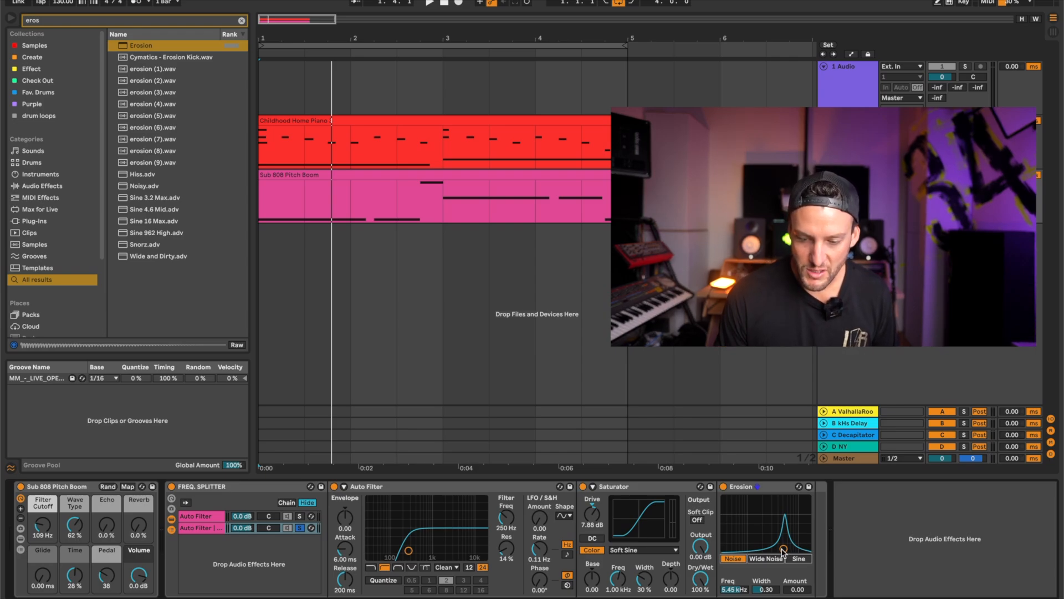
click(771, 560)
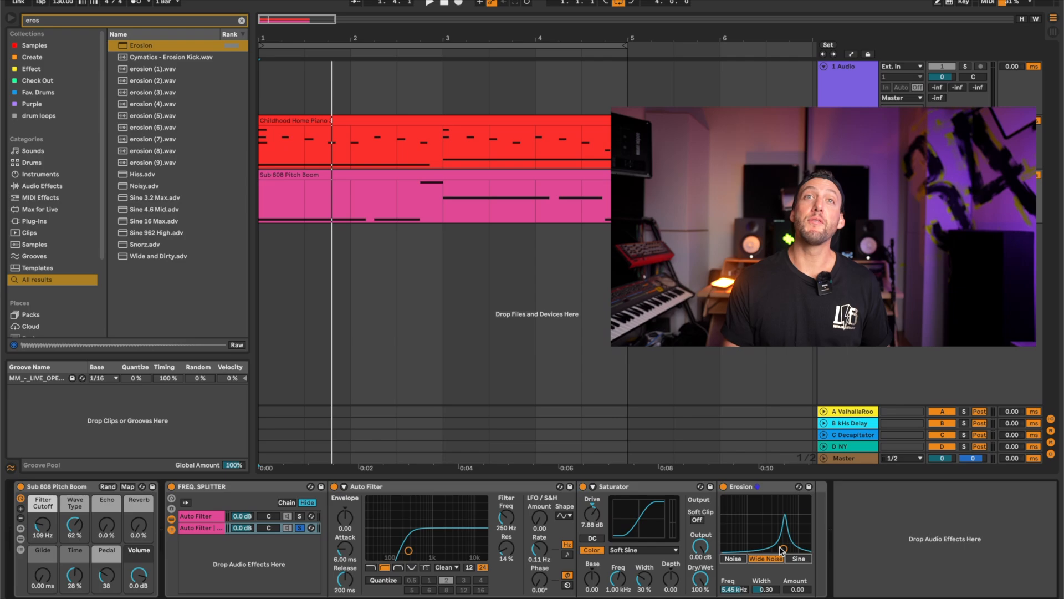
drag(782, 550, 789, 514)
key(space)
key(space)
key(space)
key(space)
key(space)
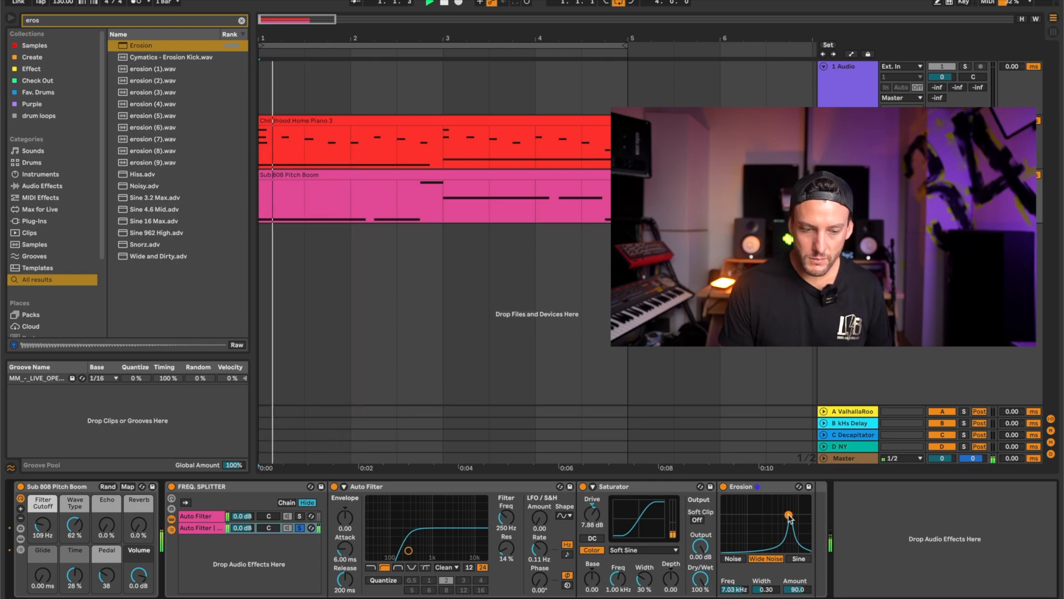
key(space)
- Search for "reverb" and load Convolution Reverb Pro at the end of the 808 track's device chain
key(ctrl+f)
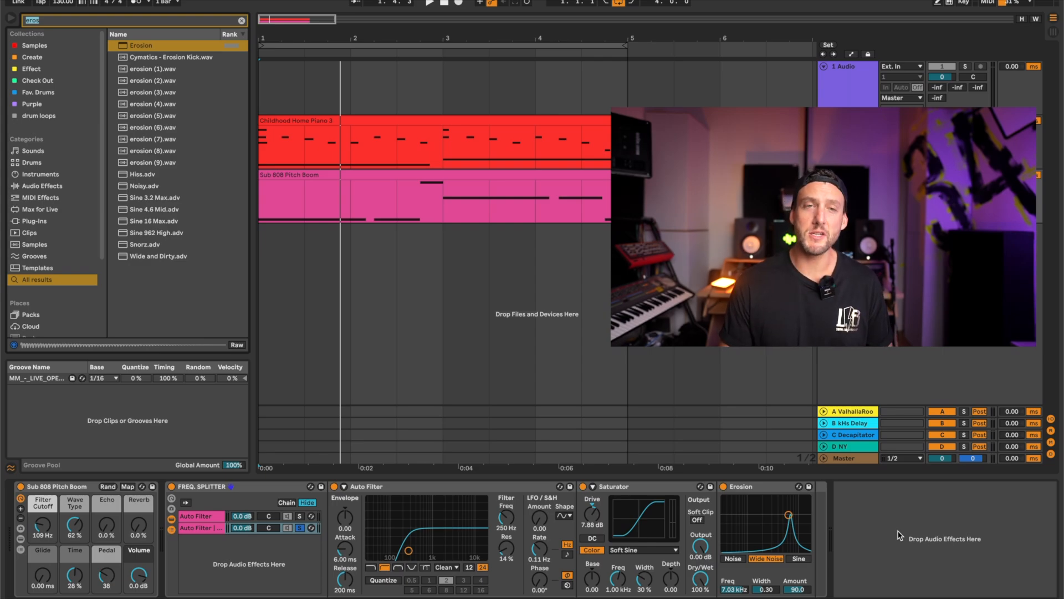
click(911, 543)
key(ctrl+f)
text(reverb)
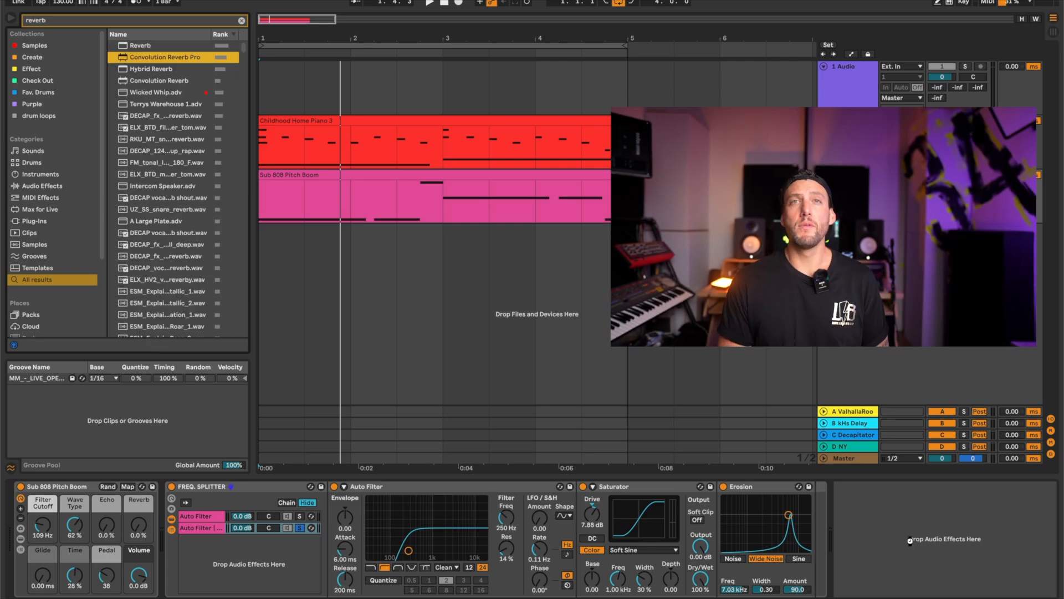
key(Return)
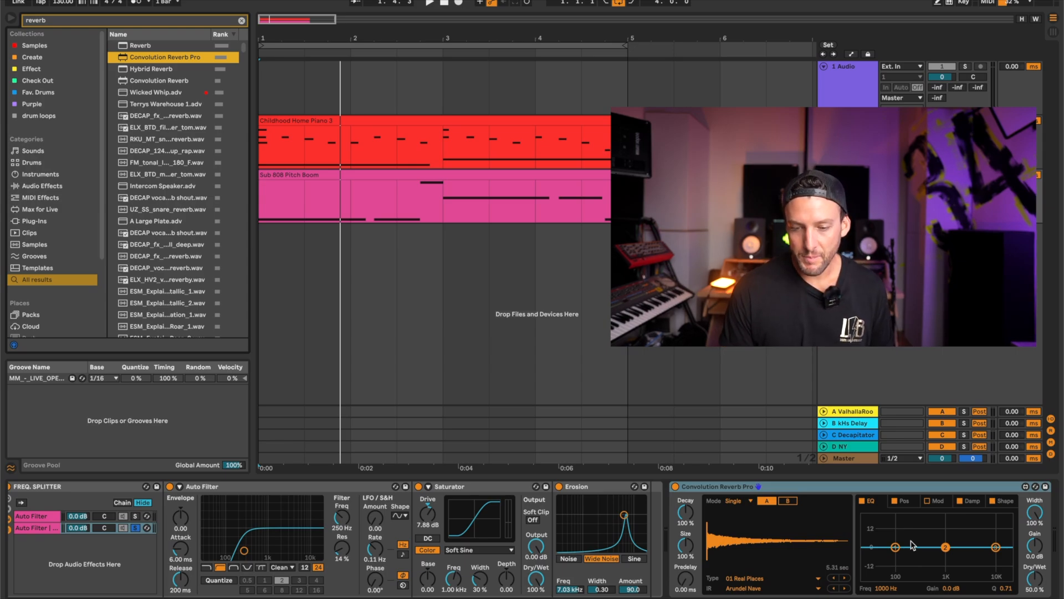
- Choose the Terrys Warehouse 1 impulse response in Convolution Reverb Pro and select the device
click(748, 579)
click(749, 583)
click(751, 584)
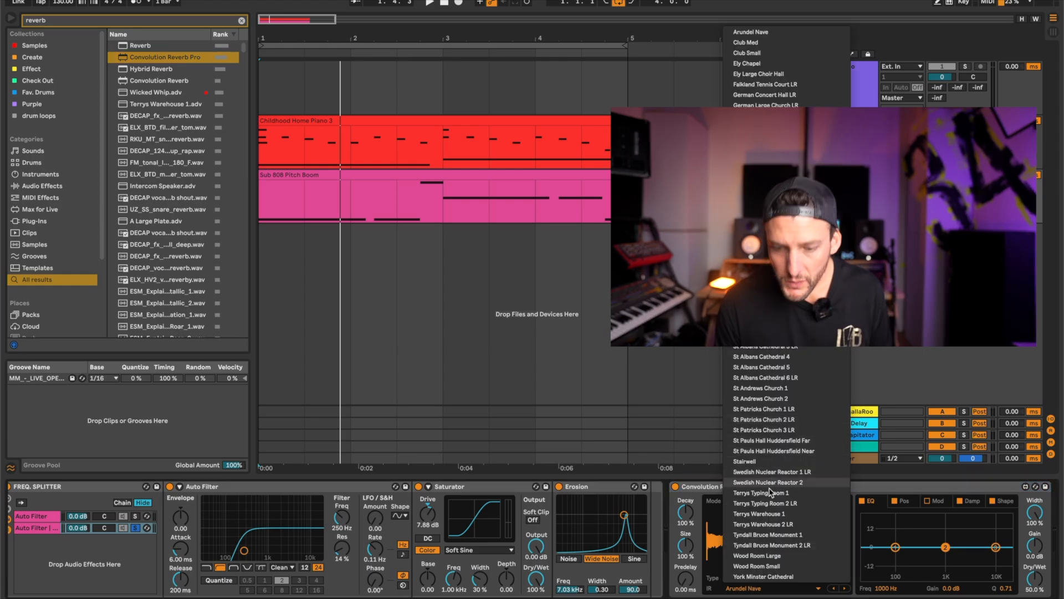
click(774, 516)
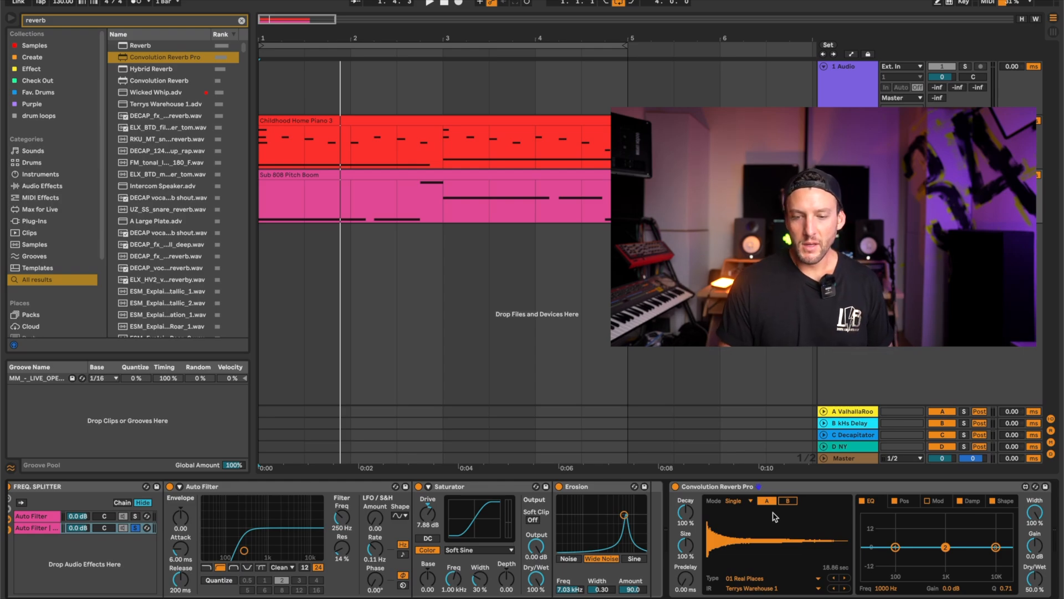
click(794, 491)
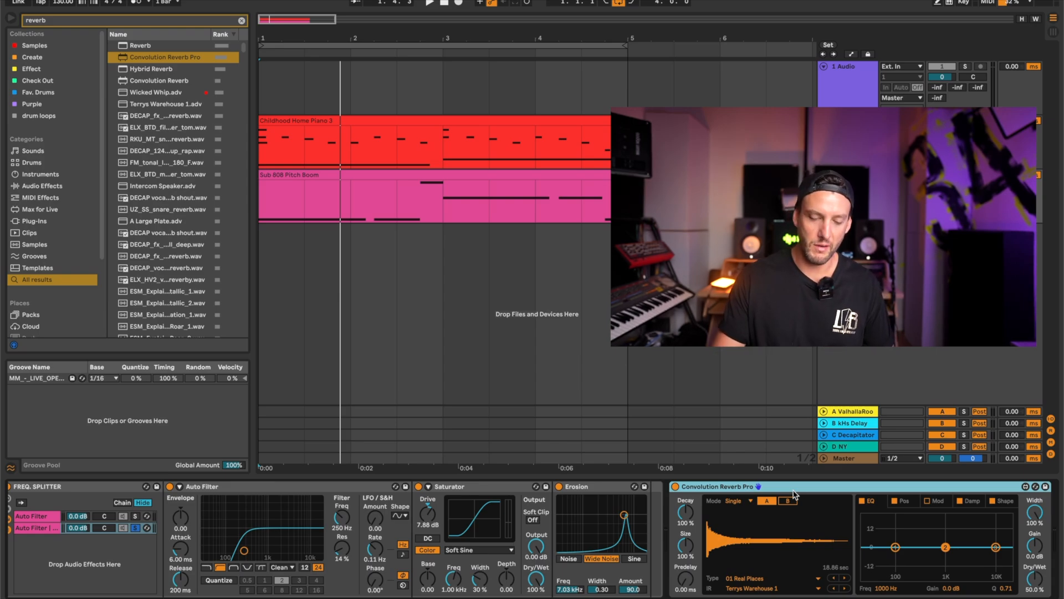
- Group Convolution Reverb Pro into an Audio Effect Rack and add a second, empty chain named DRY
key(ctrl+g)
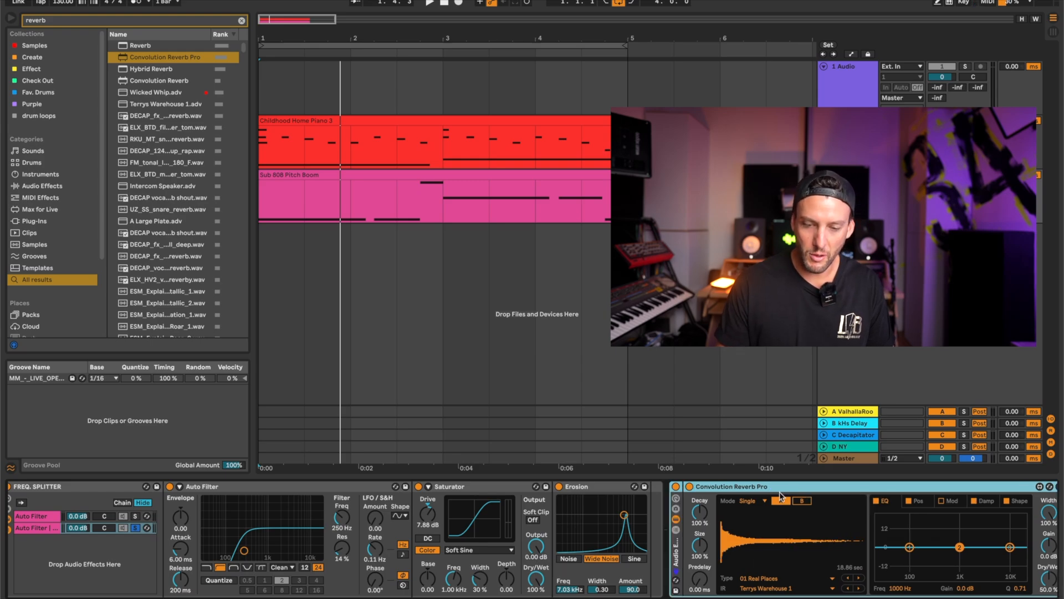
click(676, 529)
right_click(707, 536)
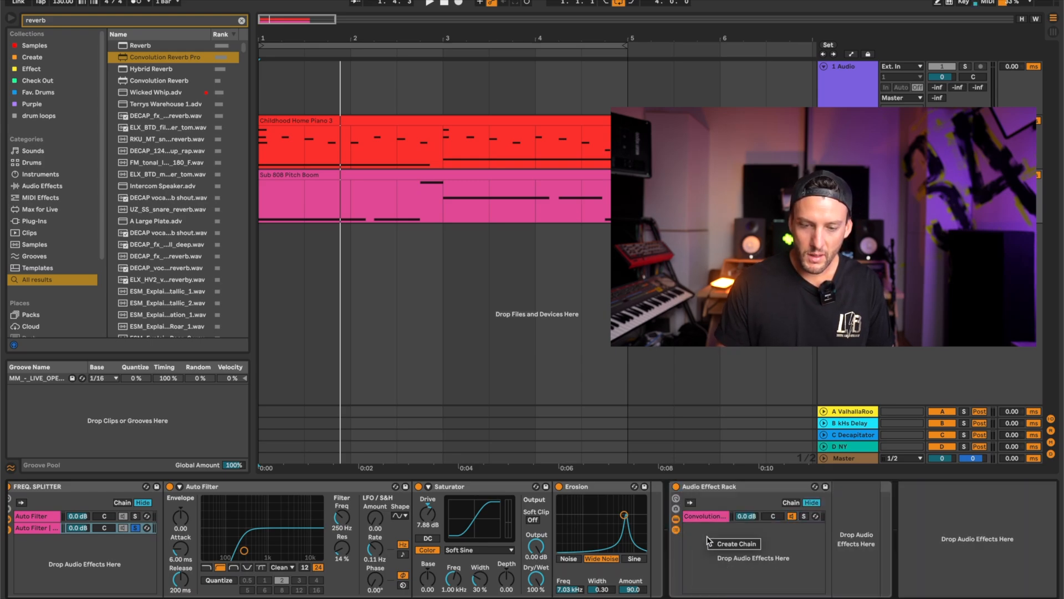
click(723, 542)
key(ctrl+r)
text(D)
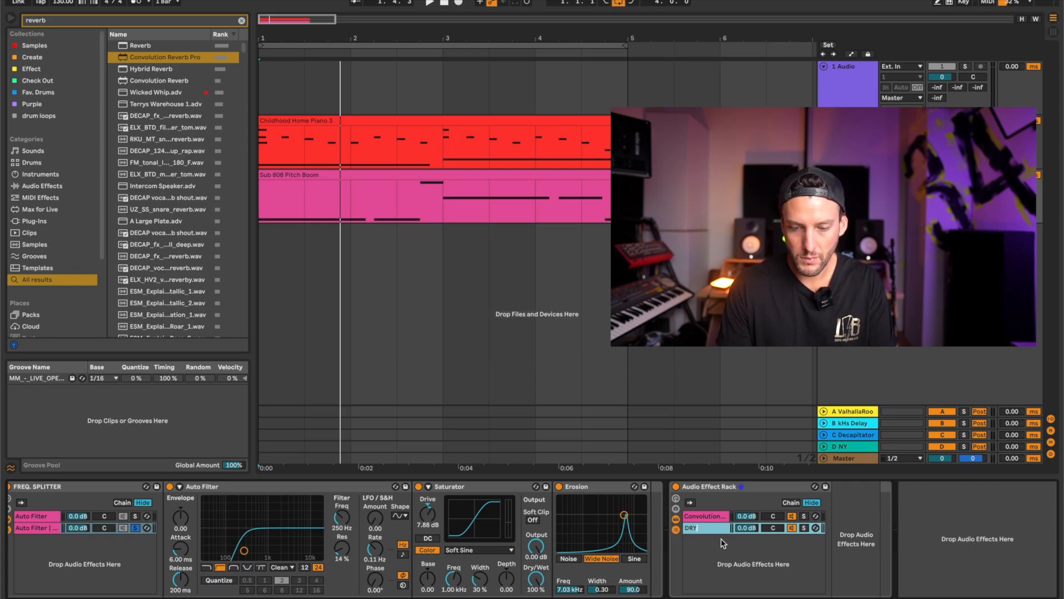
- Rename the rack's Convolution Reverb Pro chain to WET
click(716, 517)
key(ctrl+r)
text(WE)
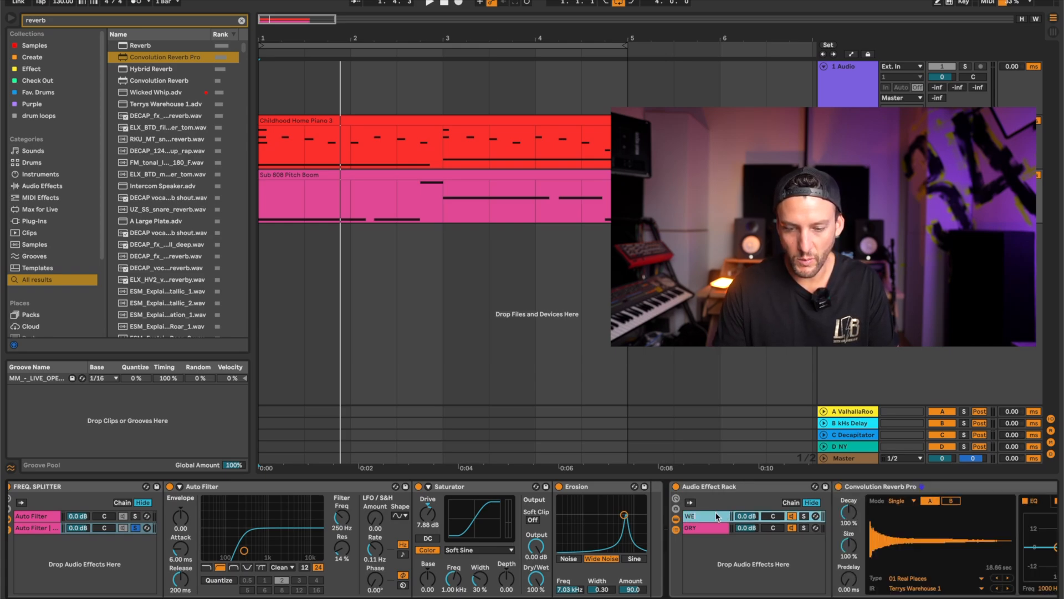
text(T)
key(Return)
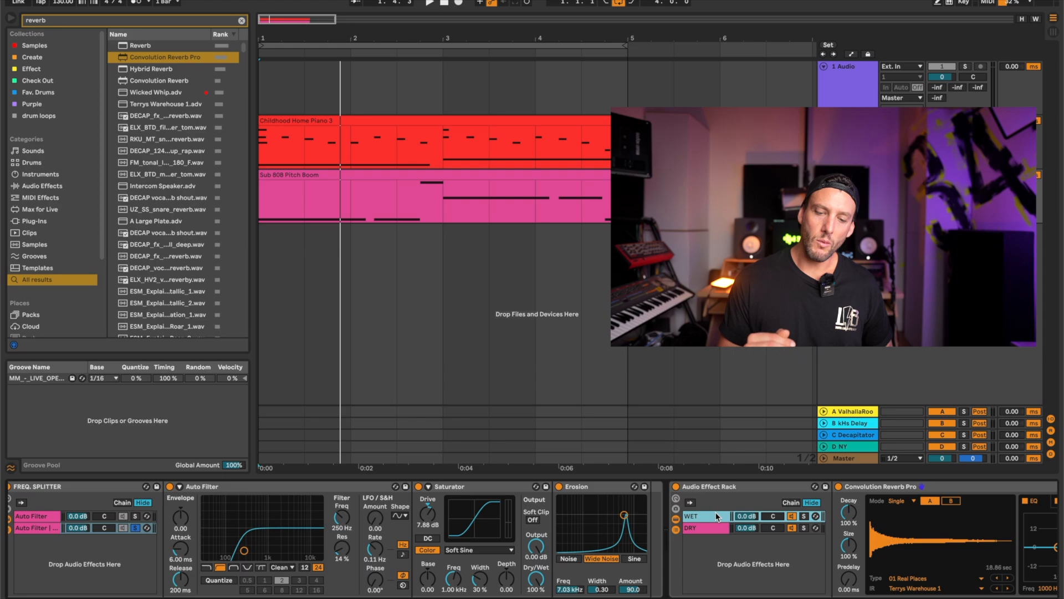
- Move the WET/DRY reverb rack into the high-pass chain of FREQ. SPLITTER, directly after Erosion
click(733, 489)
drag(653, 488, 646, 486)
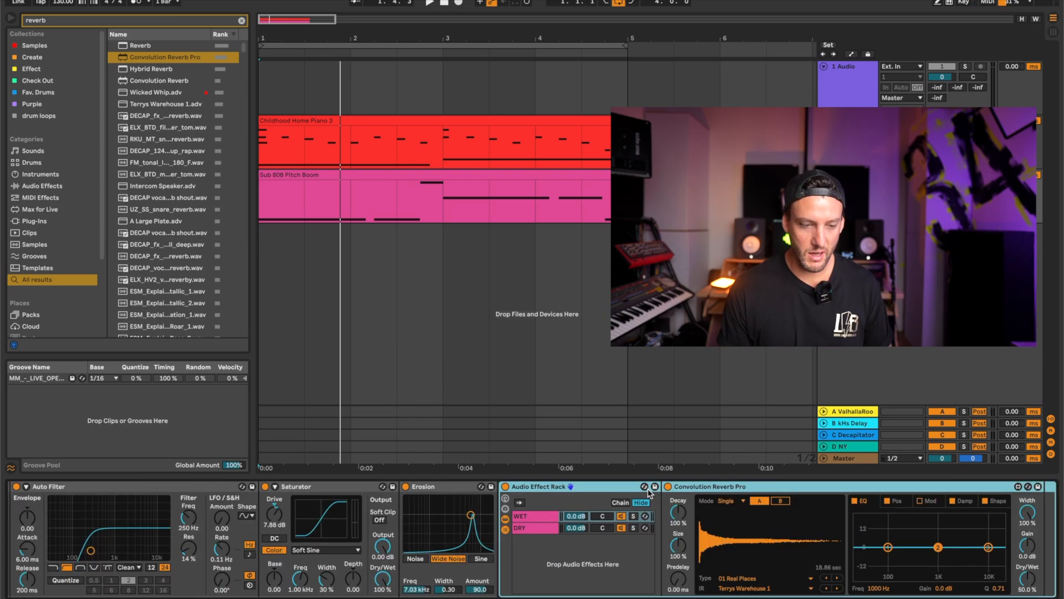
scroll(670, 537, left, 1)
scroll(672, 540, right, 3)
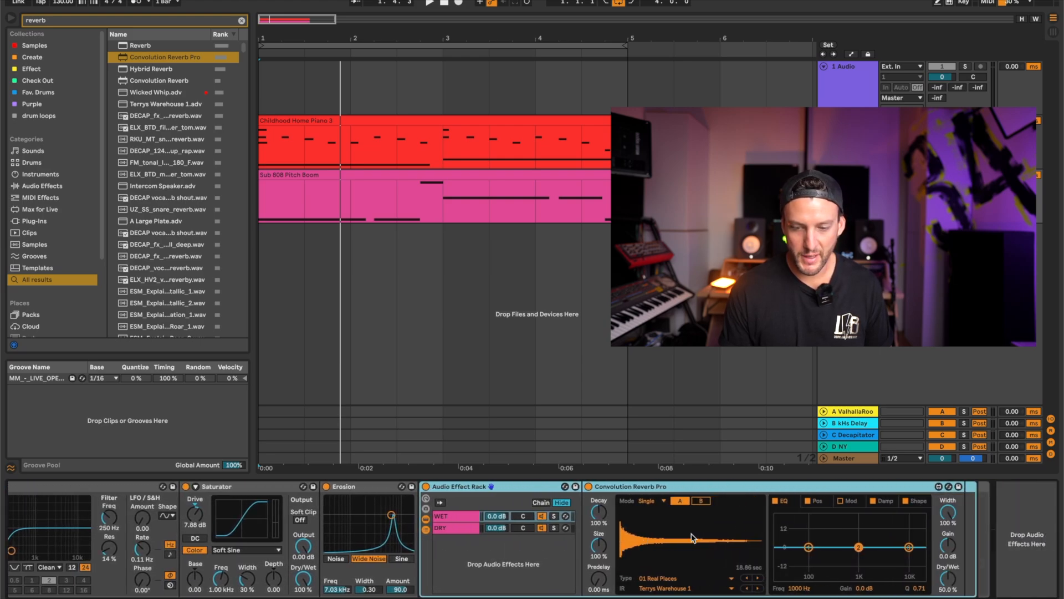
- Set Convolution Reverb Pro's Dry/Wet to 13.0% and cut its low EQ band to -17 dB at 809 Hz
click(947, 581)
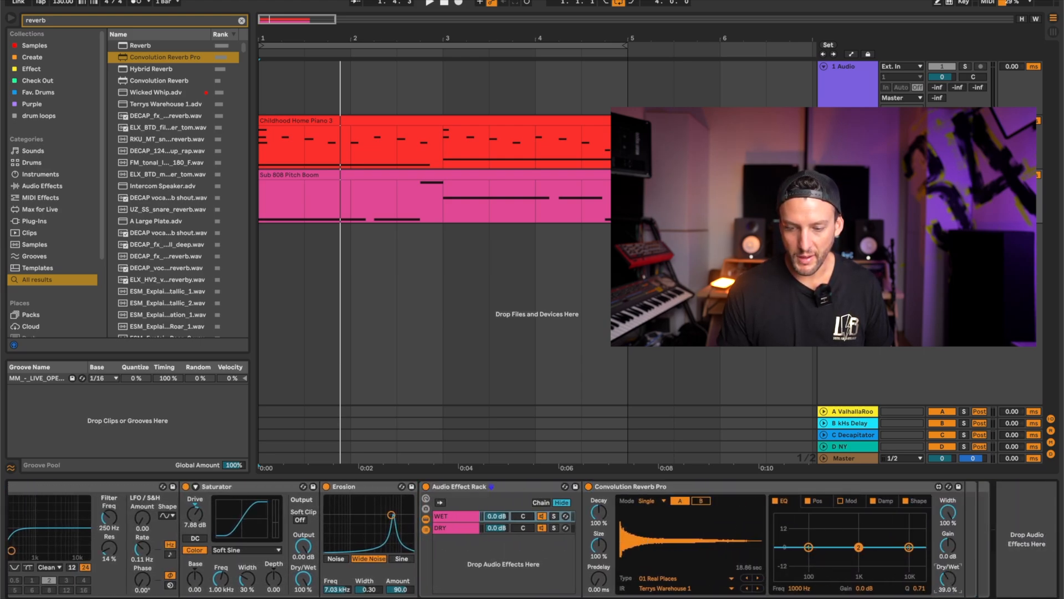
drag(947, 581, 947, 590)
key(space)
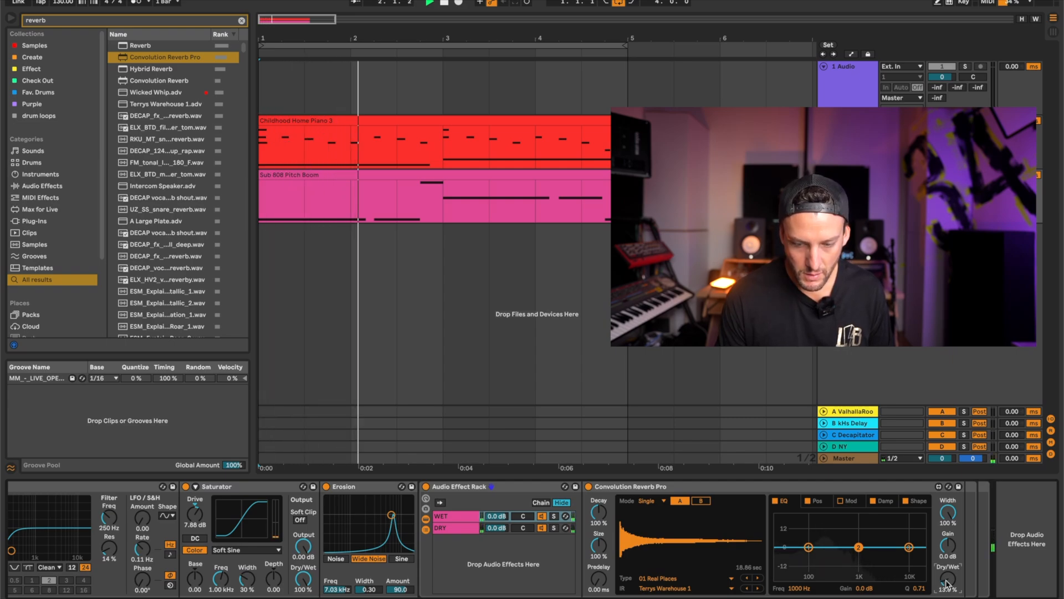
drag(809, 547, 854, 574)
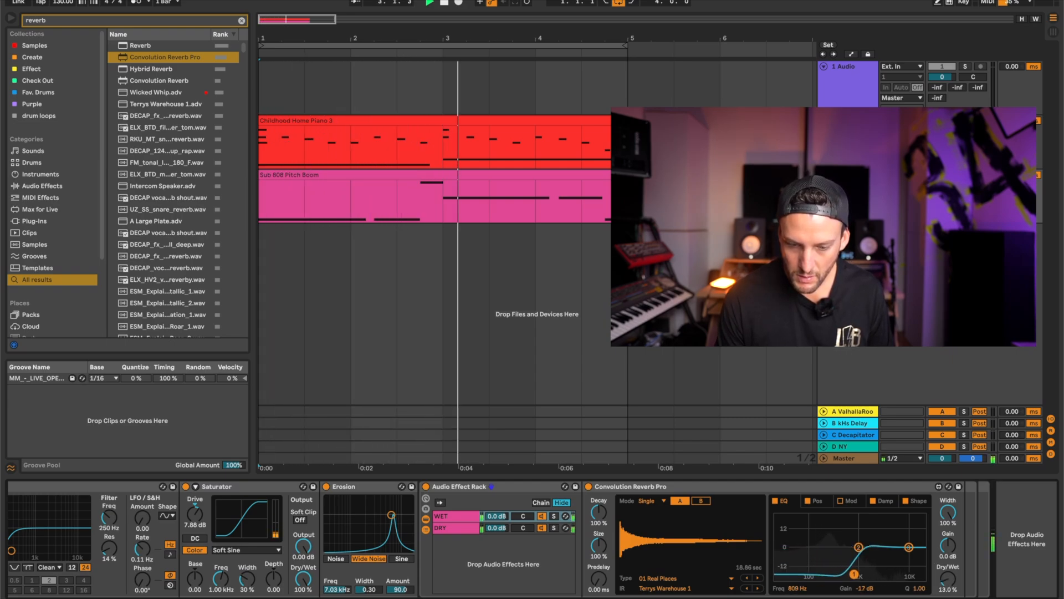
- Unsolo the high-pass chain in FREQ. SPLITTER and audition the full processed 808 with the piano loop
scroll(650, 550, up, 10)
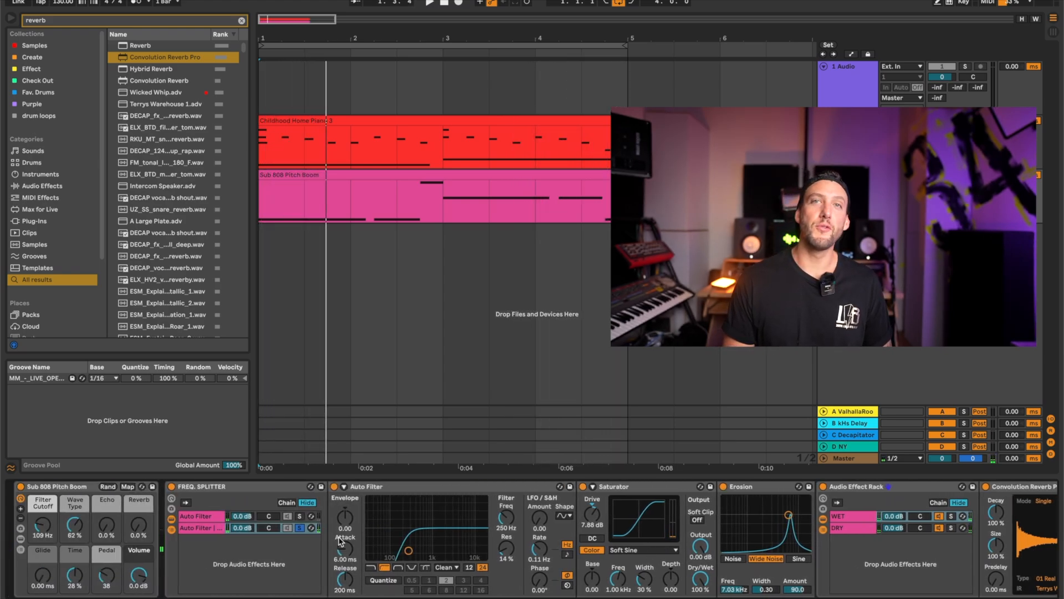
click(304, 528)
key(space)
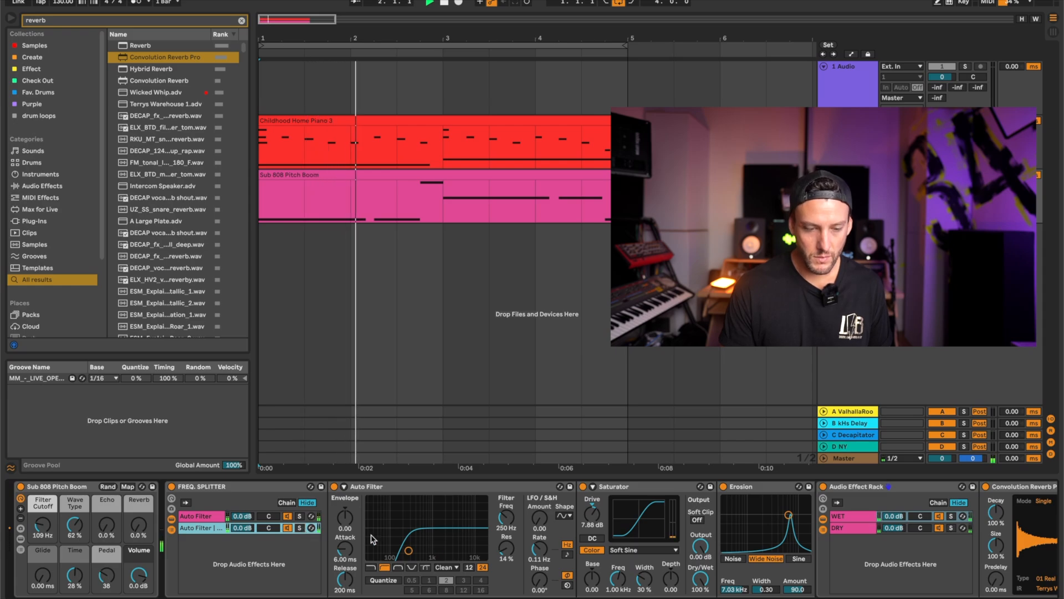
scroll(283, 530, right, 7)
scroll(937, 569, left, 4)
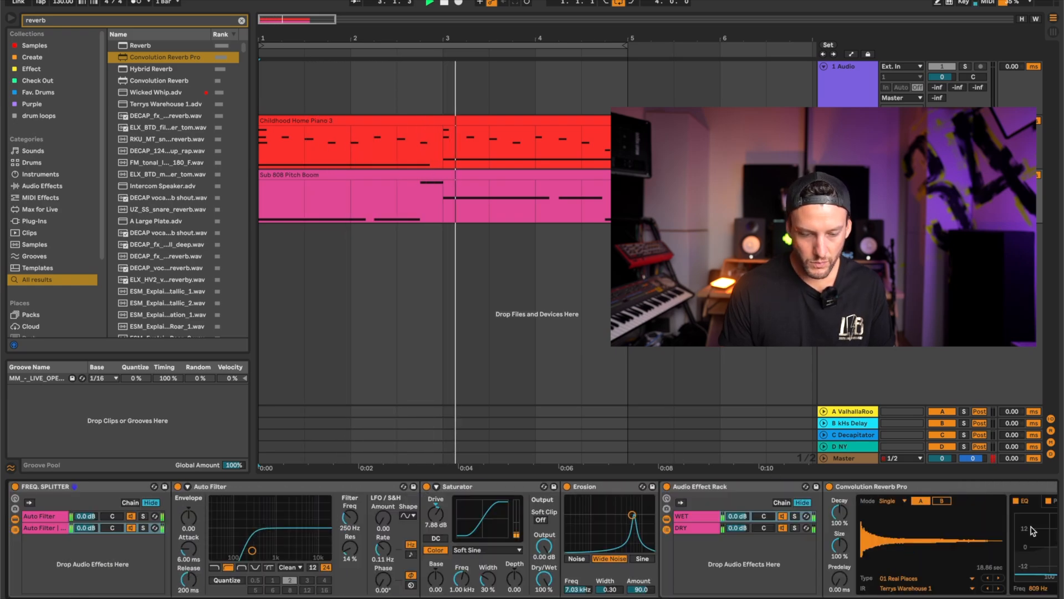
scroll(939, 572, right, 3)
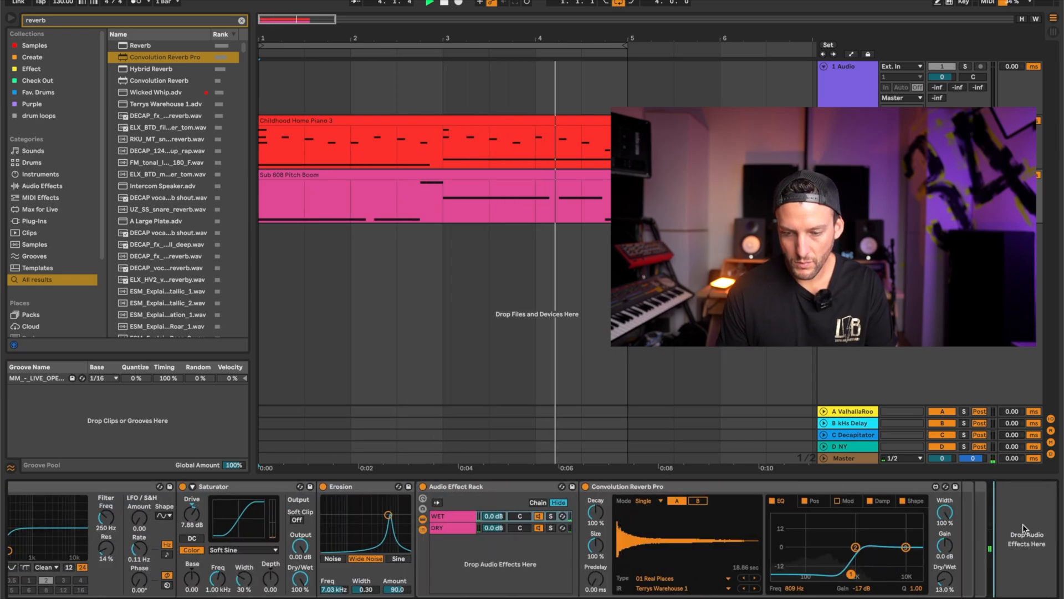
scroll(1022, 528, right, 4)
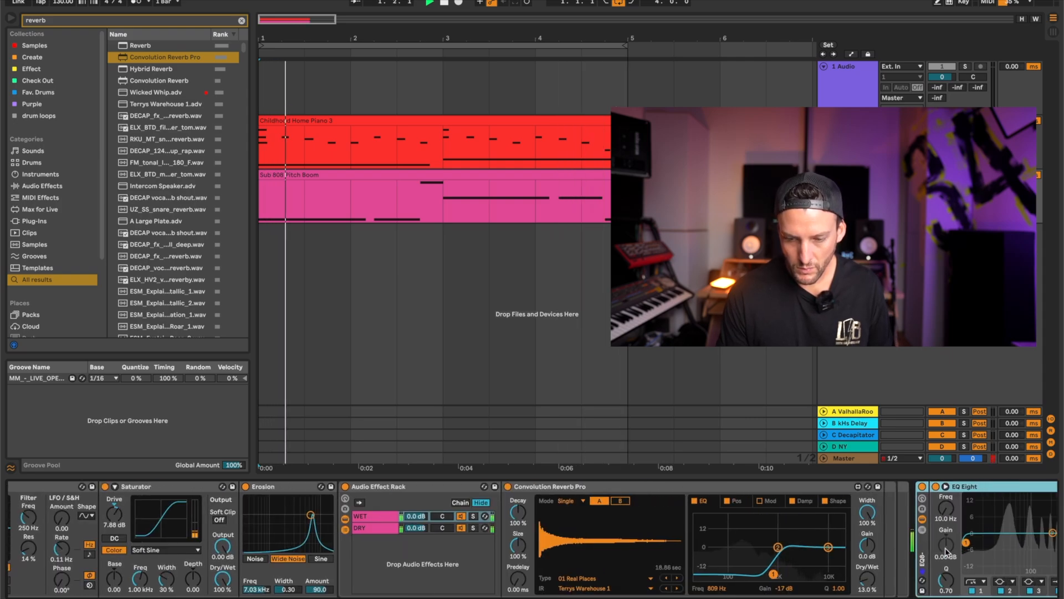
scroll(945, 552, left, 1)
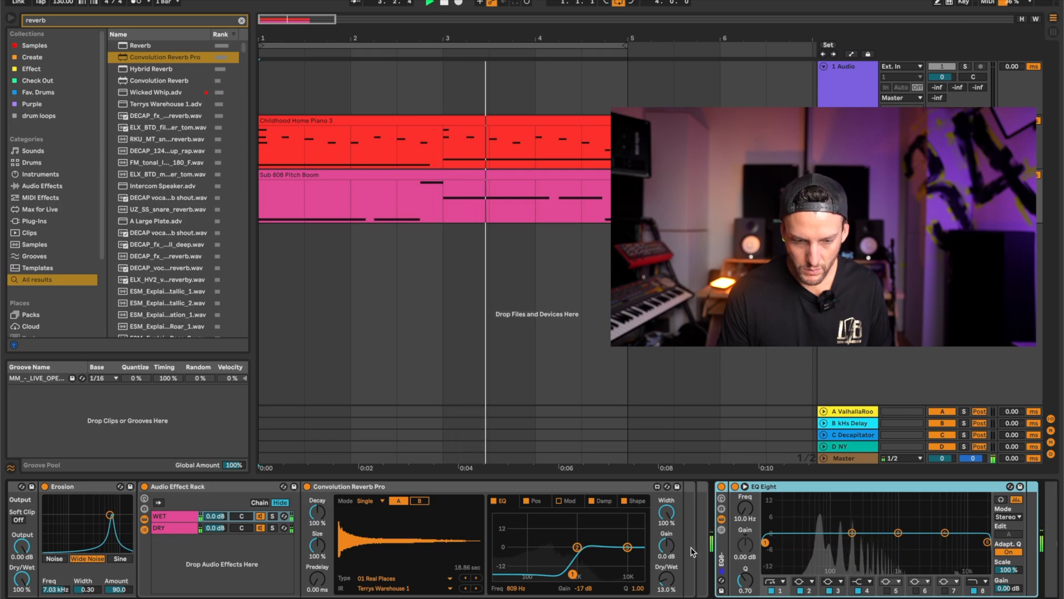
scroll(825, 548, left, 8)
key(space)
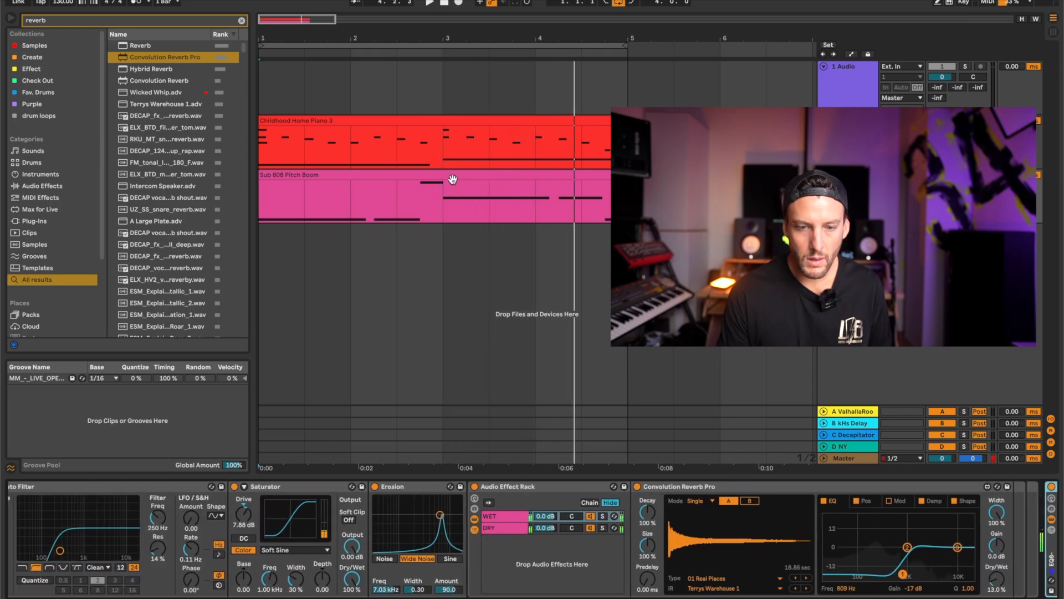
- Open the Sub 808 Pitch Boom clip, select all its notes and audition the loop from the start
double_click(453, 179)
key(ctrl+a)
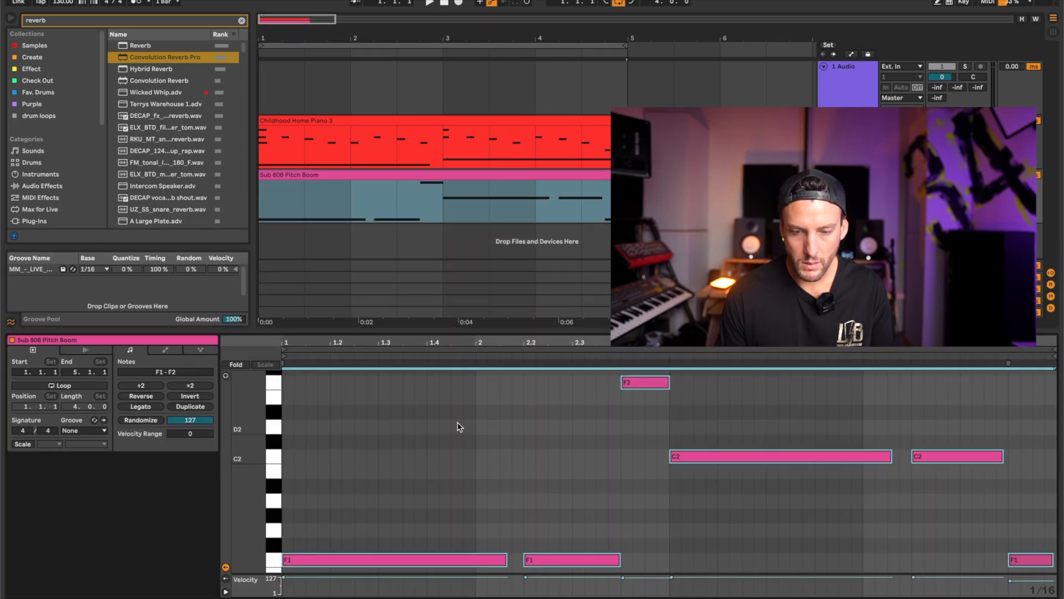
key(shift+Down)
key(space)
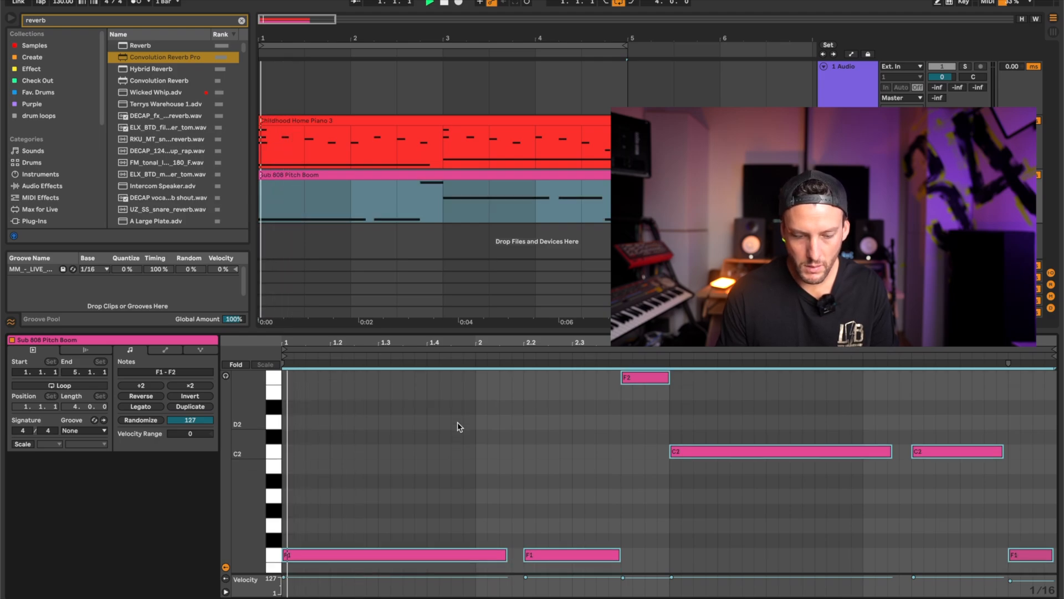
key(ctrl+alt+l)
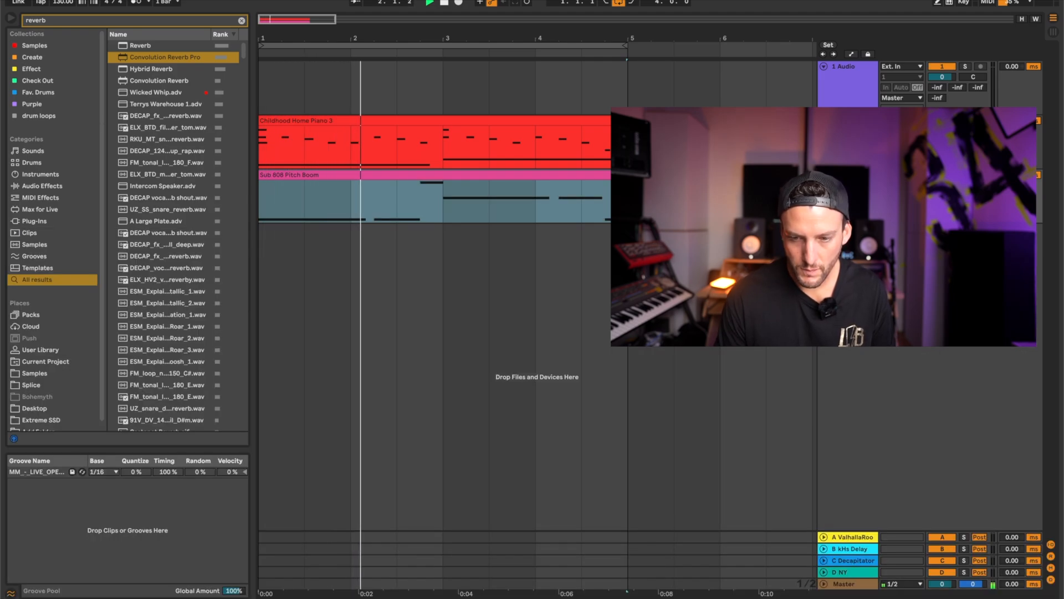
key(shift+Tab)
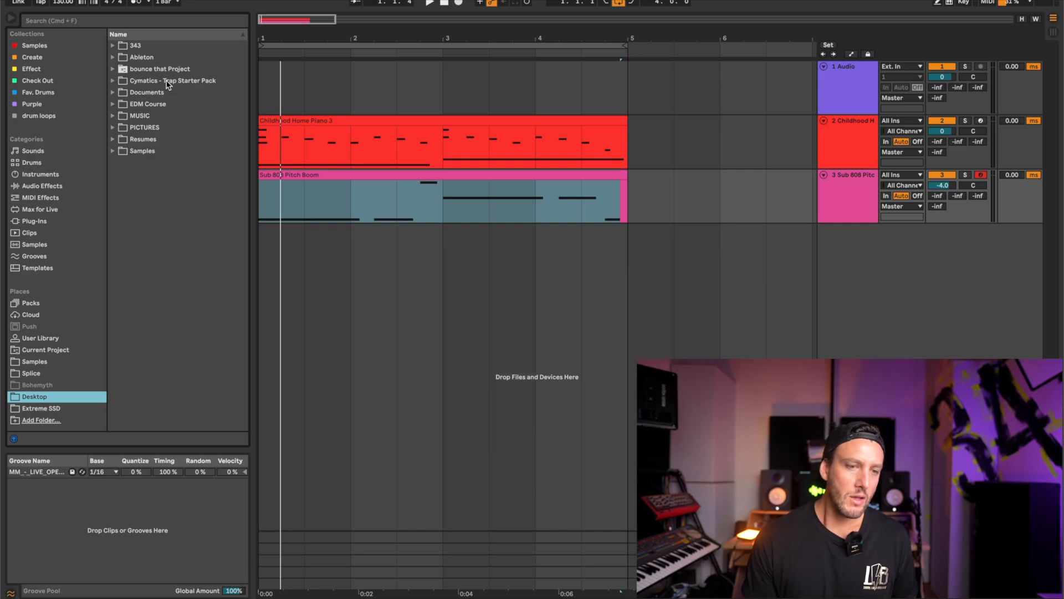
- Expand the Cymatics - Trap Starter Pack folder on the Desktop and its Kick subfolder
click(167, 82)
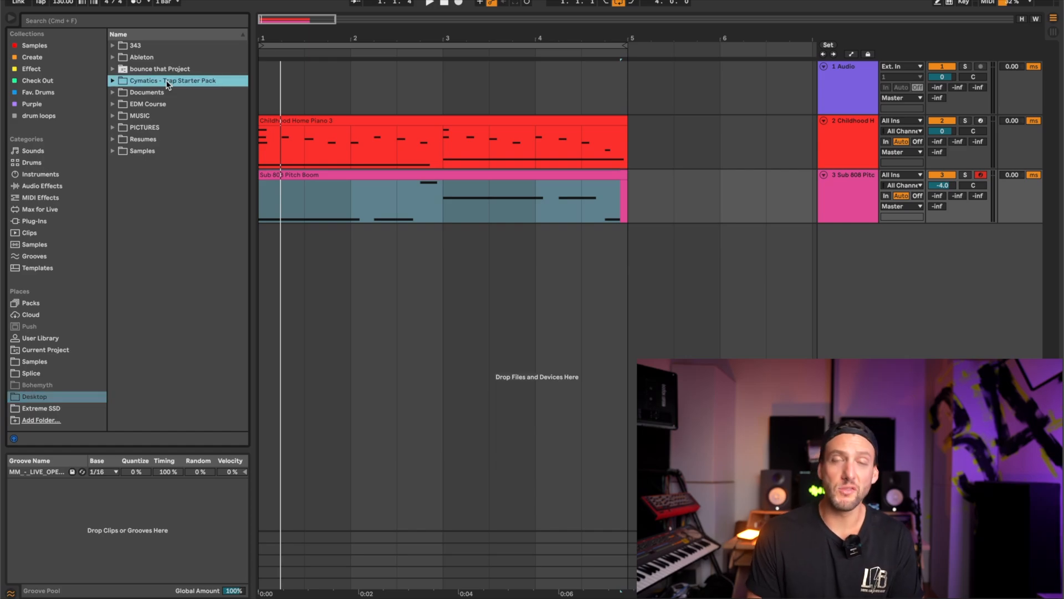
key(Right)
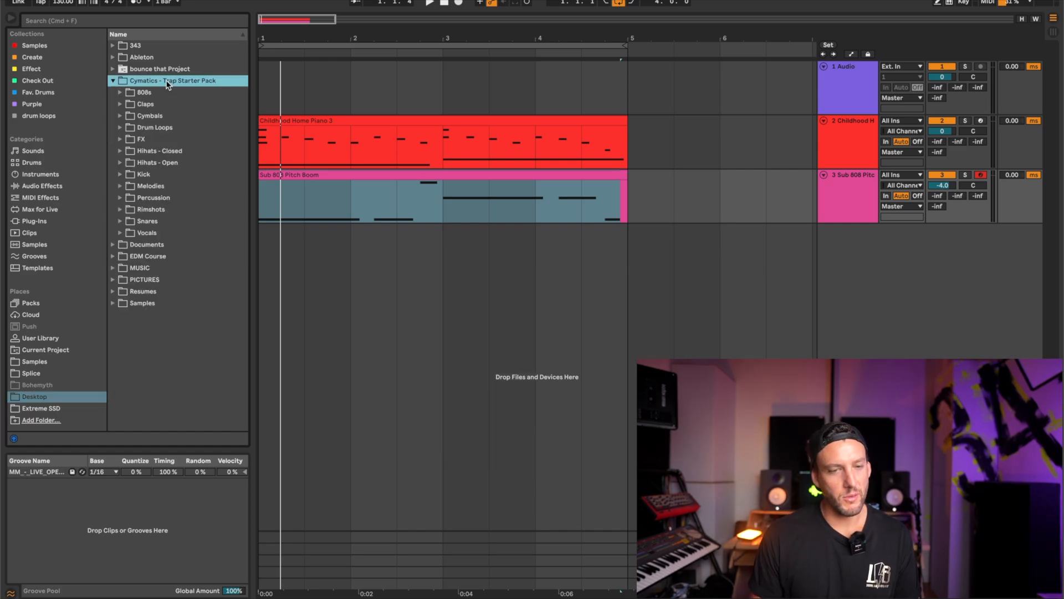
key(Down)
key(Down)
key(Down)
key(Down)
key(Down)
key(Down)
key(Down)
key(Down)
key(Right)
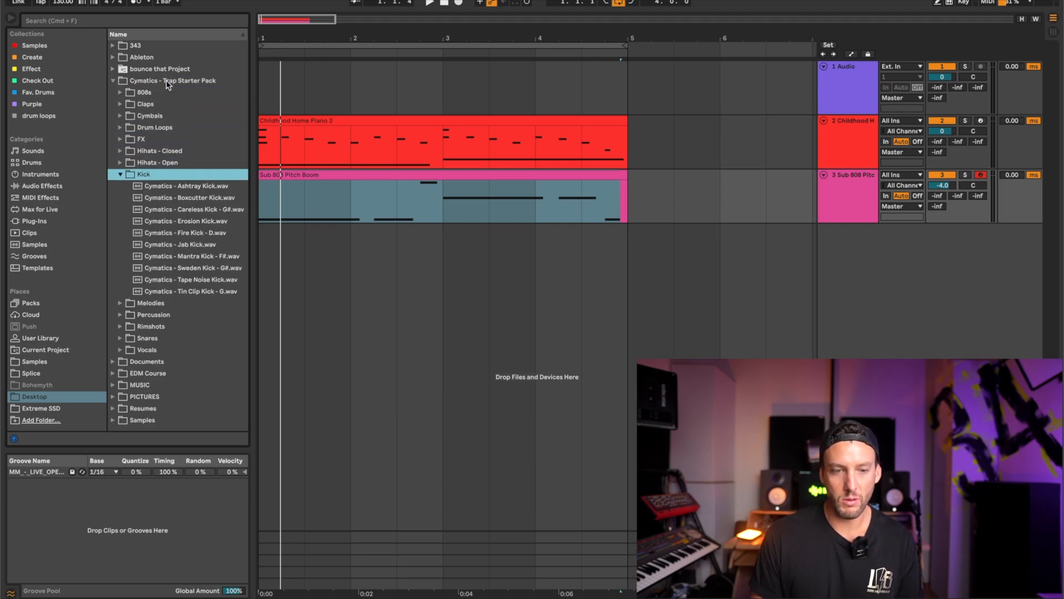
- Audition the samples in the Kick folder and settle on Cymatics - Jab Kick.wav
key(Down)
key(Down)
key(Down)
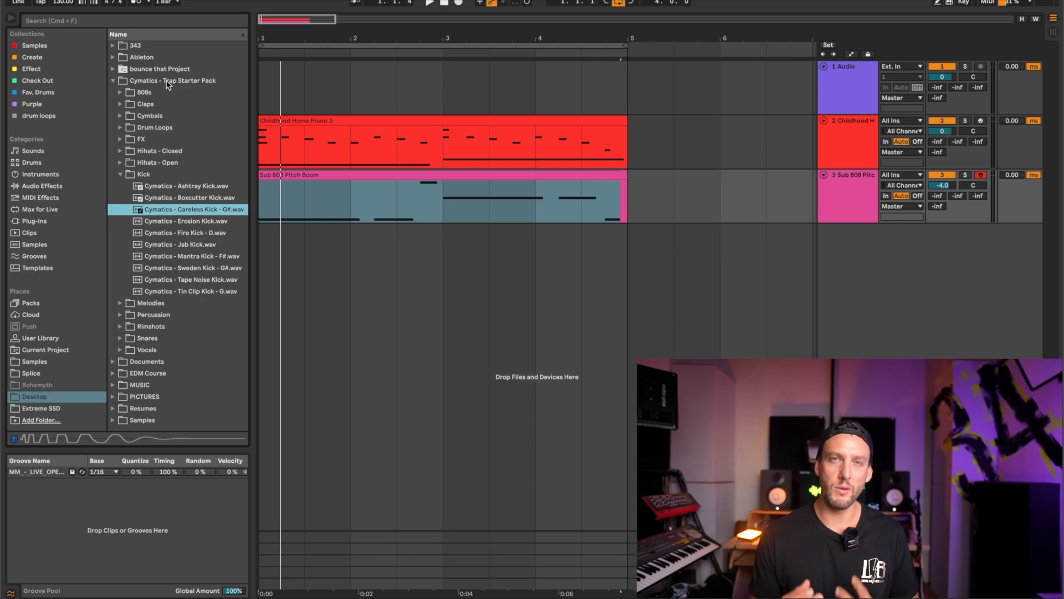
key(Down)
key(Down)
key(Down)
key(Down)
key(Down)
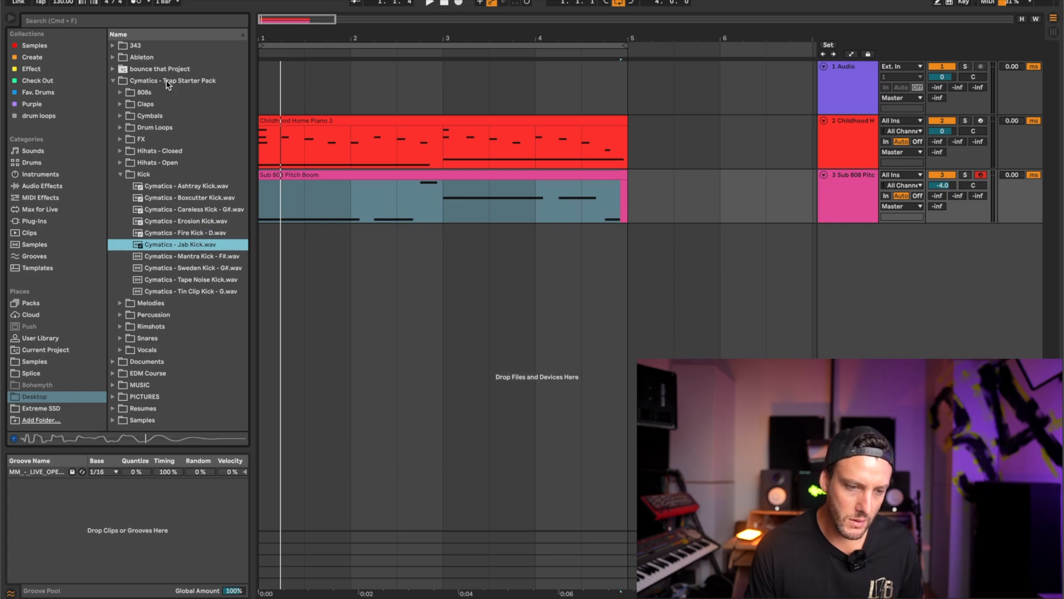
key(Down)
key(Down)
key(Up)
key(Up)
key(Up)
key(Up)
key(Up)
key(Down)
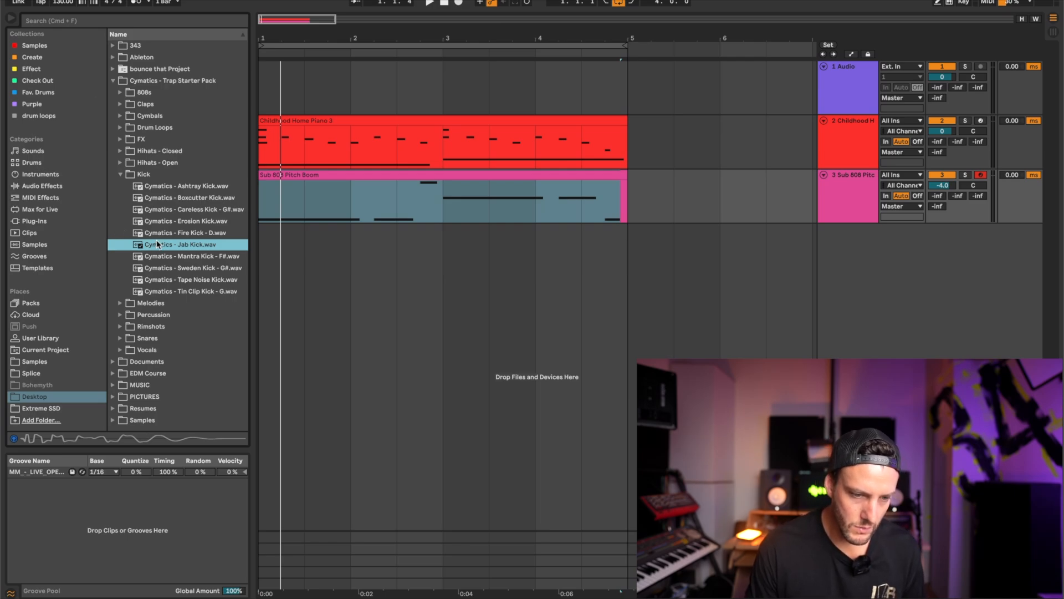
- Place the Jab Kick at bar 1 on a new audio track and repeat it on beats 2 and 4 of bar 2
drag(158, 250, 271, 248)
key(space)
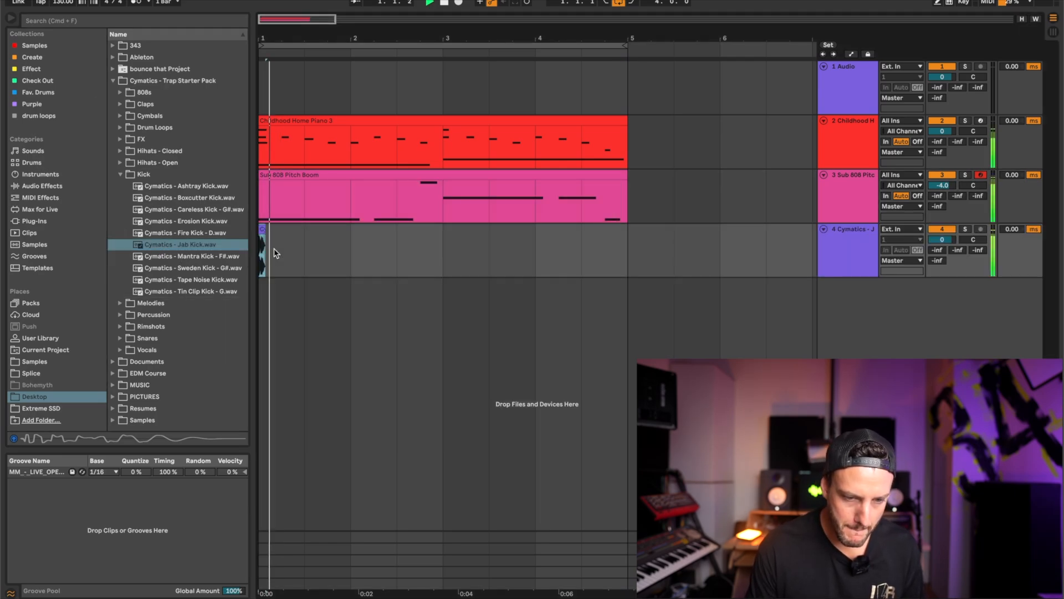
drag(374, 250, 244, 252)
key(ctrl+d)
right_click(378, 232)
key(Escape)
click(423, 243)
key(super+v)
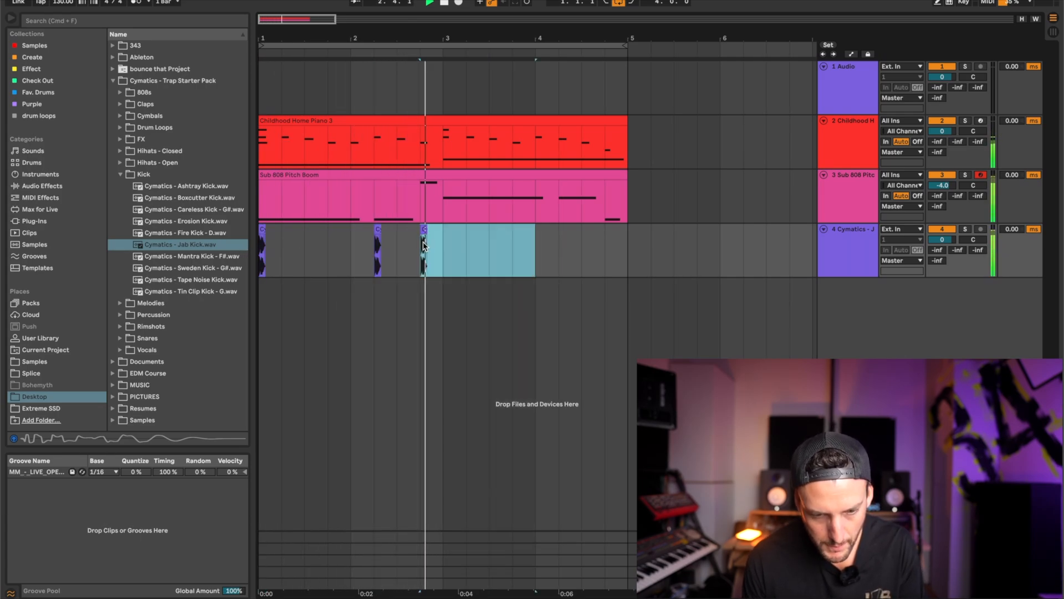
- Paste the kick at the start of bar 3 and on beats 2 and 4 of bar 4, following the 808 notes
click(445, 246)
key(super+v)
click(557, 258)
key(super+v)
click(603, 257)
key(super+v)
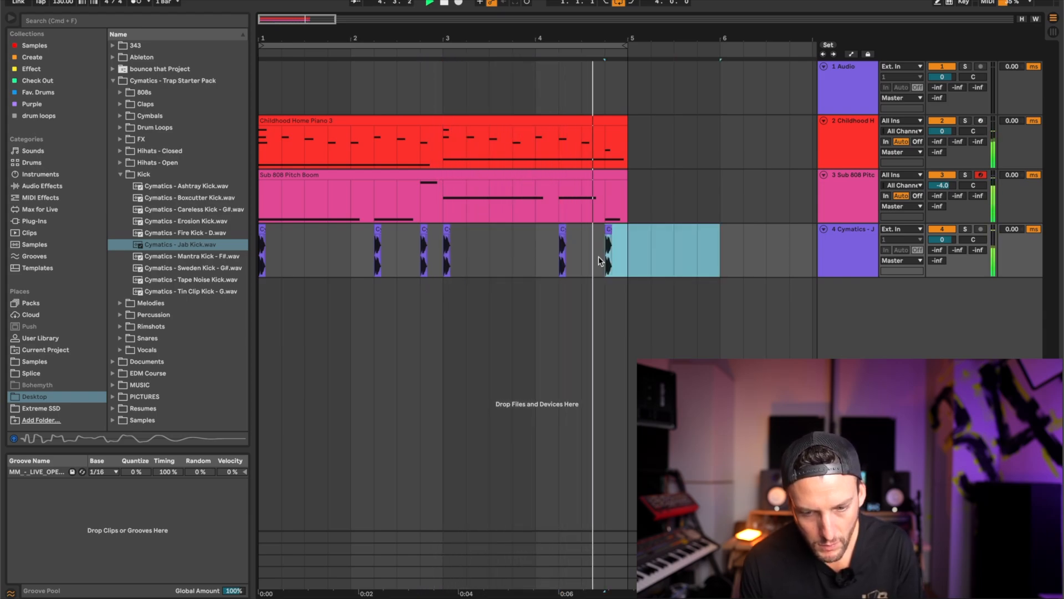
click(343, 270)
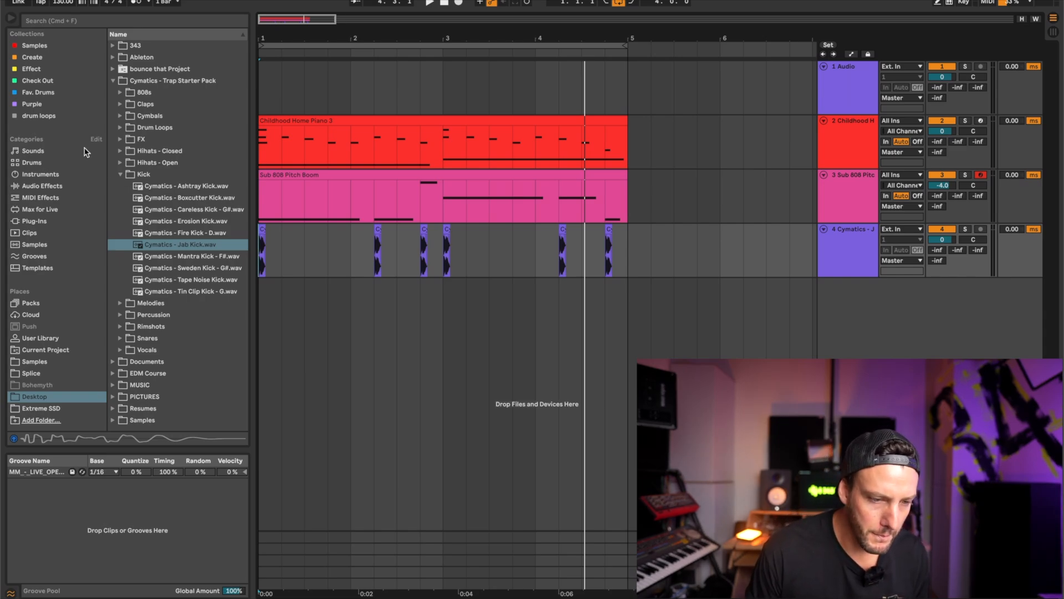
- Collapse the Kick folder, expand Snares and audition the first samples, settling on Cymatics - Baby Snare - F.wav
click(120, 175)
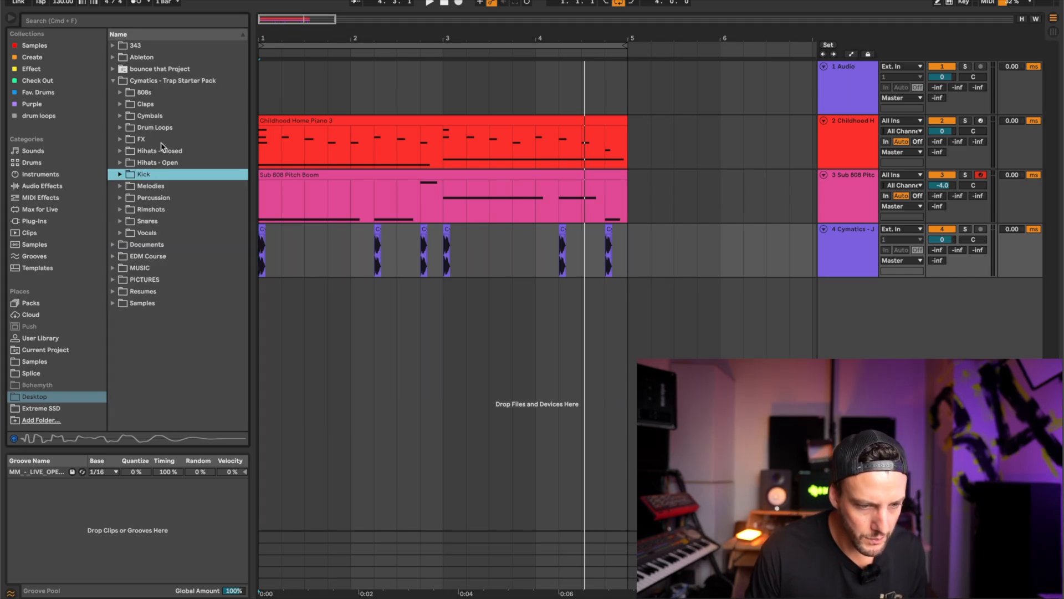
click(148, 222)
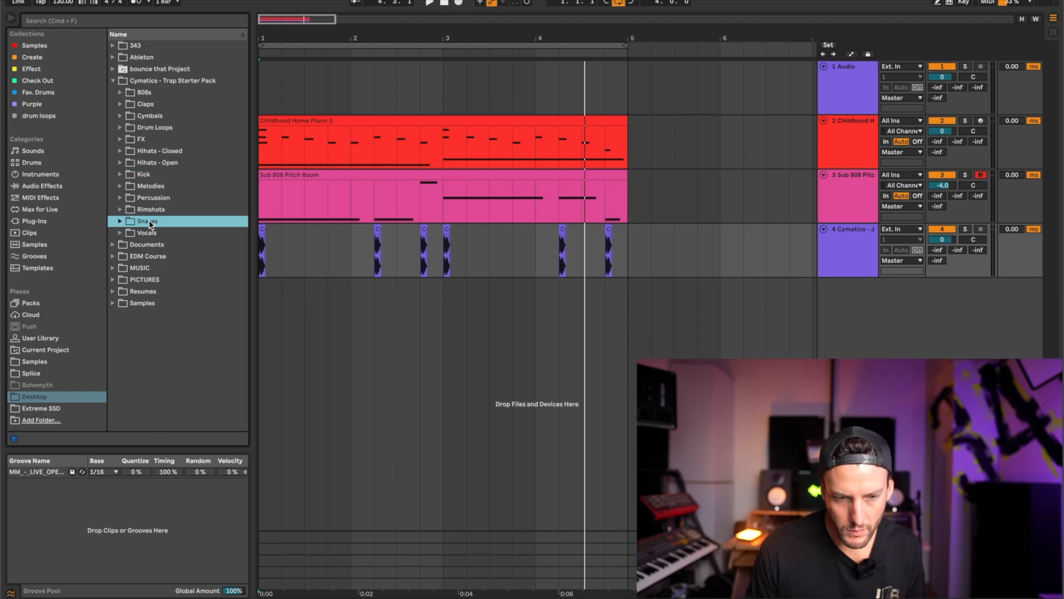
key(Right)
key(Down)
key(Down)
key(Up)
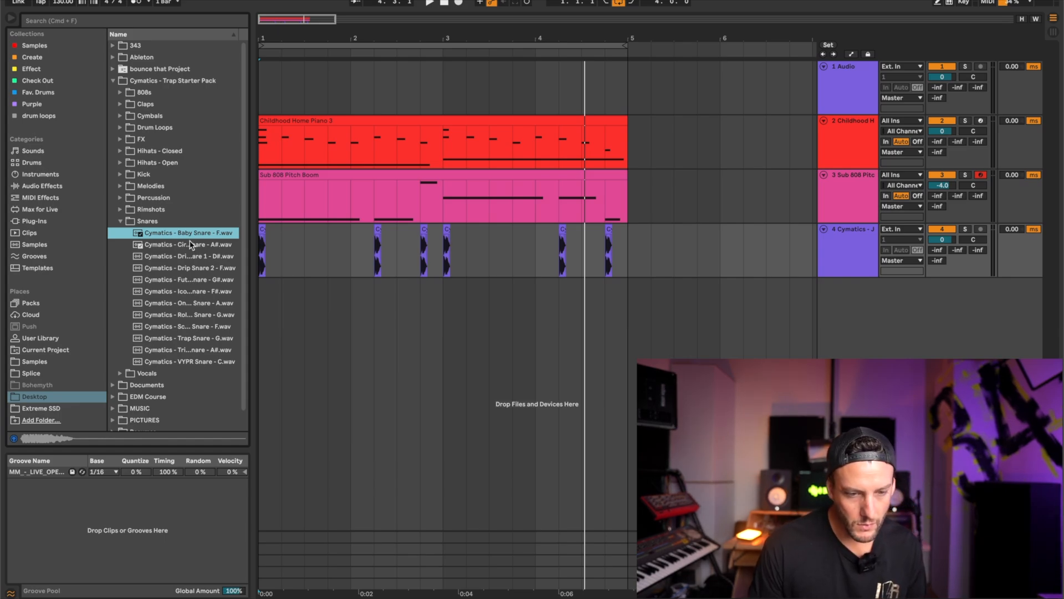
- Place the Baby Snare sample on beat 3 of bar 1 on a new audio track and repeat it on beat 3 of bars 2 to 4
drag(187, 235, 185, 296)
key(space)
key(super+d)
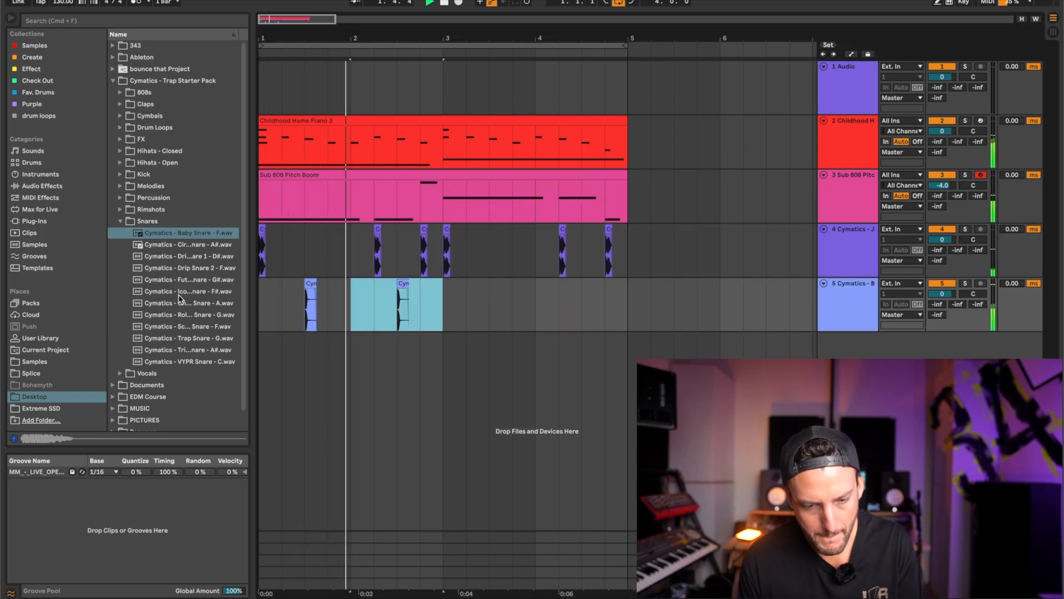
key(super+d)
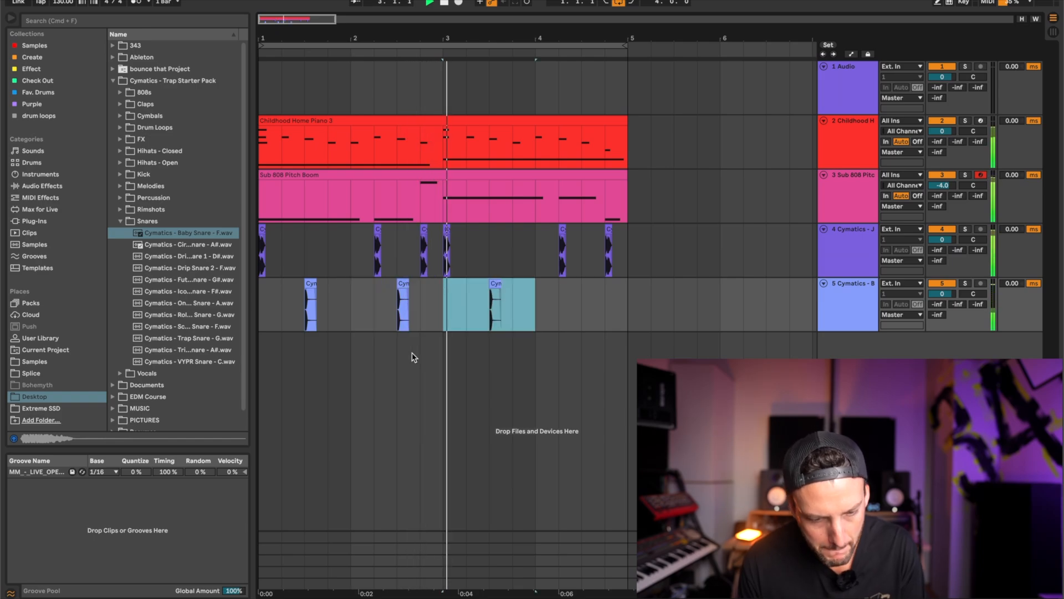
key(super+d)
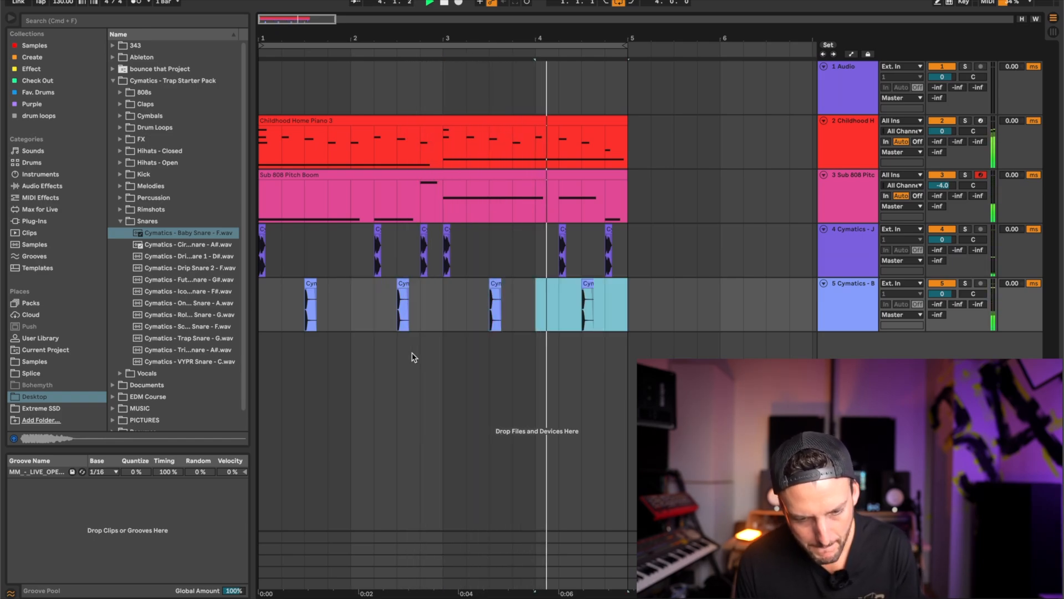
- Copy the last snare to the off-beat after beat 4 of bar 4 as an extra hit
click(578, 318)
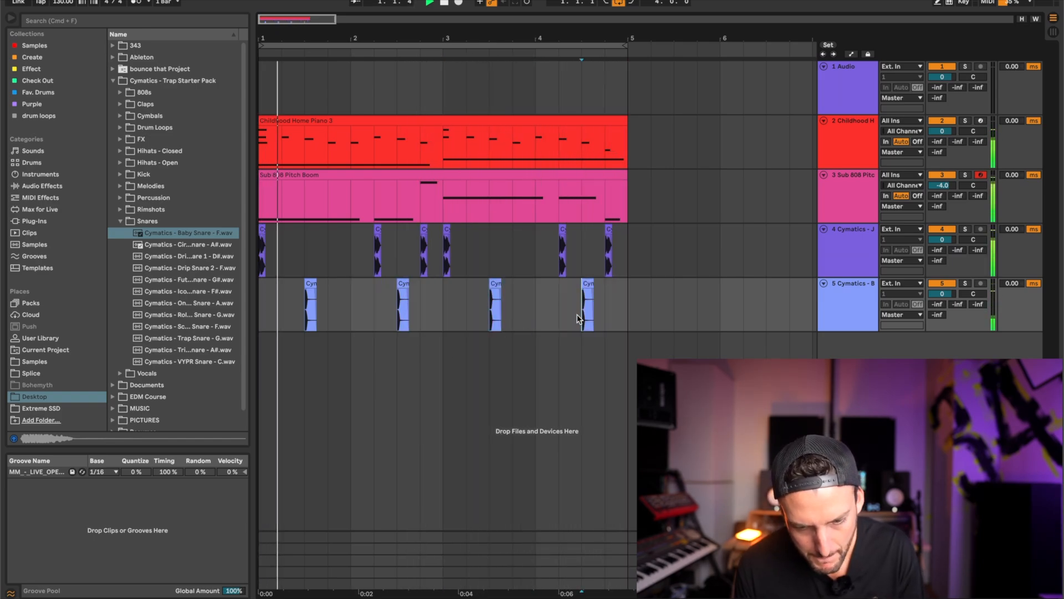
drag(581, 318, 614, 320)
key(super+d)
- Enable Warp on the extra snare clip, lower its gain to -3.72 dB and transpose it to -12 semitones
double_click(621, 313)
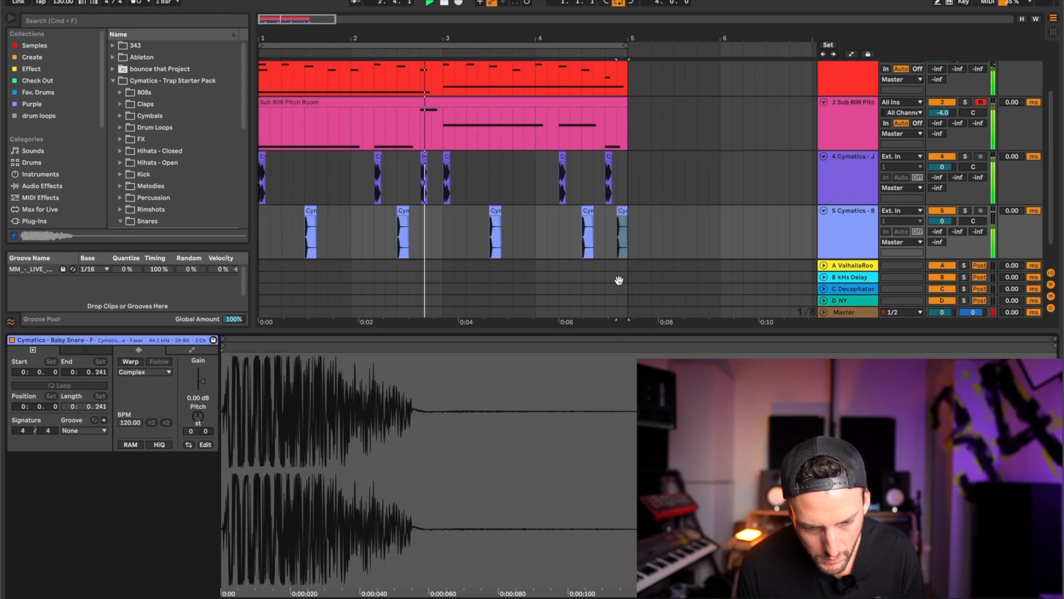
click(130, 361)
drag(199, 382, 197, 416)
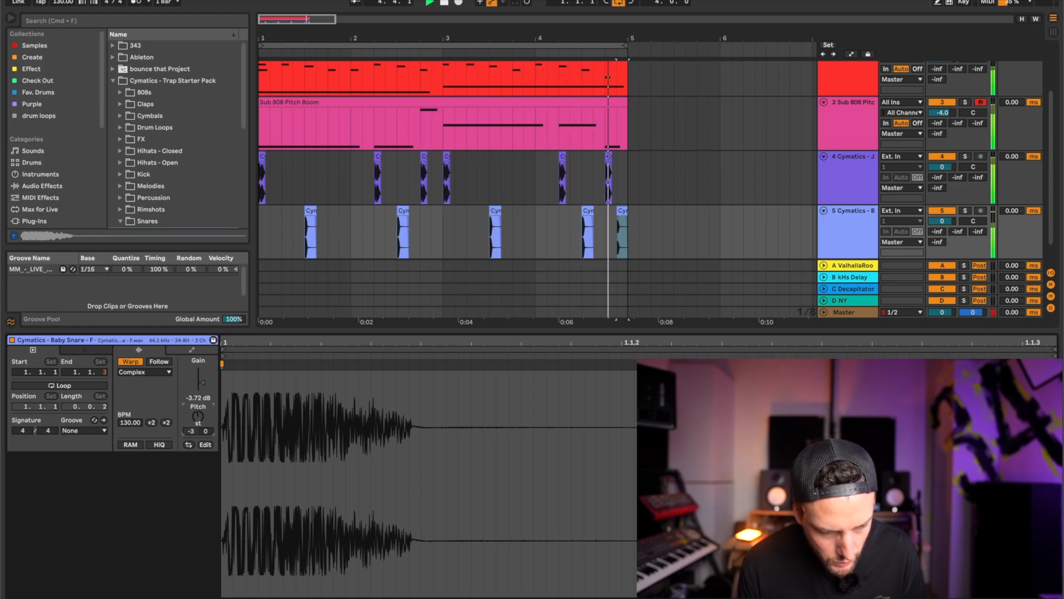
key(super+alt+l)
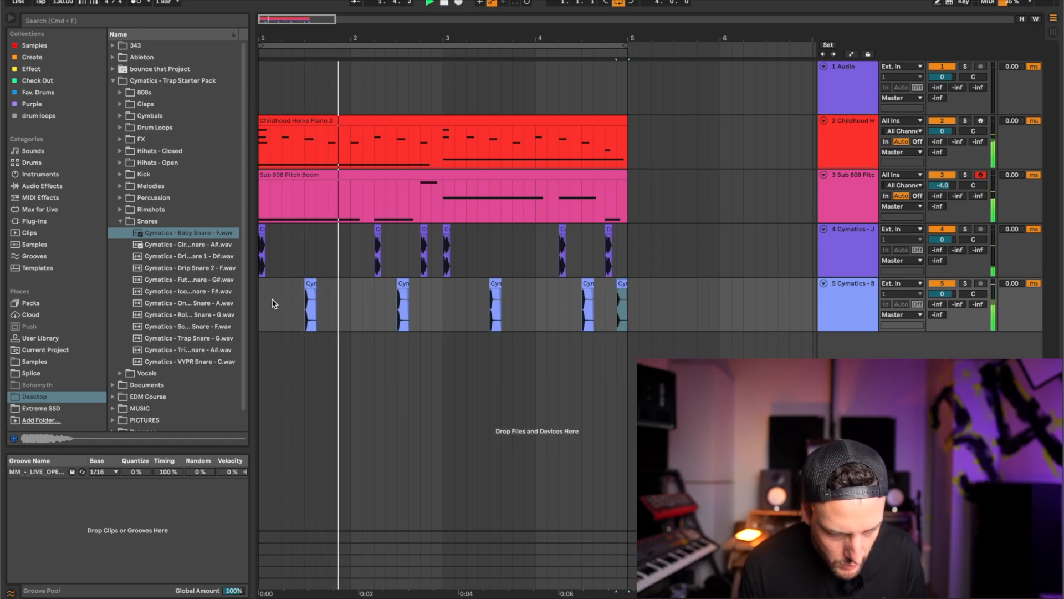
click(258, 301)
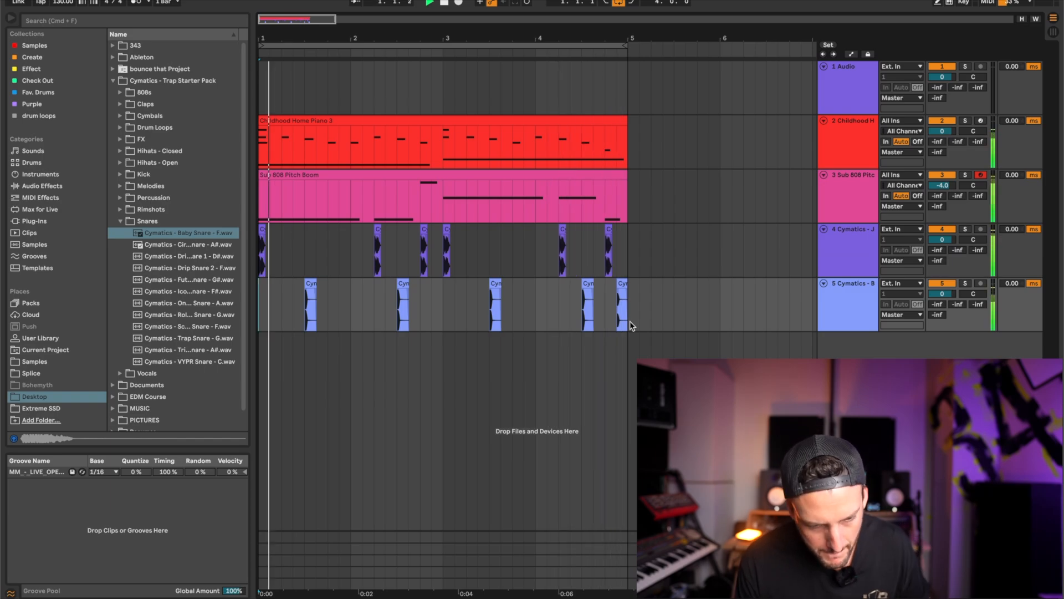
double_click(623, 279)
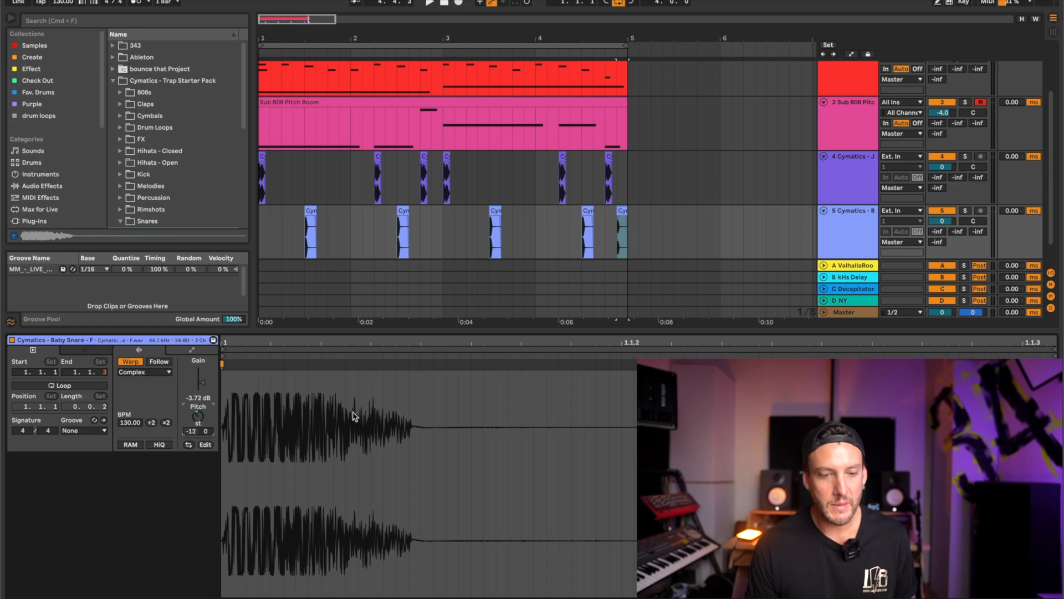
- Try the extra snare slightly late off the grid at the end of bar 4, playing the loop from bar 1
click(621, 211)
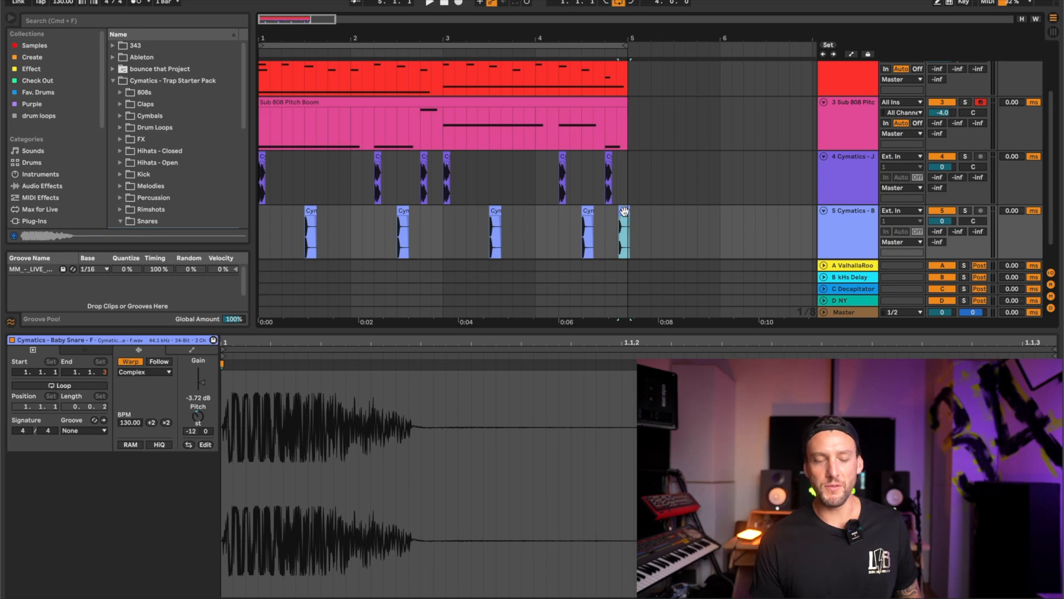
click(262, 228)
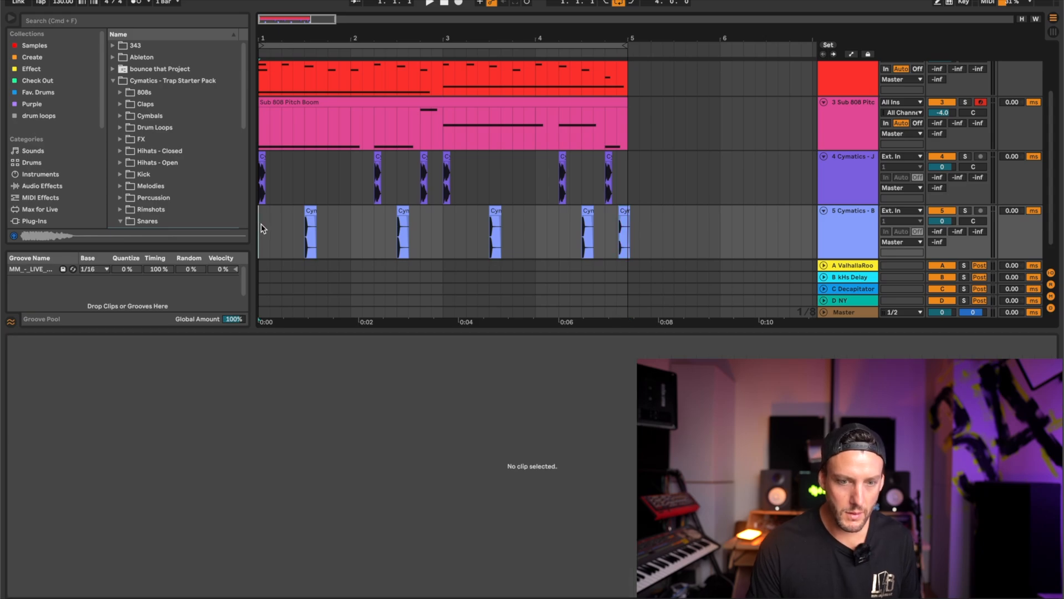
key(space)
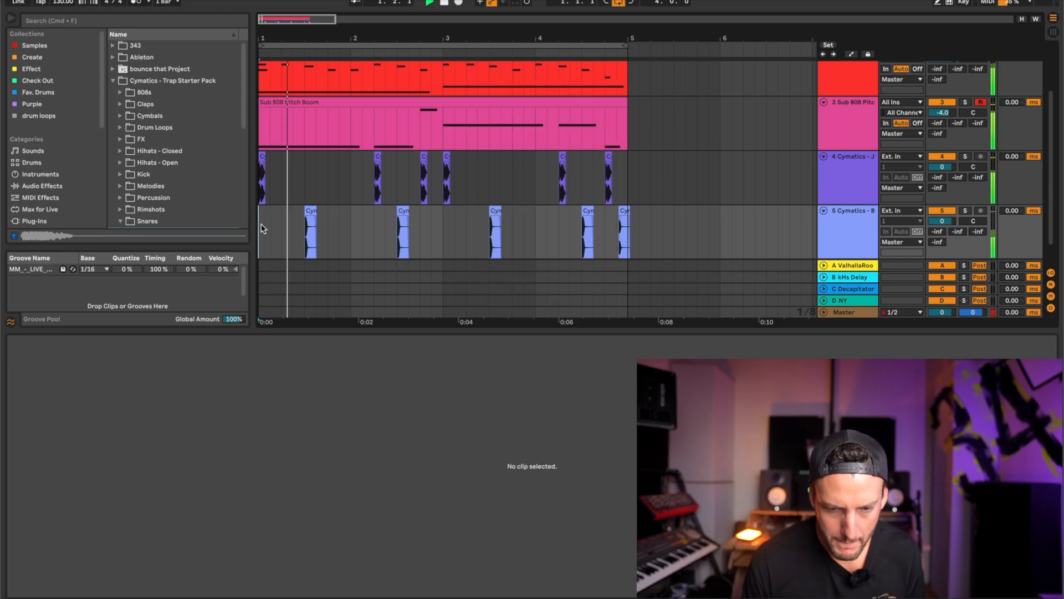
click(624, 212)
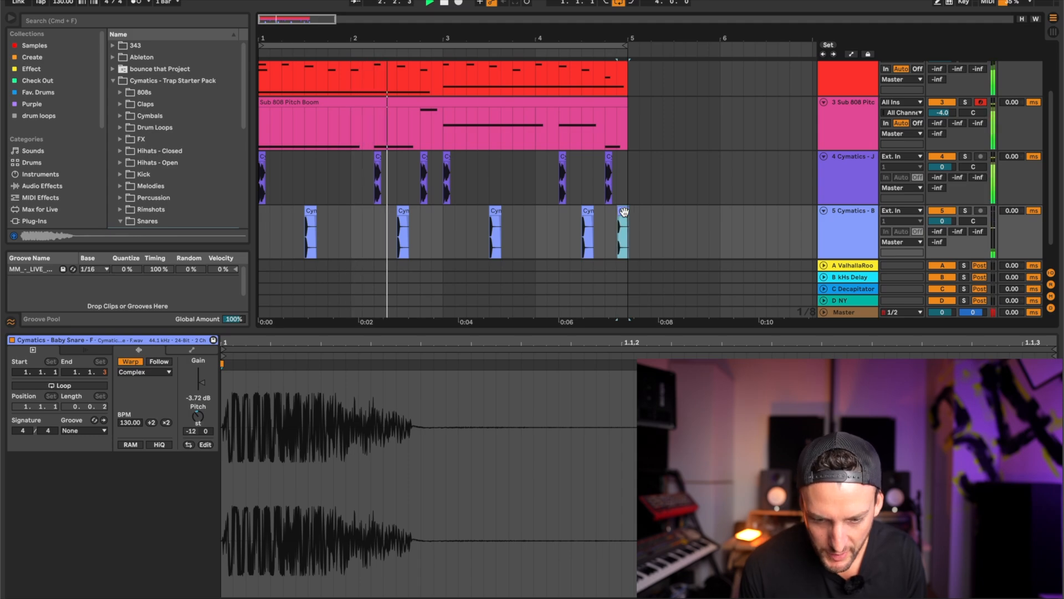
key(super+alt+l)
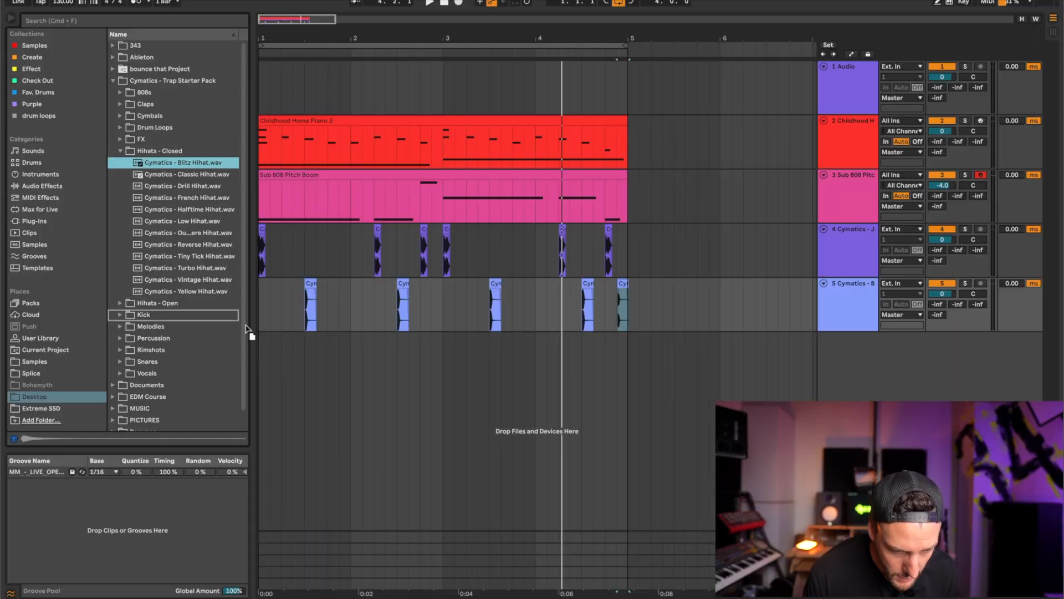
- Place Cymatics - Blitz Hihat.wav at bar 1 on a new audio track and duplicate it onto every beat through bar 4
drag(247, 330, 268, 355)
key(space)
key(super+d)
key(super+d)
key(super+d)
key(super+d)
key(super+d)
key(super+d)
key(super+d)
key(super+d)
key(super+d)
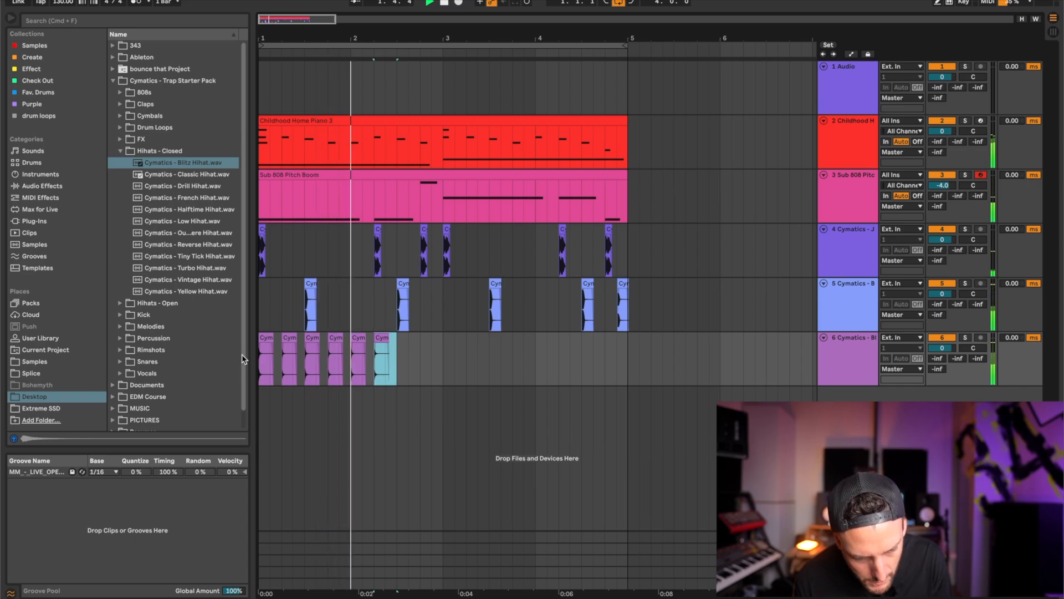
key(super+d)
key(super+d)
key(super+d)
key(super+d)
key(super+d)
key(super+d)
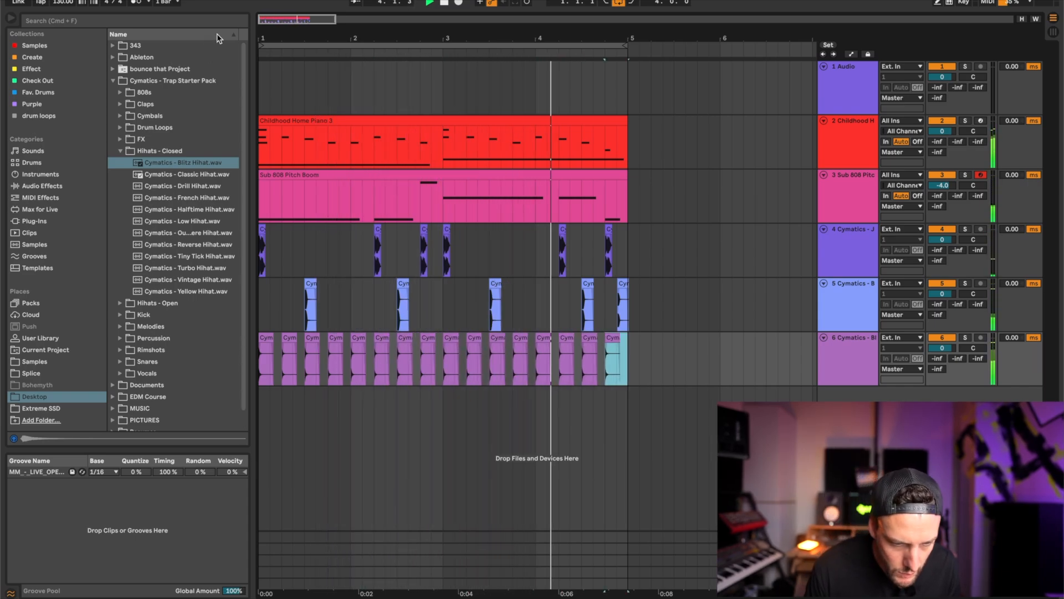
- Subdivide the hi-hat on beat 1 of bar 2 into three evenly spaced triplet hits
drag(250, 91, 191, 80)
drag(221, 23, 233, 71)
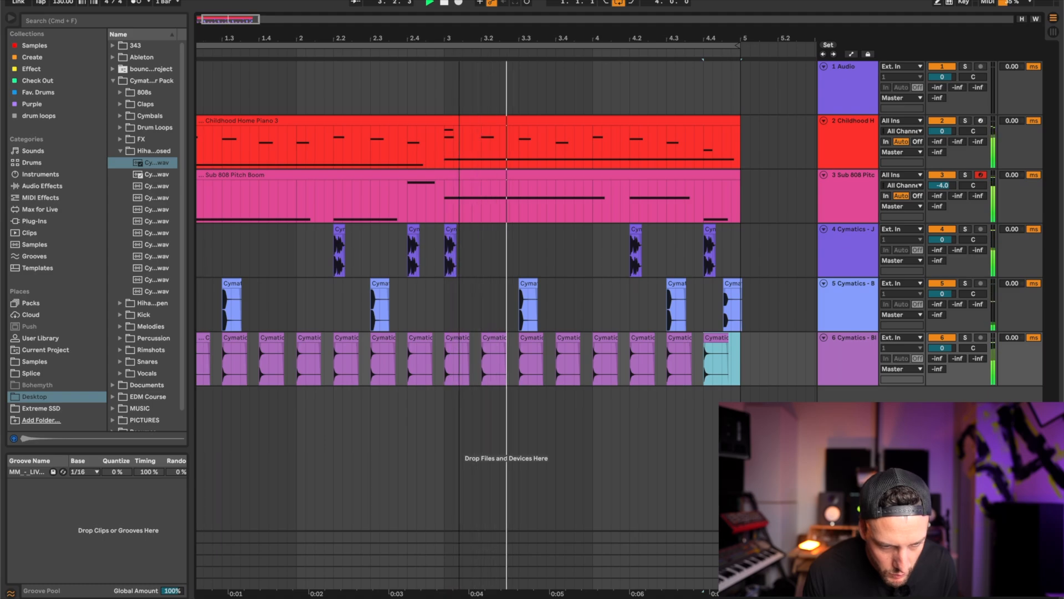
drag(225, 20, 226, 54)
scroll(252, 255, right, 2)
scroll(252, 255, left, 4)
click(238, 310)
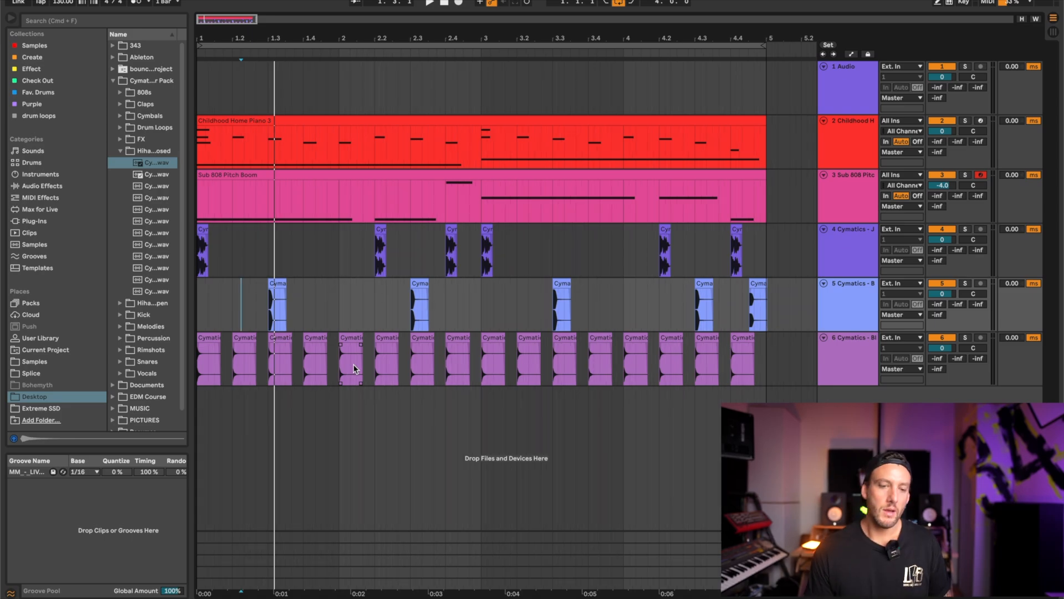
drag(340, 363, 349, 369)
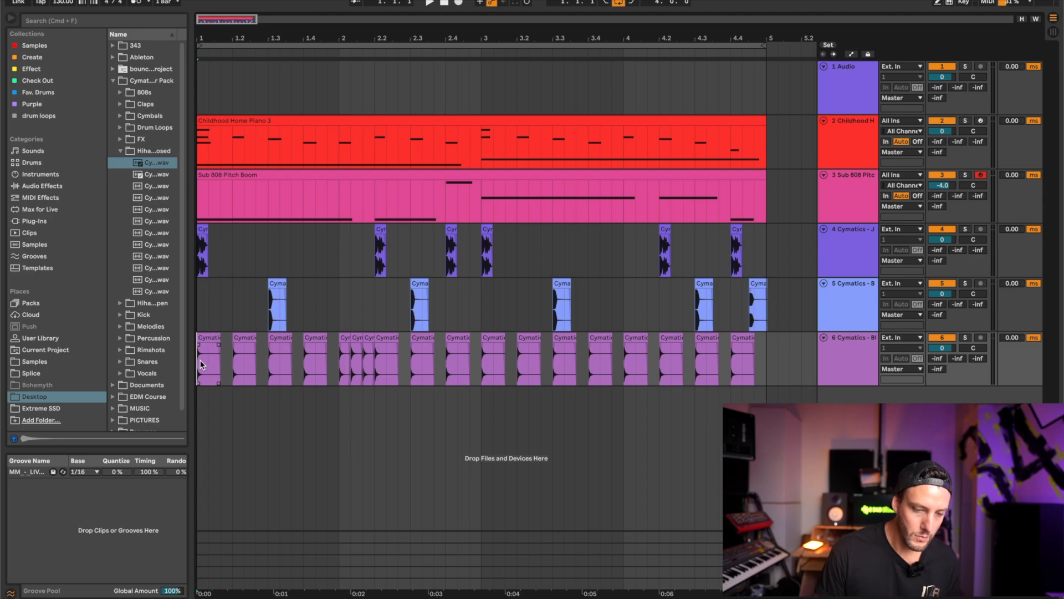
- Fill beat 4 of bar 2 with a six-hit hi-hat roll and add a second triplet hit on beat 3 of bar 3
key(space)
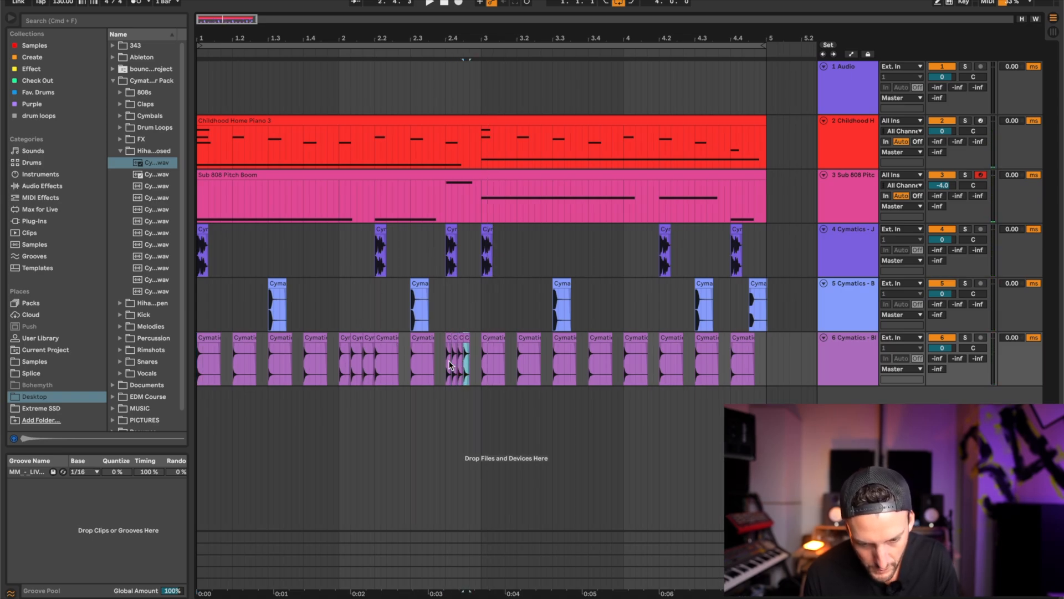
click(340, 359)
key(space)
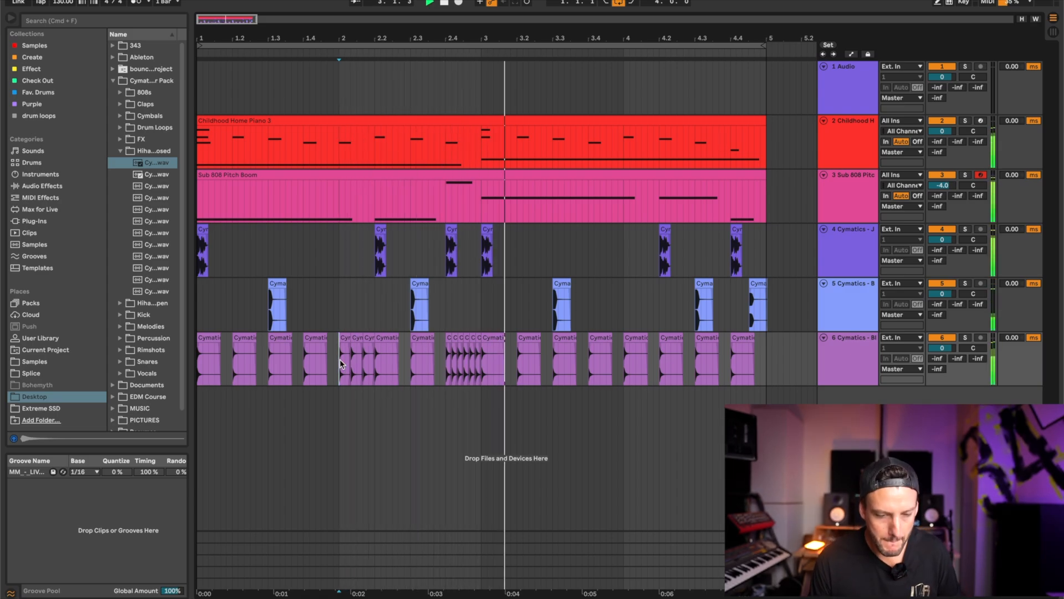
click(553, 355)
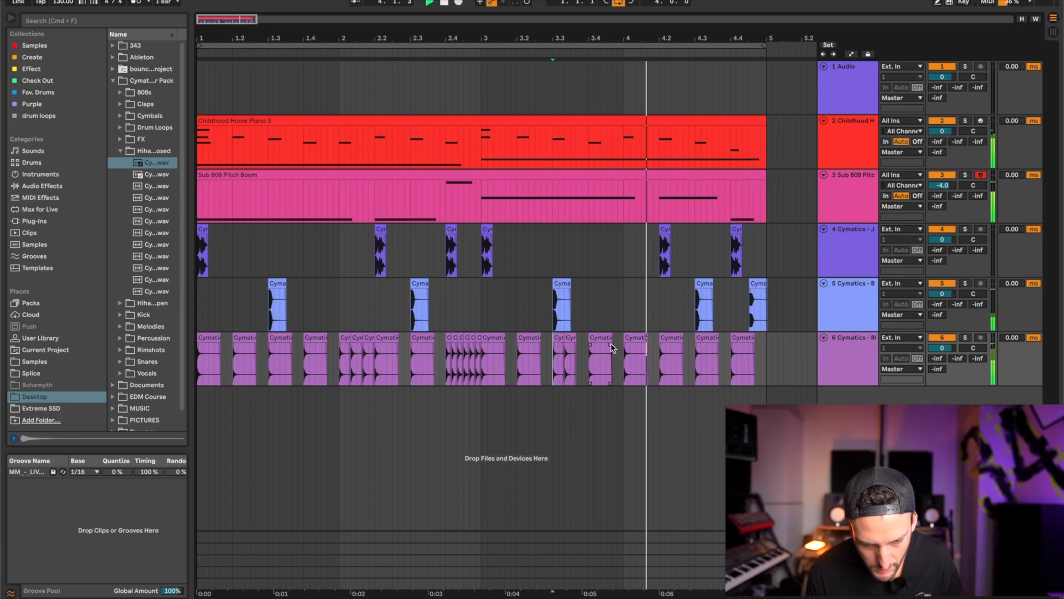
- Make a consolidated hi-hat roll clip on beat 2 of bar 4, halve its BPM to 65.00 and duplicate it to fill the beat
key(space)
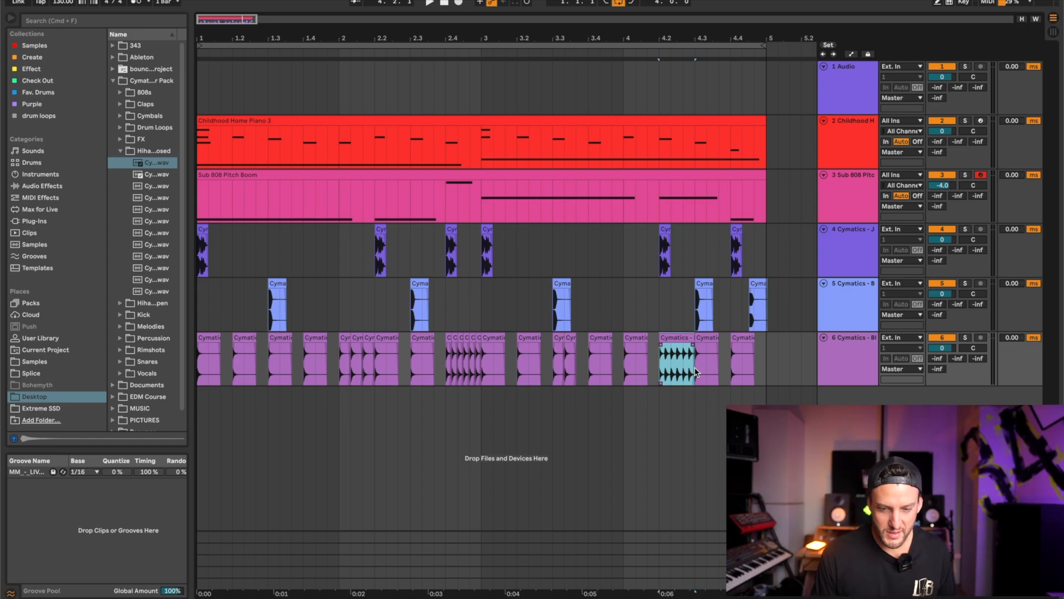
double_click(672, 337)
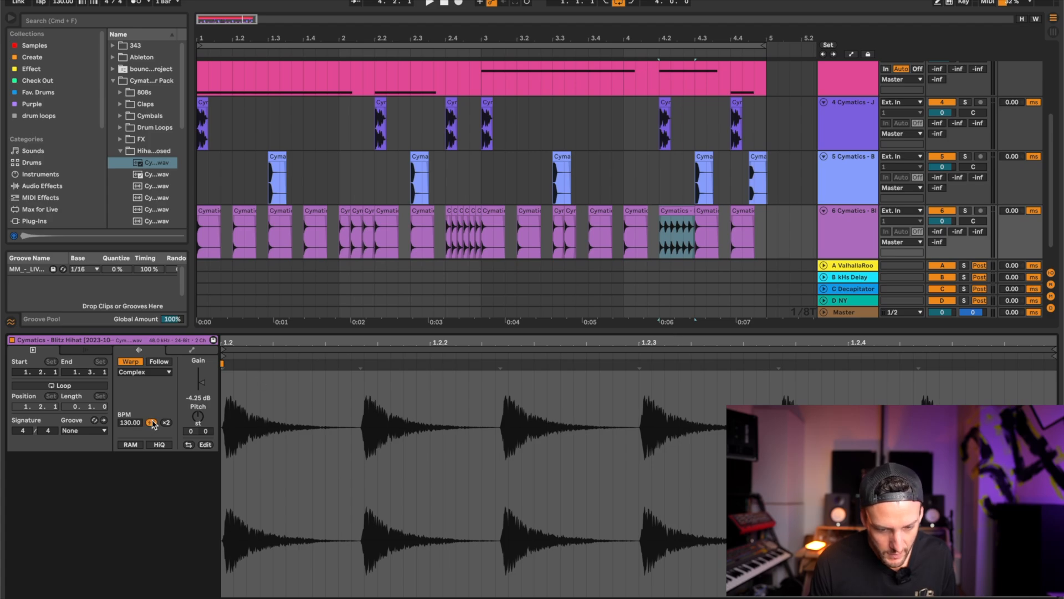
click(654, 250)
click(664, 248)
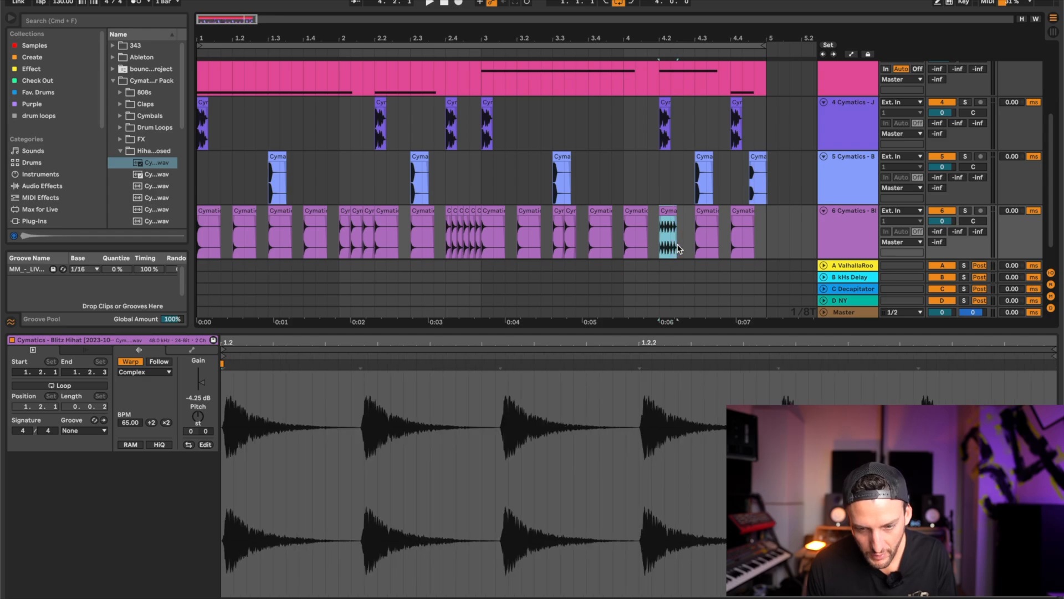
key(ctrl+d)
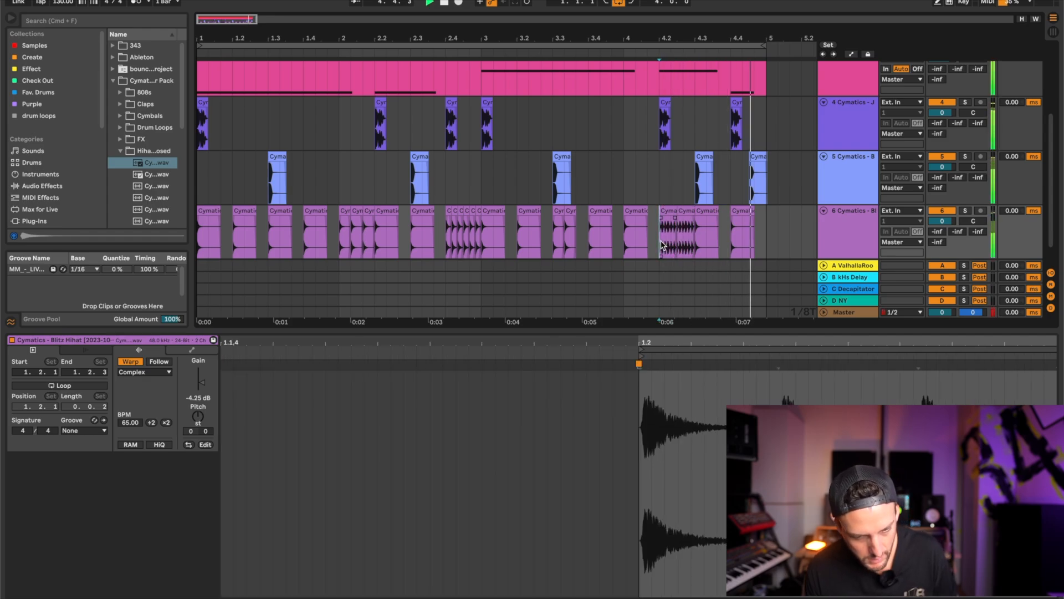
key(super+alt+l)
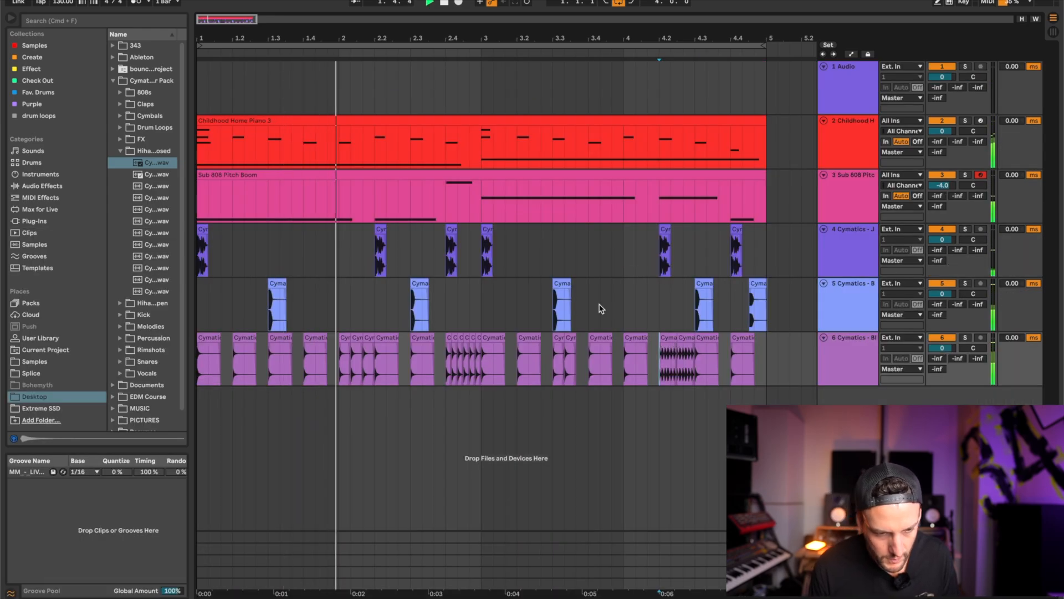
- Collapse the Hihats - Closed folder, expand Hihats - Open and audition its first sample
drag(191, 304, 231, 312)
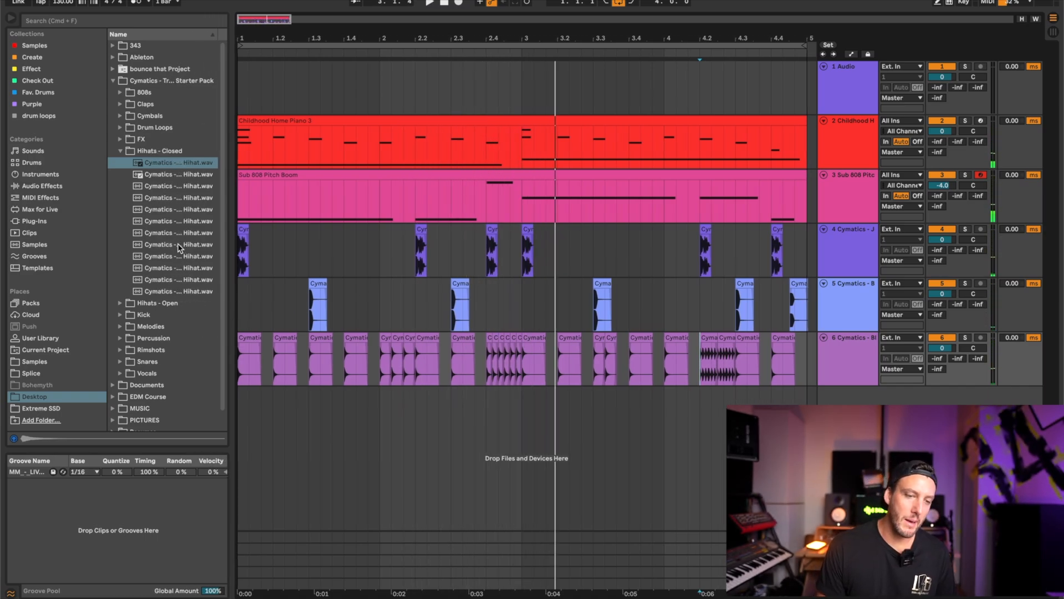
click(121, 151)
key(Down)
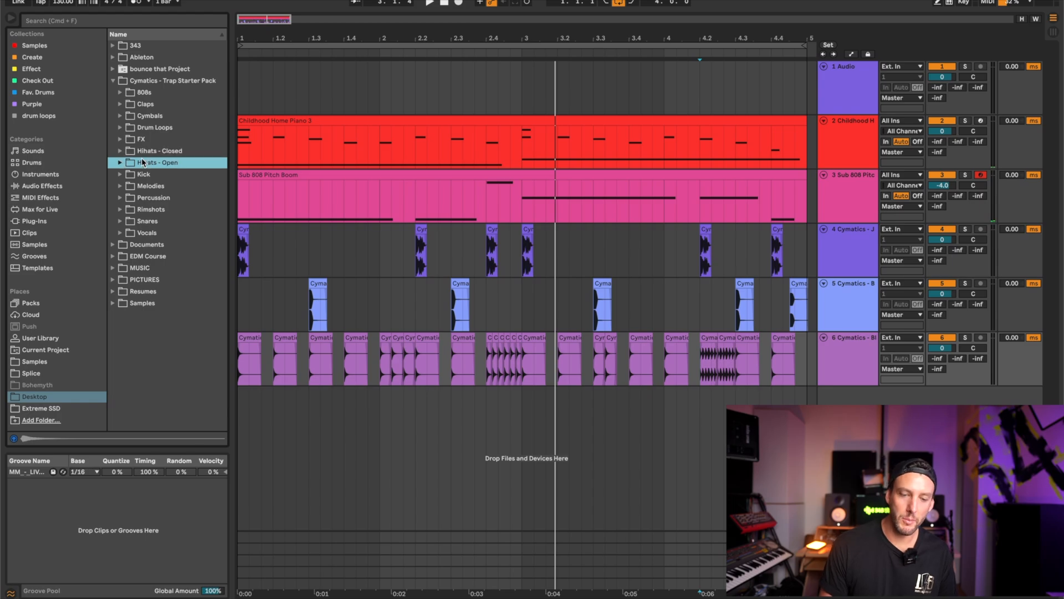
key(Right)
key(Down)
key(space)
- Place the Barred Open Hihat on the off-beat after beat 2 of bar 1 on a new track and duplicate bars 1–2 into bars 3–4
drag(153, 177, 287, 403)
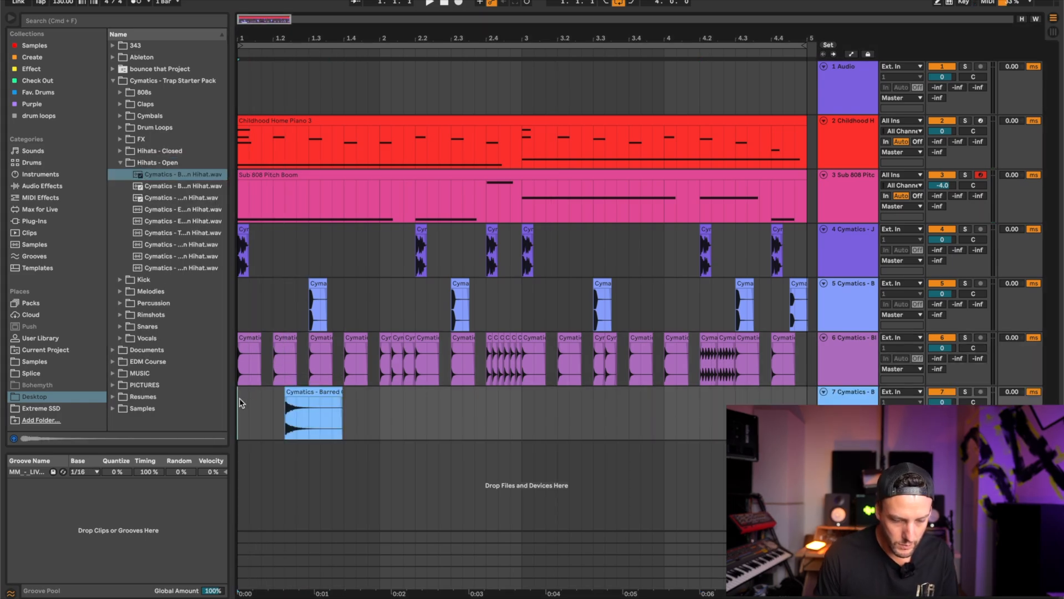
drag(297, 393, 304, 392)
click(240, 404)
key(space)
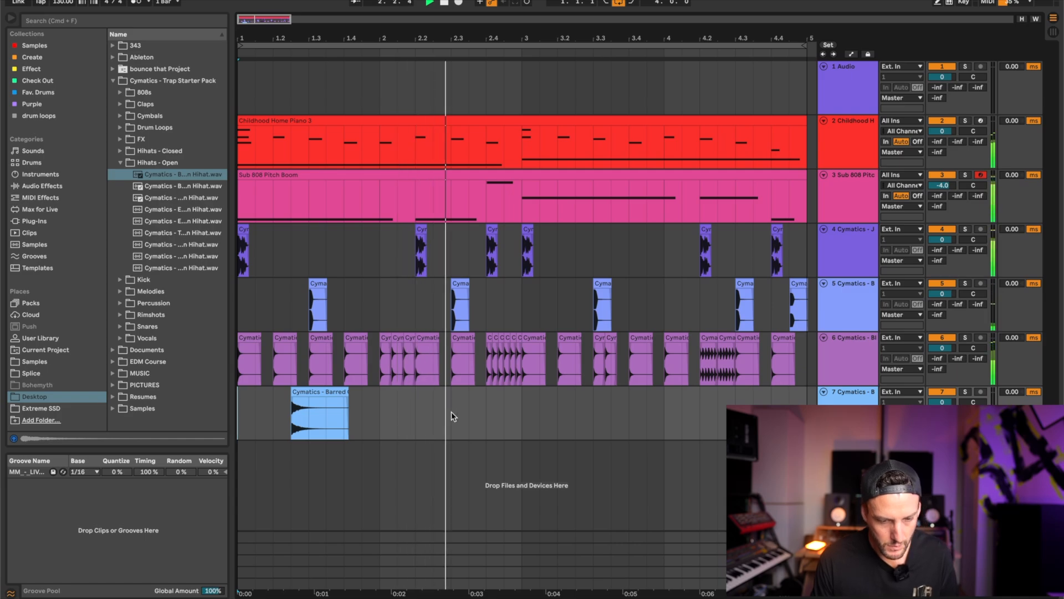
drag(524, 421, 239, 415)
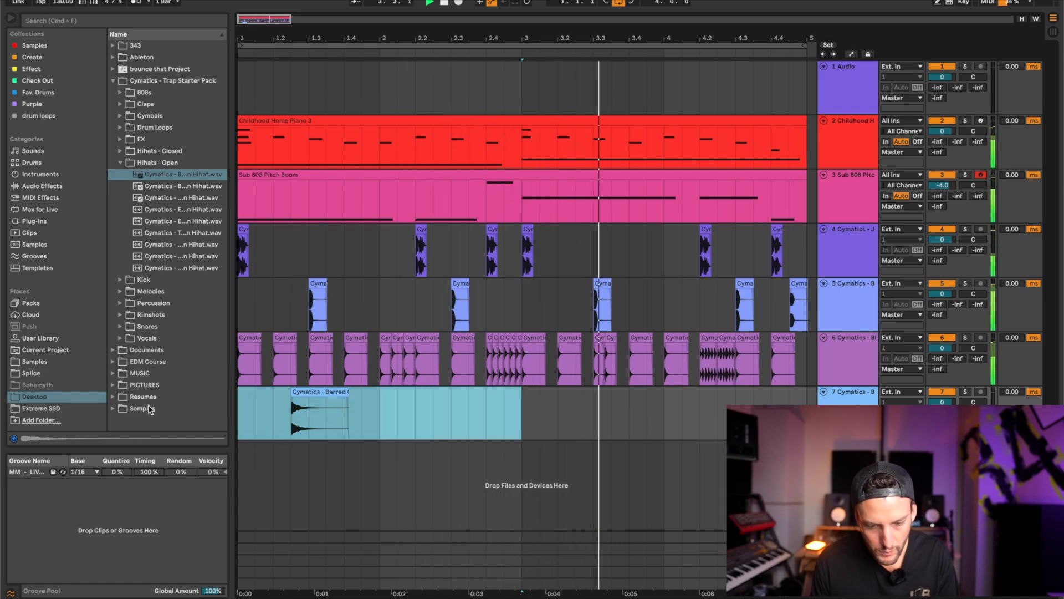
key(ctrl+d)
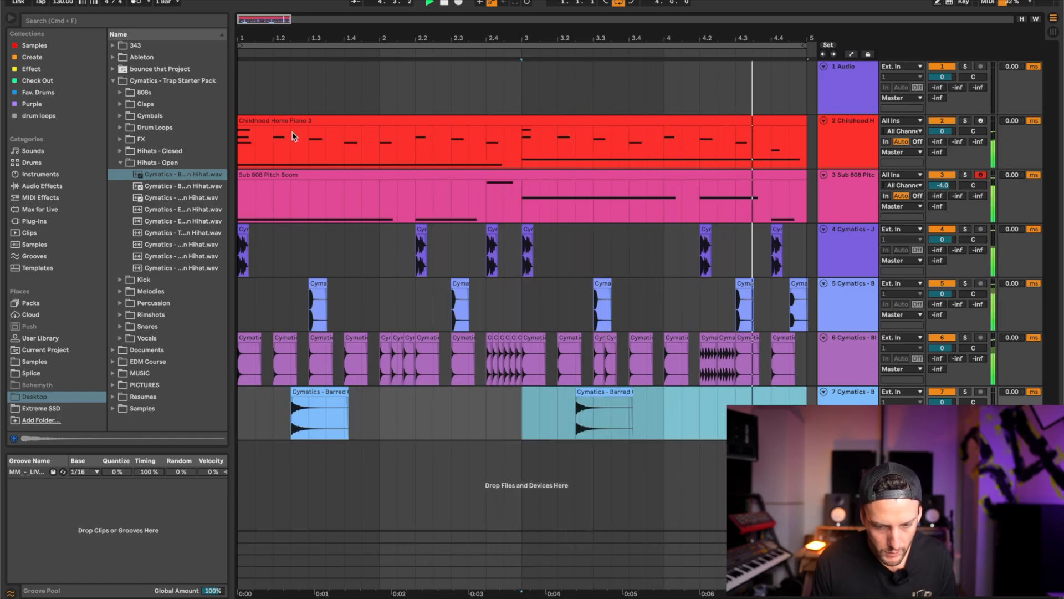
- Copy the open hi-hat to beat 2 of bar 2, set its gain to -1.68 dB and transpose it +3 semitones
drag(377, 414, 218, 410)
key(super+d)
click(438, 400)
drag(445, 394, 436, 399)
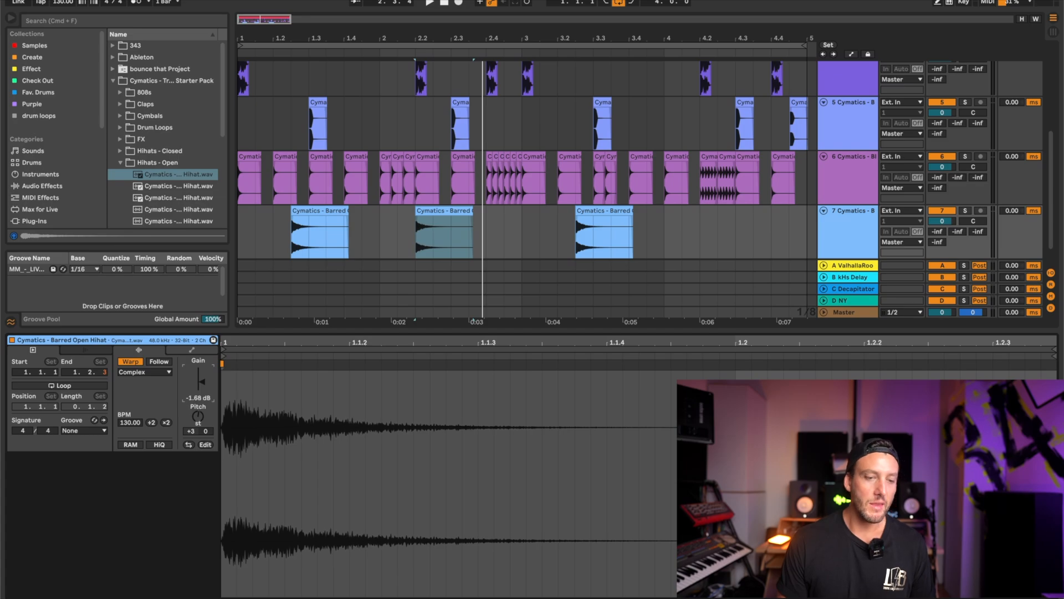
key(super+alt+l)
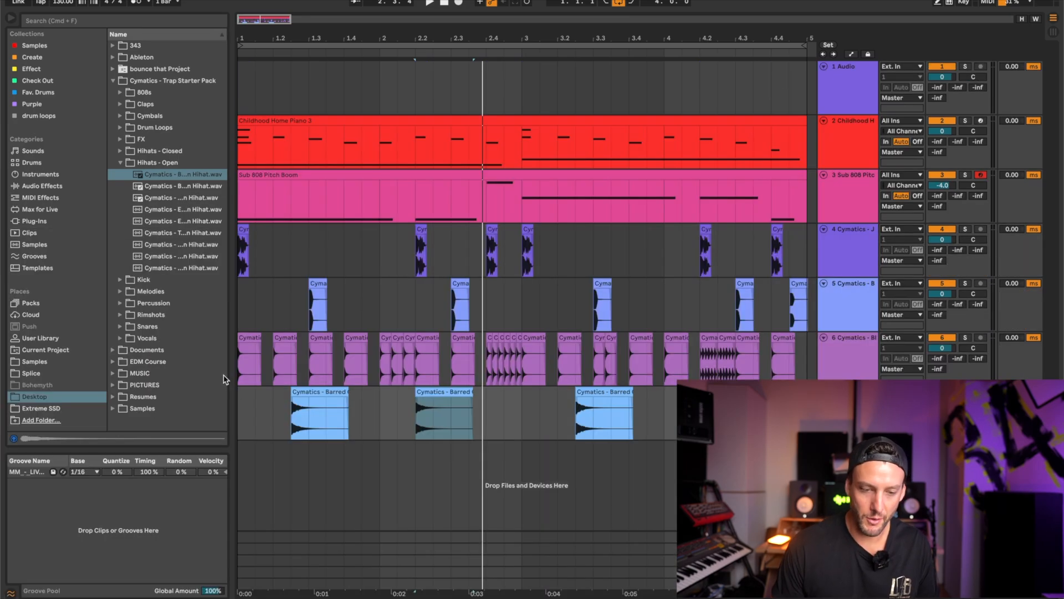
- Play the loop and duplicate bars 1–2 of the open hi-hat track into bars 3–4
key(space)
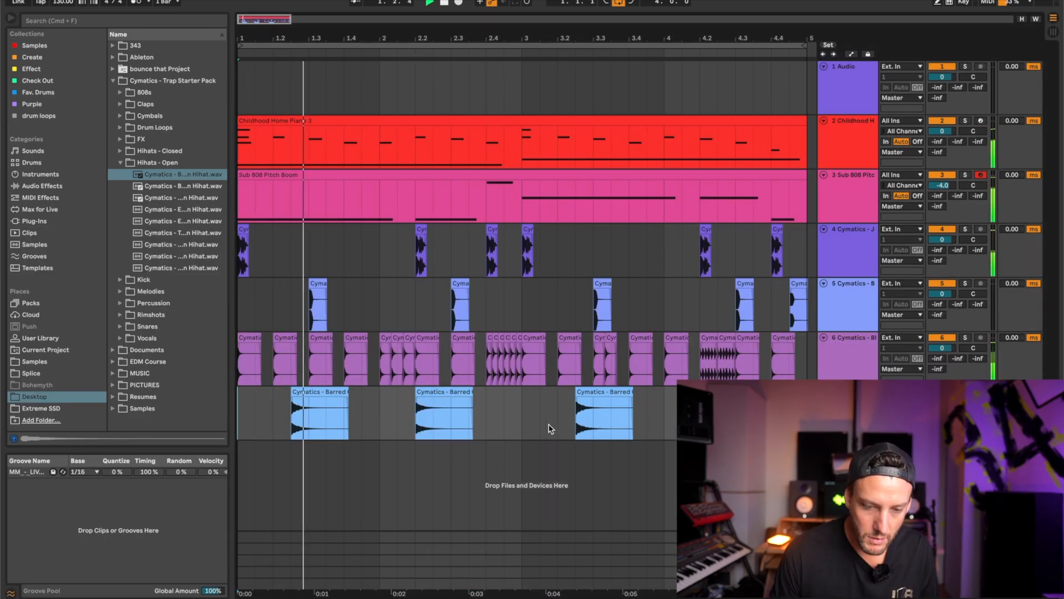
drag(525, 418, 123, 418)
key(super+d)
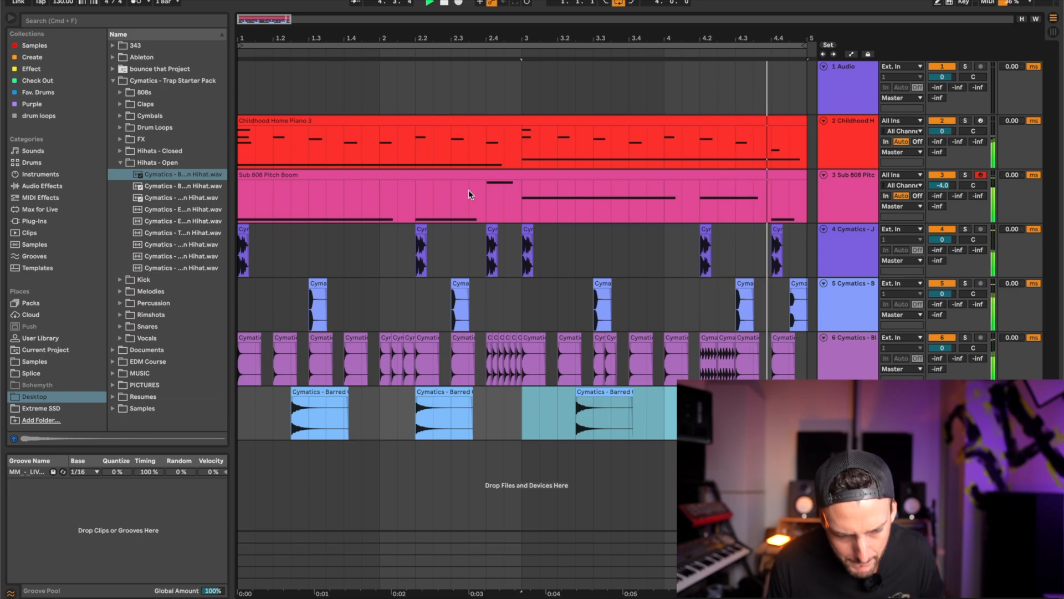
click(242, 418)
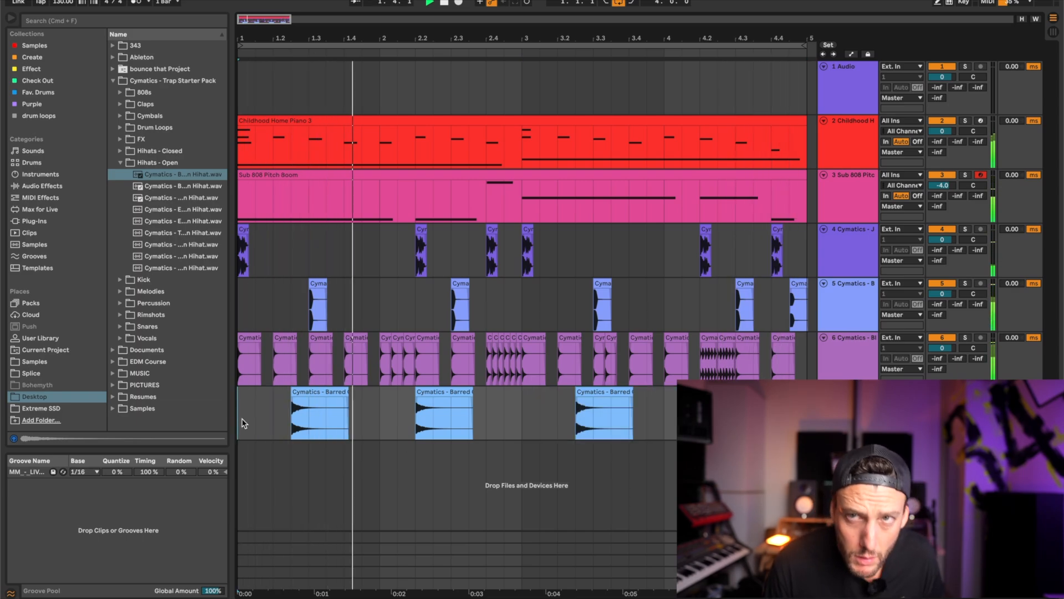
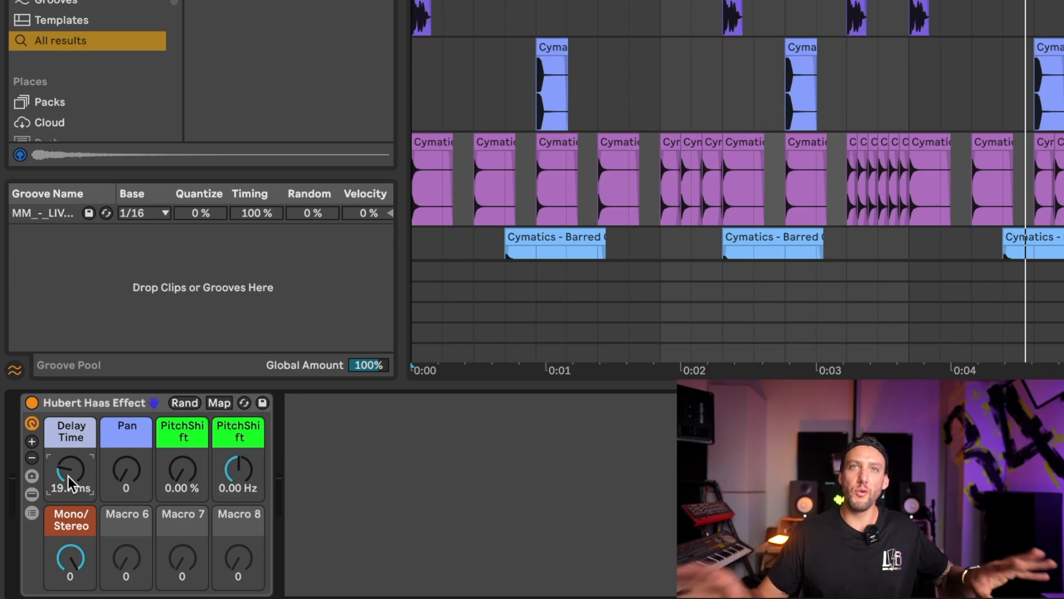
- Set the Hubert Haas Effect's Delay Time to 12.8 ms and add a Shifter after it on the closed hi-hat track
key(space)
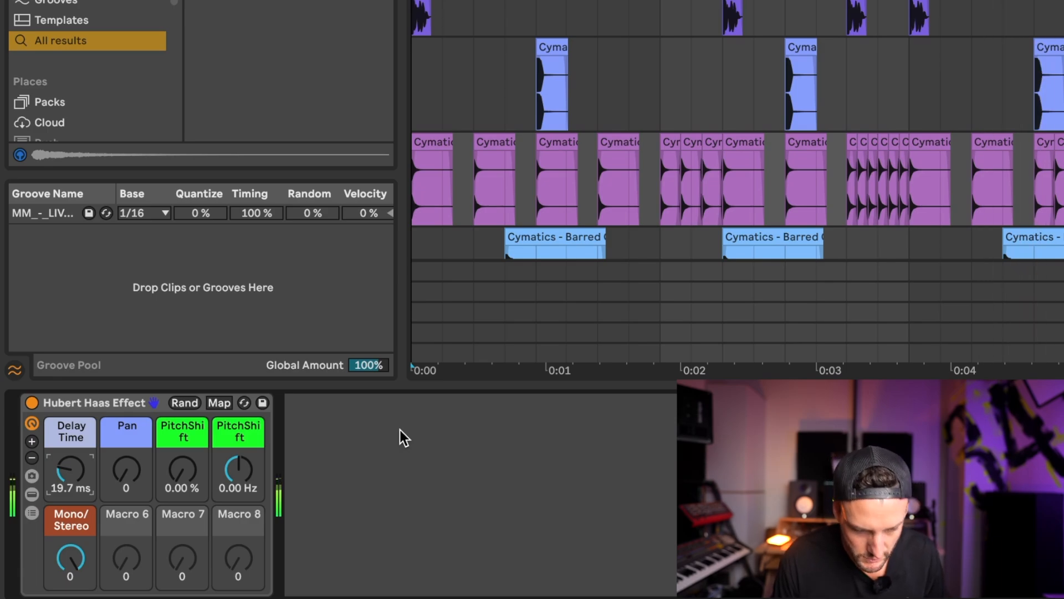
drag(77, 469, 68, 470)
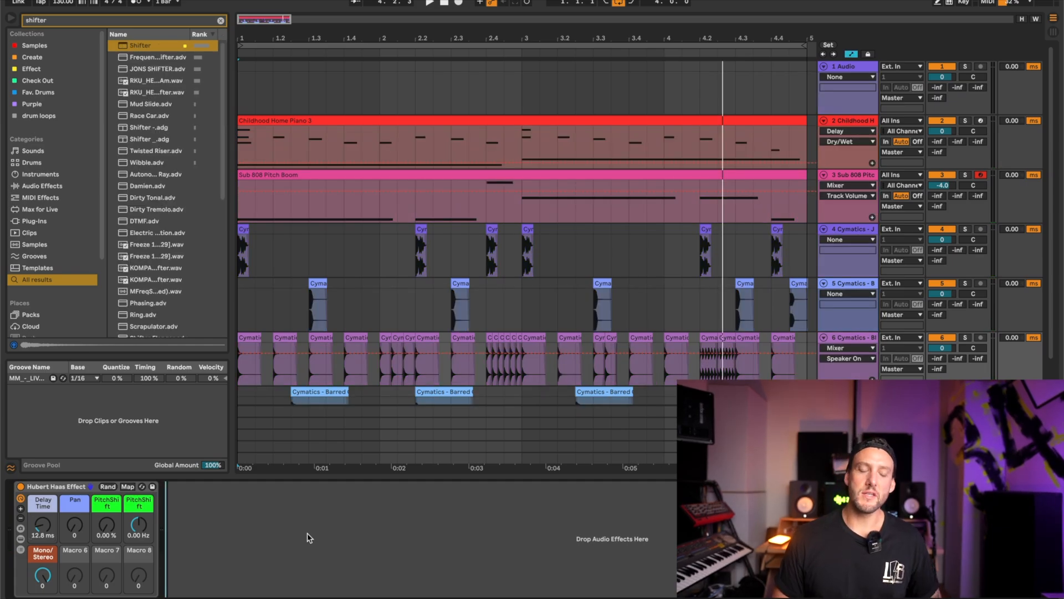
key(super+f)
text(shifter)
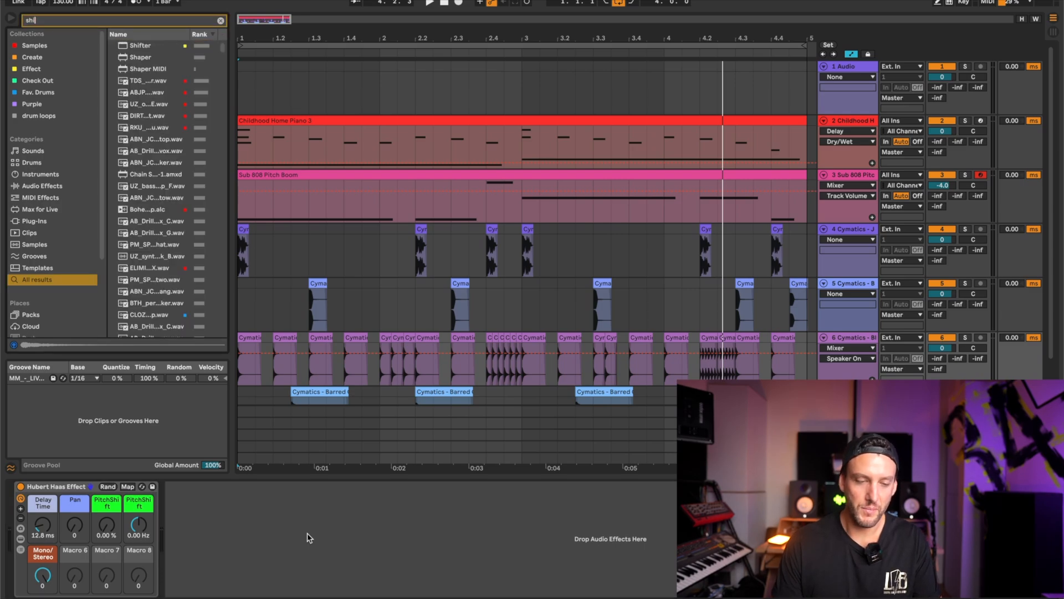
key(Down)
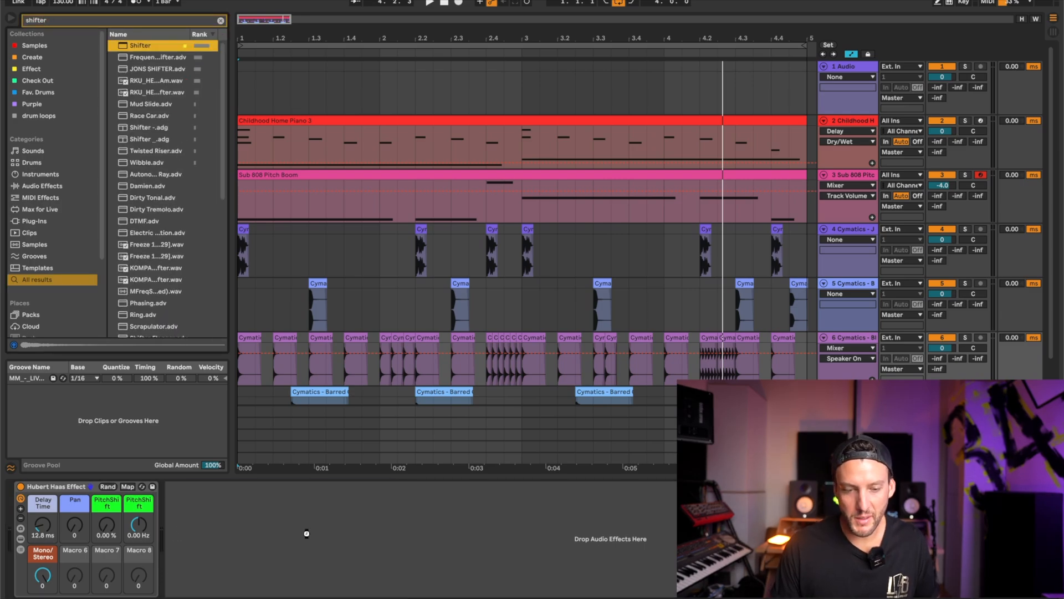
key(Return)
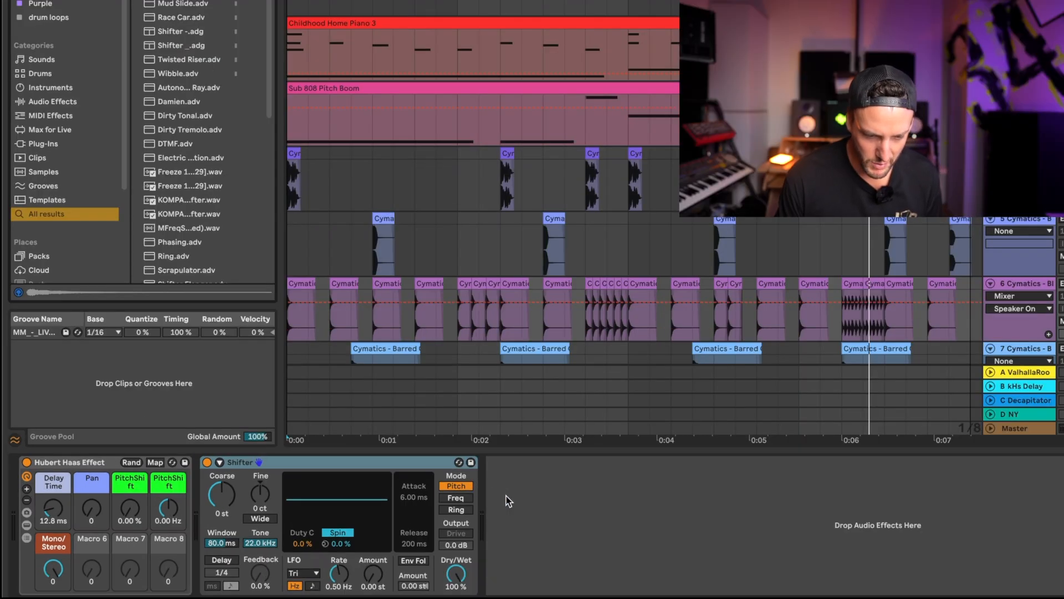
- Automate the Shifter's coarse pitch: 0 st at bar 2, a dip at 2.2, -3 st at 2.4, 9 st at bar 3 and straight back to -3 st
right_click(224, 493)
click(258, 504)
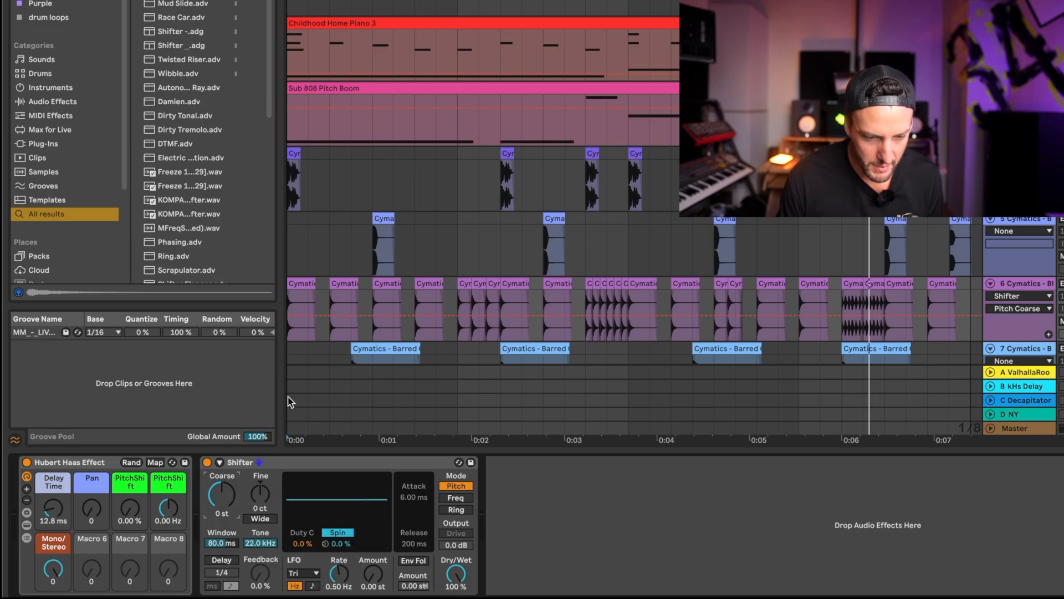
click(456, 315)
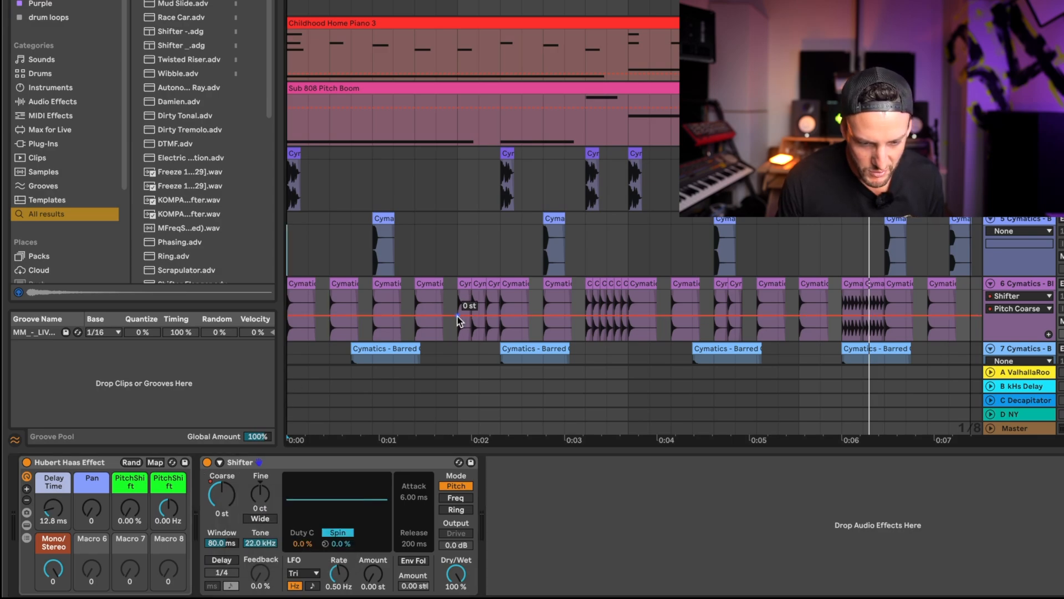
click(501, 324)
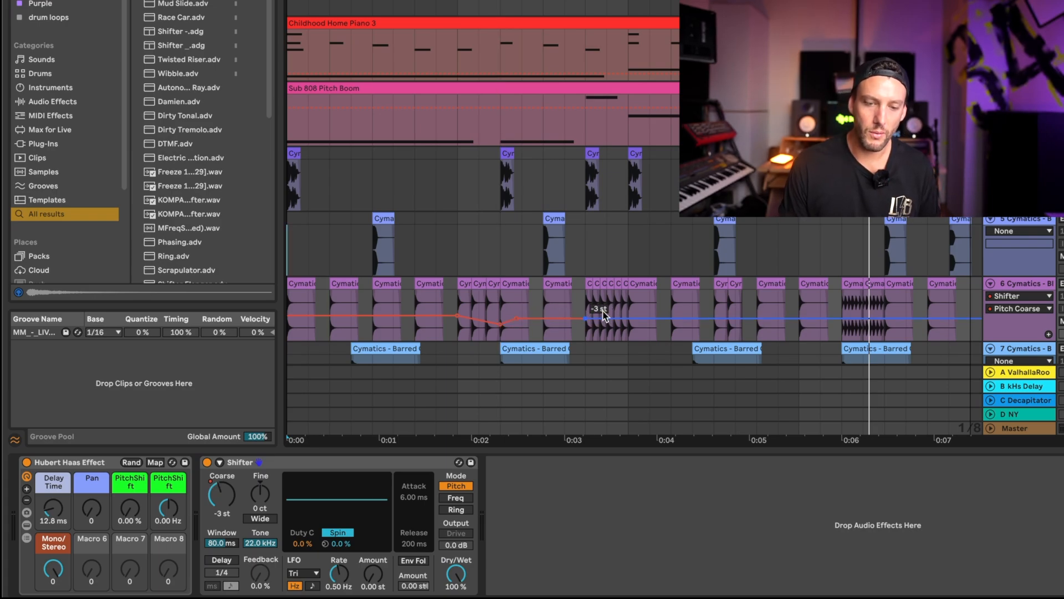
click(629, 306)
key(space)
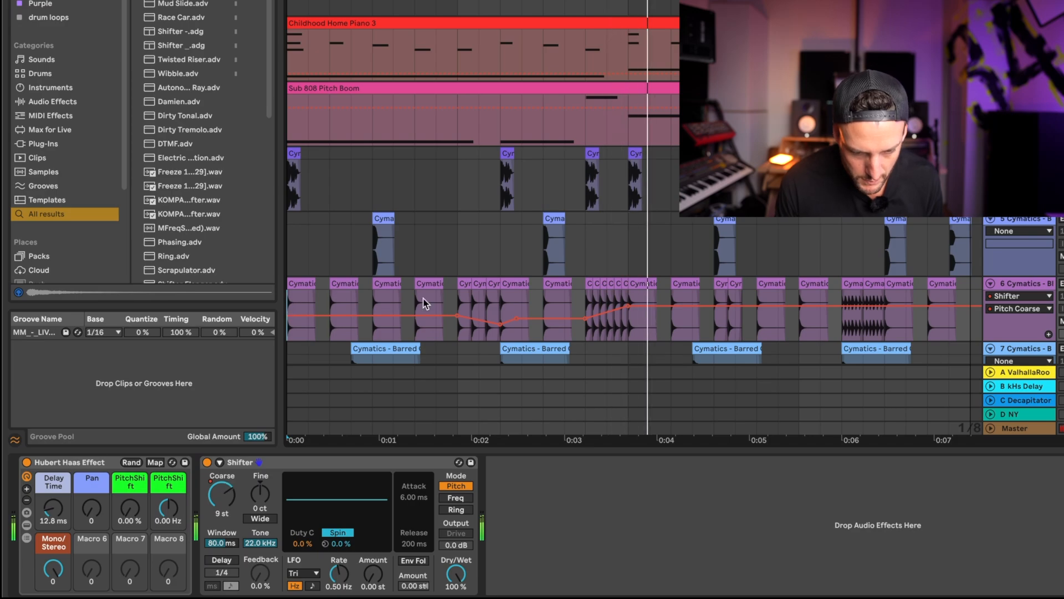
double_click(629, 318)
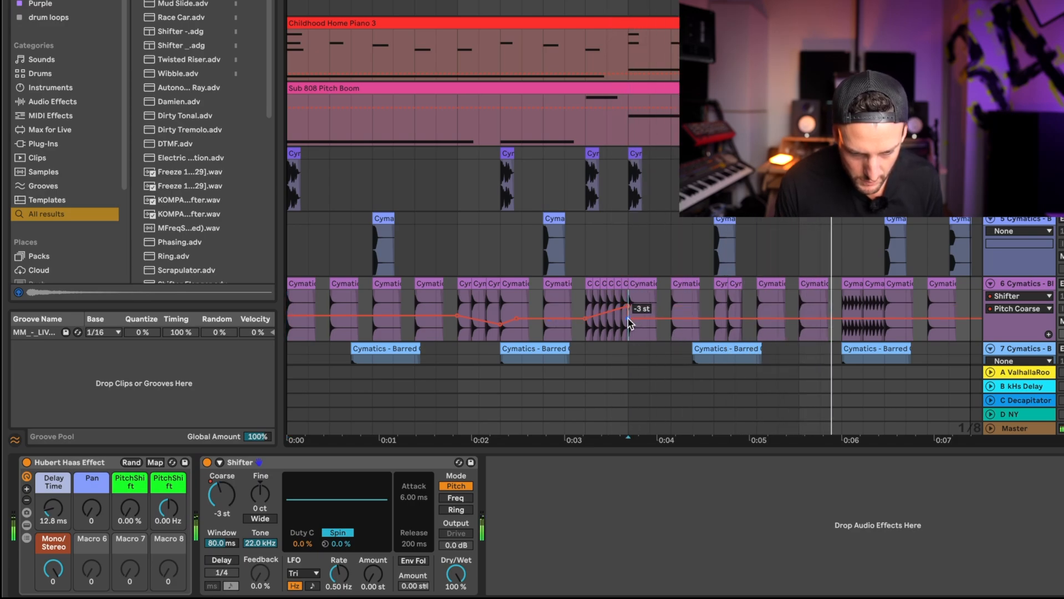
right_click(629, 319)
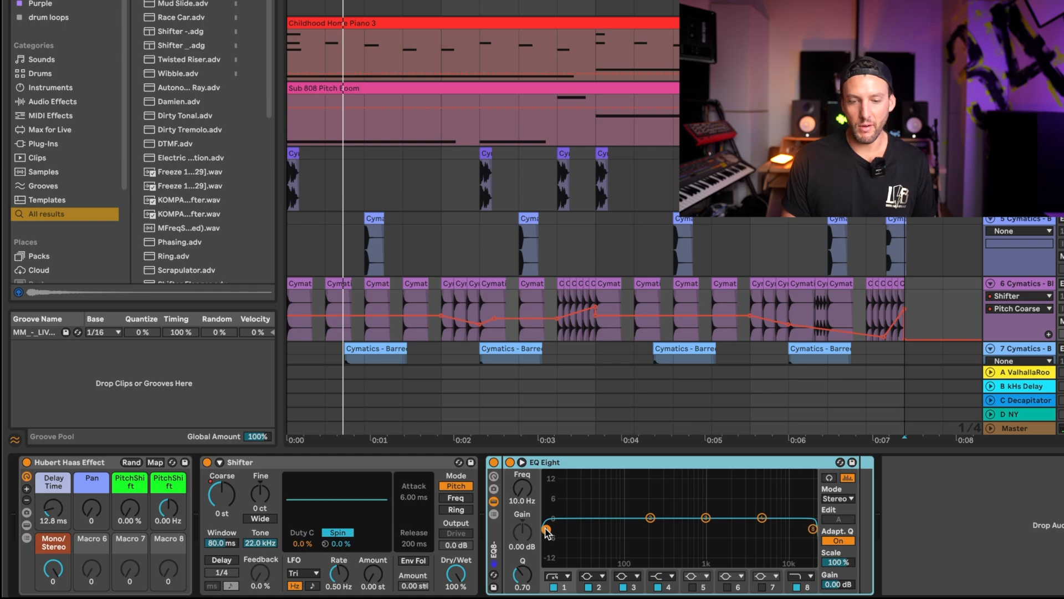
- Set EQ Eight's low-cut band to about 774 Hz on the closed hi-hat track and play the loop from the start
drag(547, 529, 700, 534)
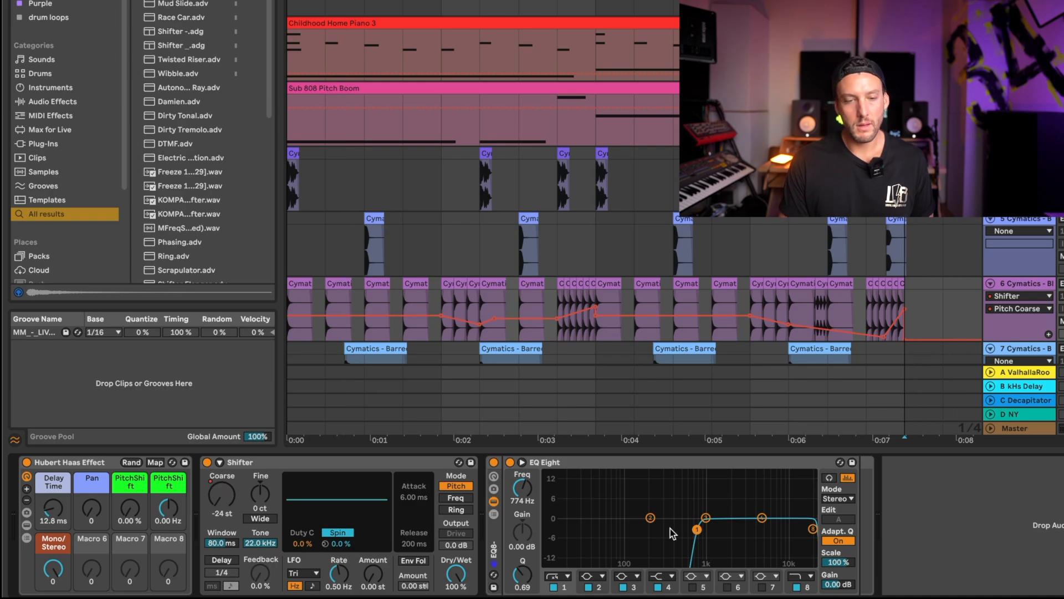
click(295, 238)
key(space)
- Raise the lowest Shifter pitch breakpoint before the final hi-hat roll in bar 4 to -12 st and hide the automation
scroll(343, 237, down, 3)
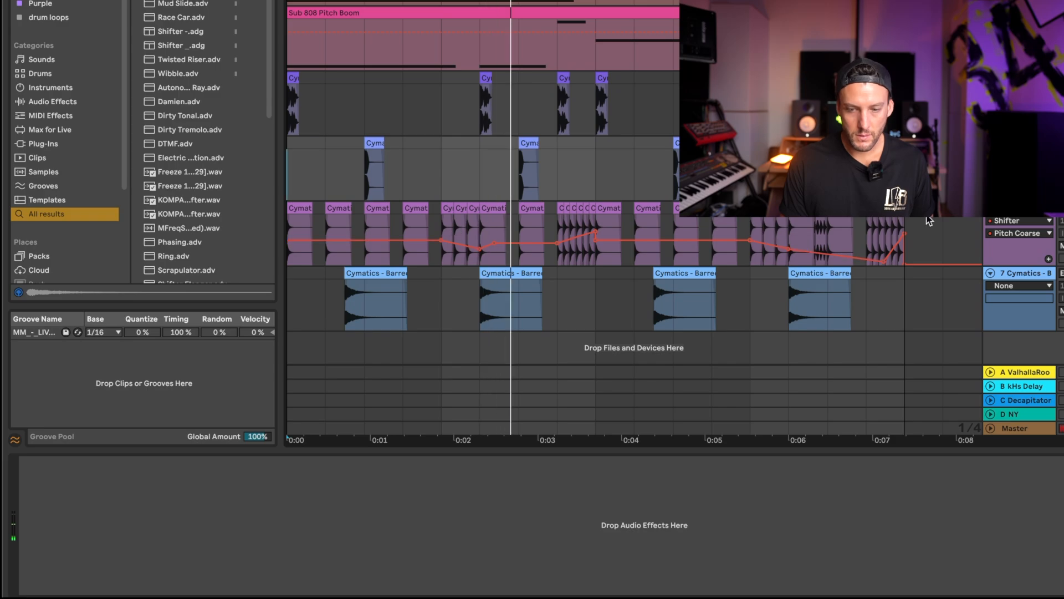
click(1019, 208)
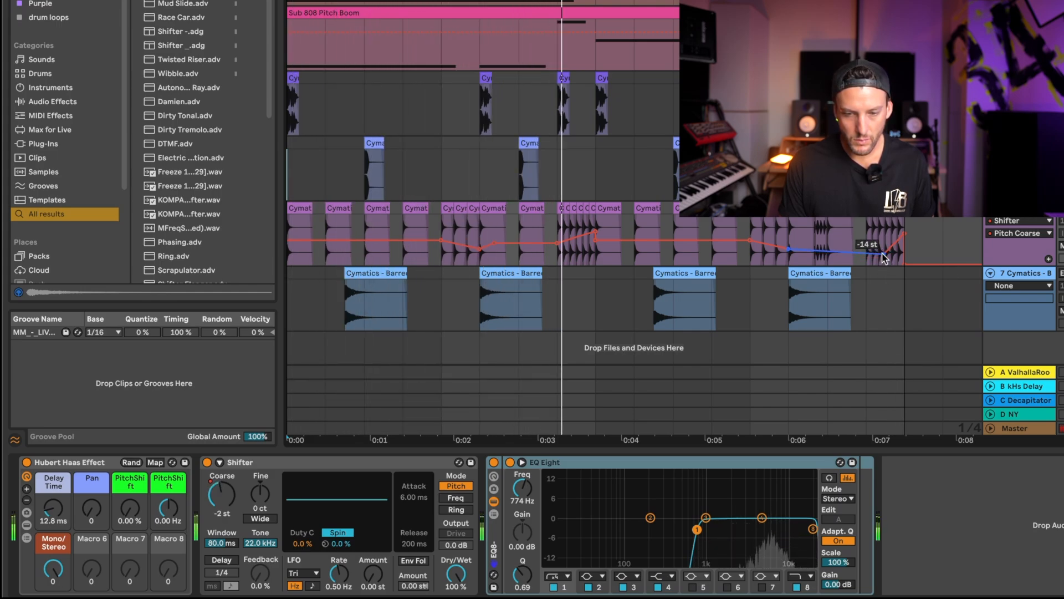
drag(904, 235, 884, 251)
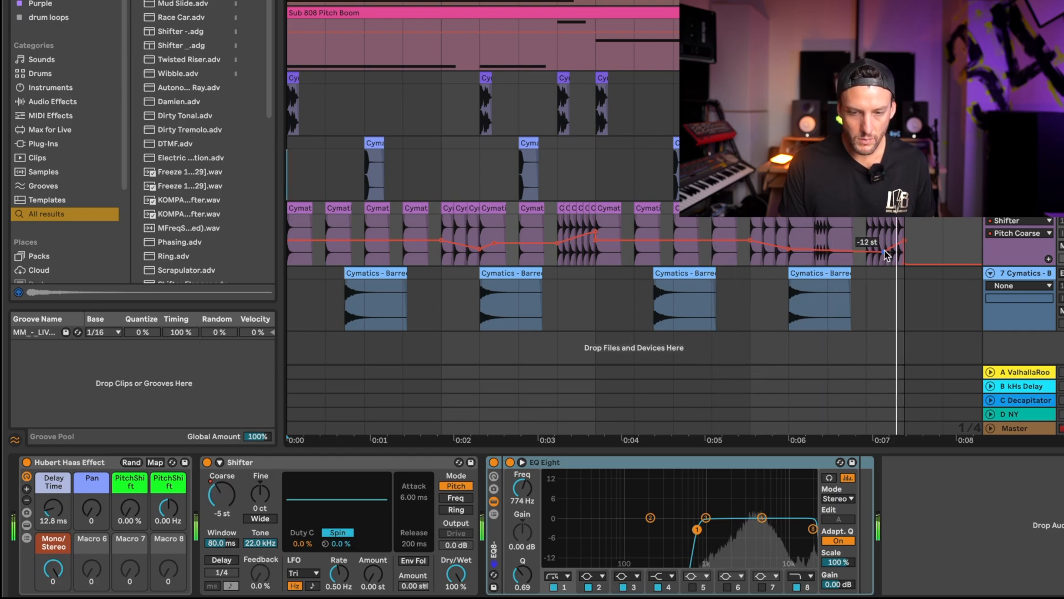
key(a)
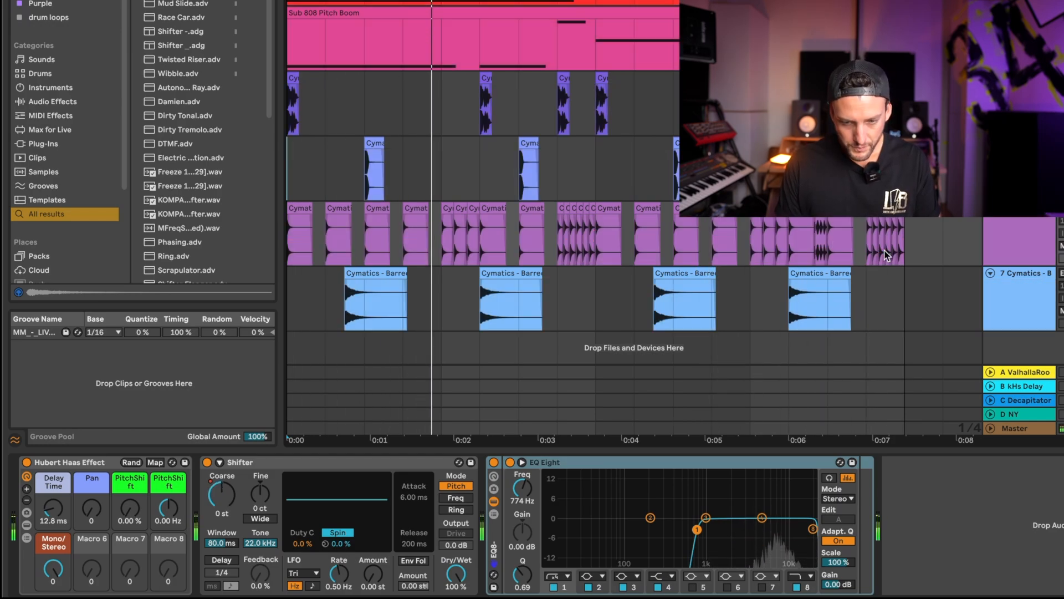
- Consolidate all closed hi-hat clips across bars 1–4 into a single clip
drag(903, 245, 378, 195)
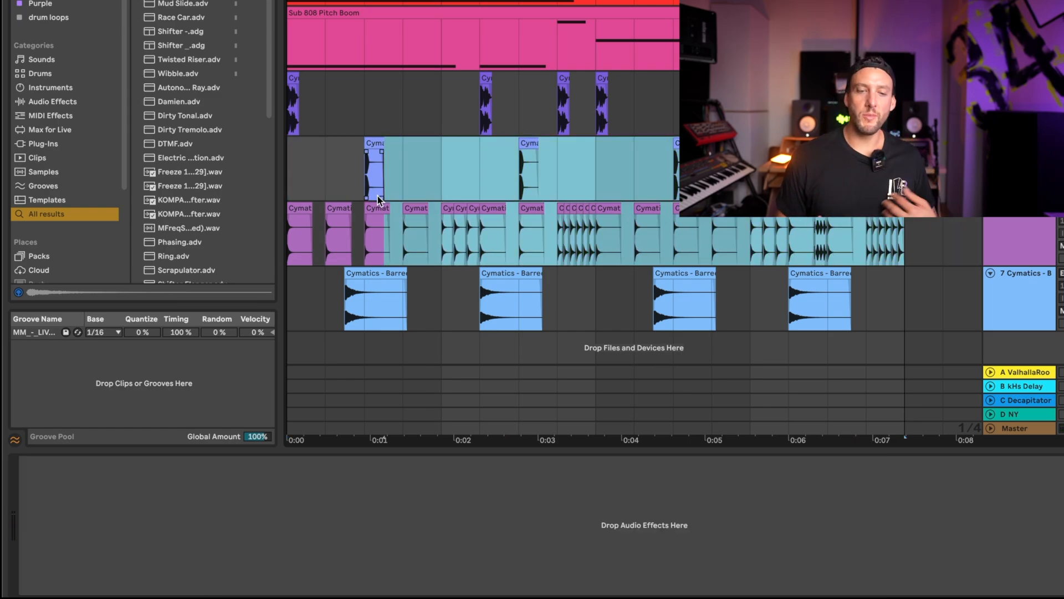
drag(903, 246, 347, 231)
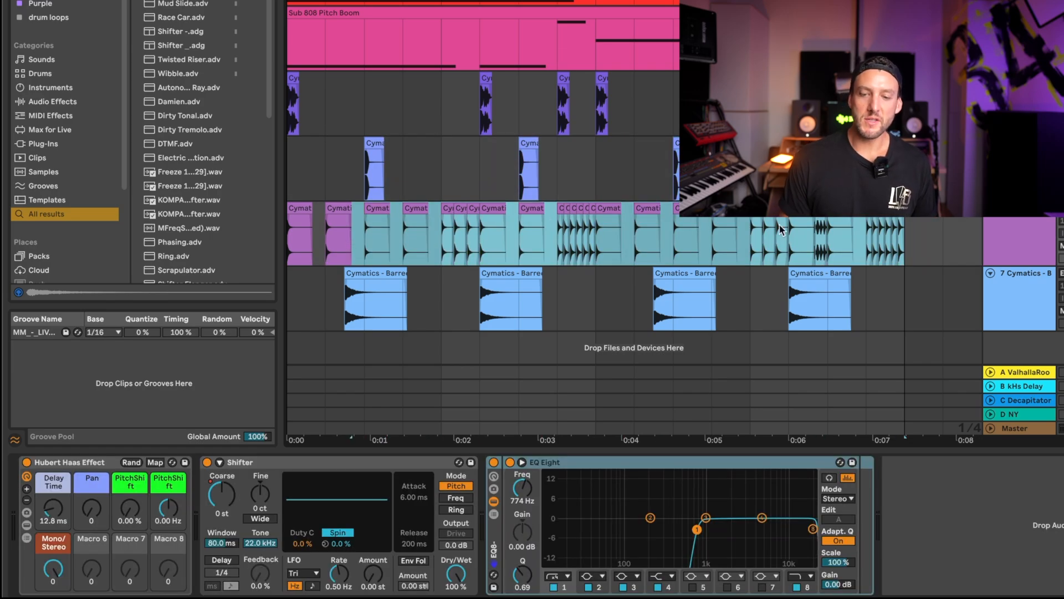
click(901, 240)
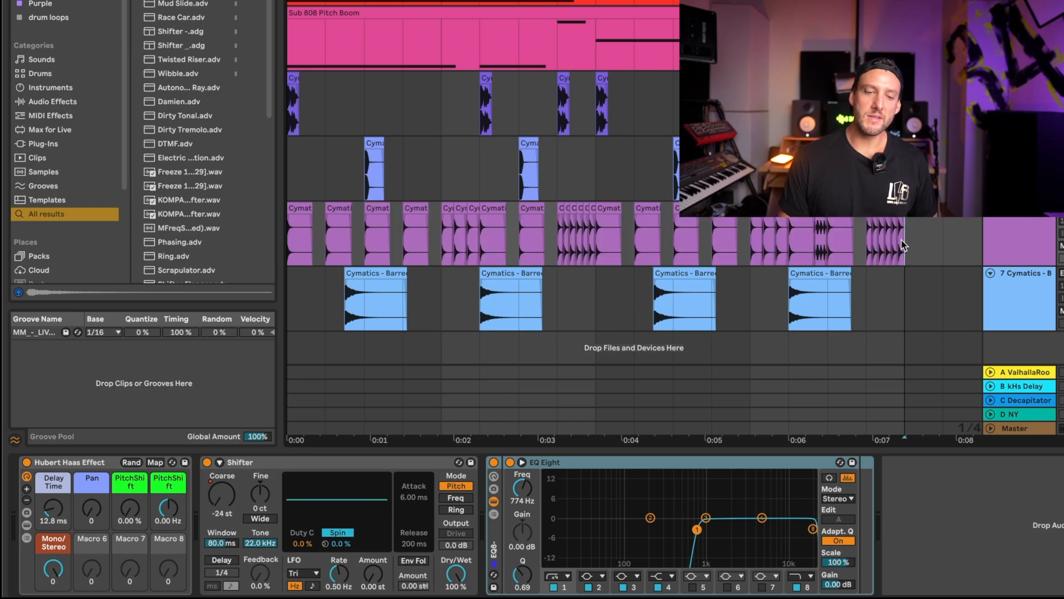
drag(902, 241, 177, 242)
key(super+j)
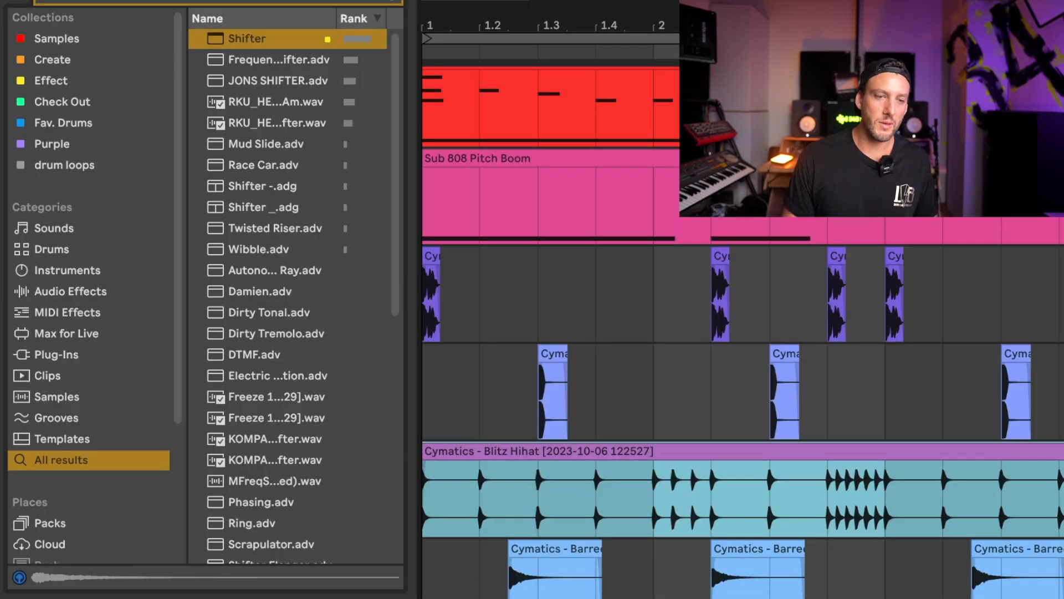
- Clear the browser search, find the groove Swing MPC Double Down 16ths 55 and apply it to the consolidated hi-hat clip
click(391, 2)
click(61, 418)
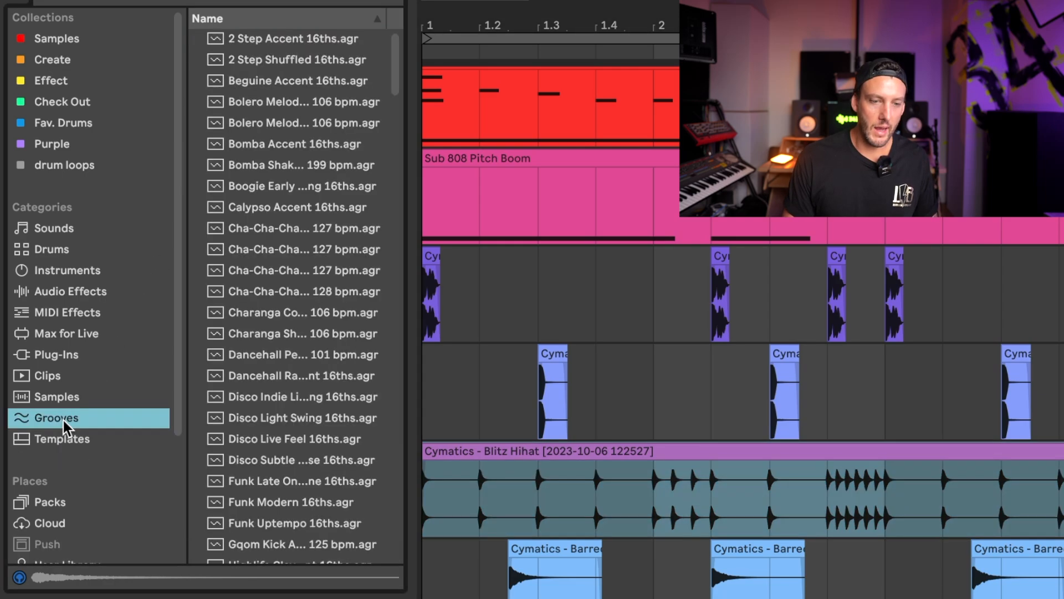
drag(412, 348, 510, 345)
scroll(379, 344, down, 20)
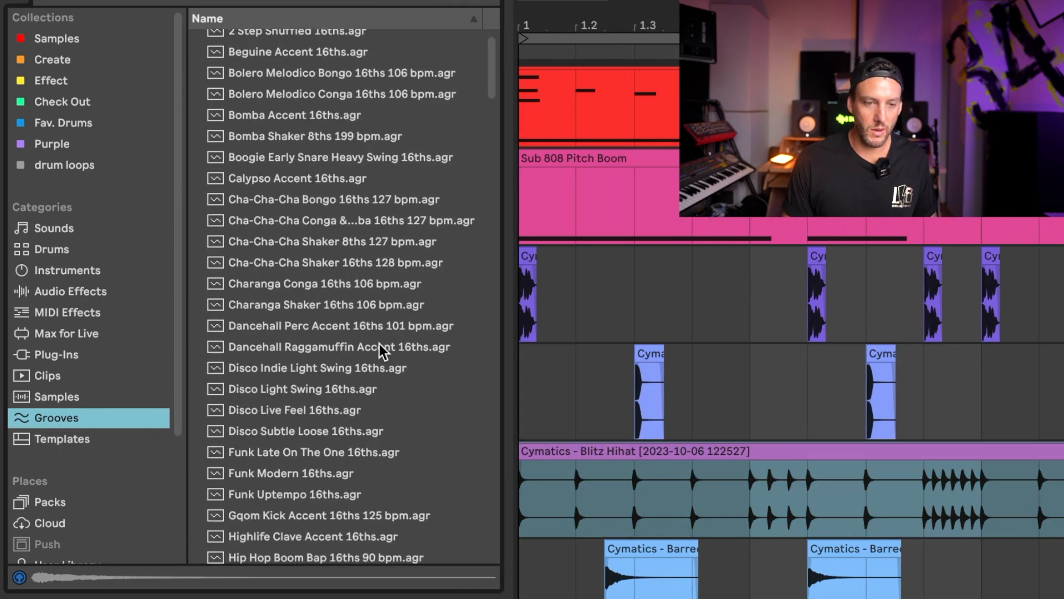
scroll(379, 343, down, 20)
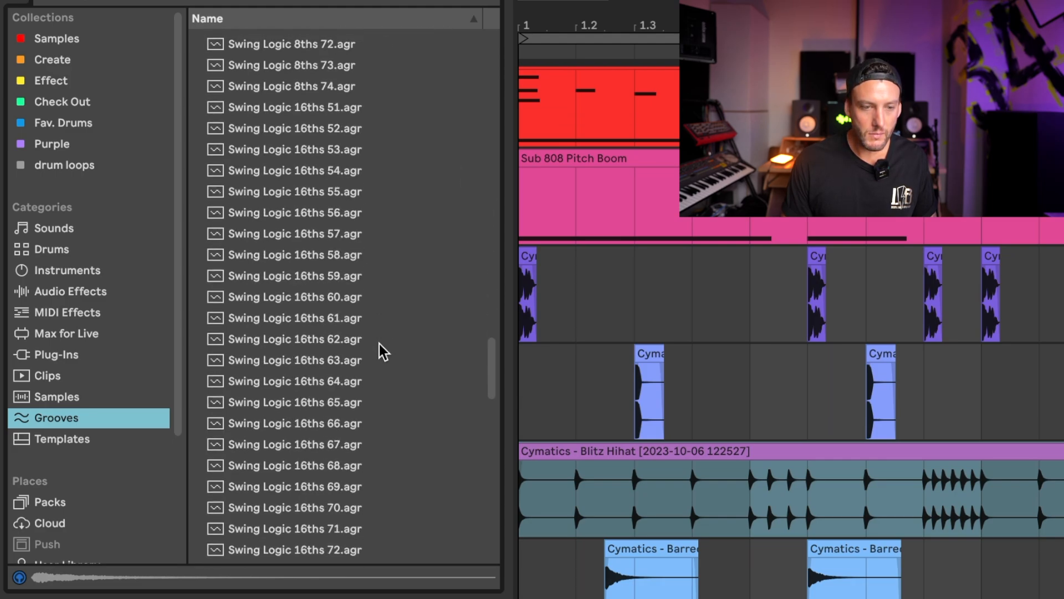
scroll(380, 344, down, 3)
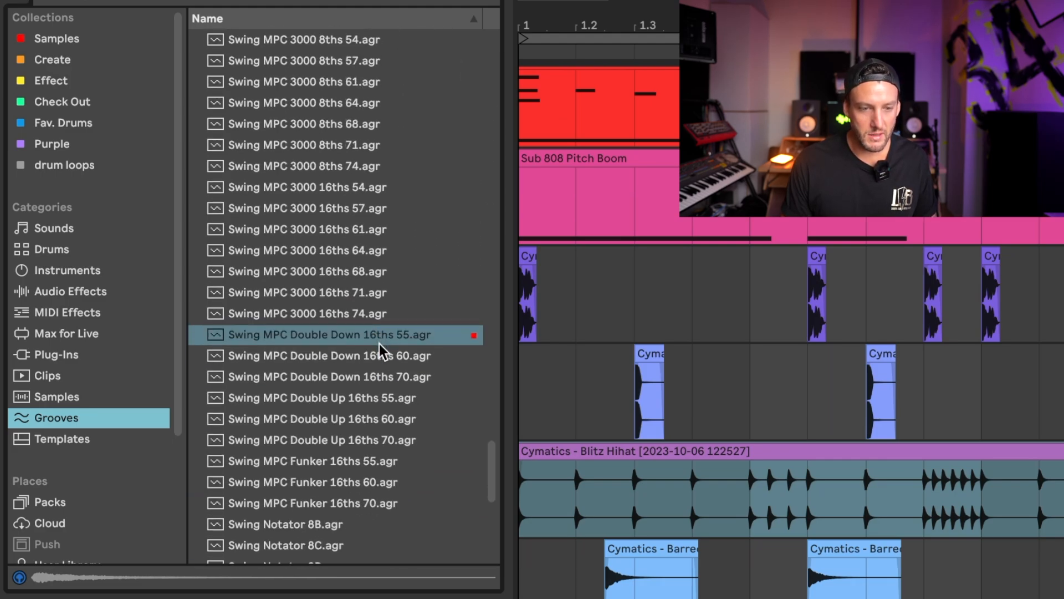
click(330, 341)
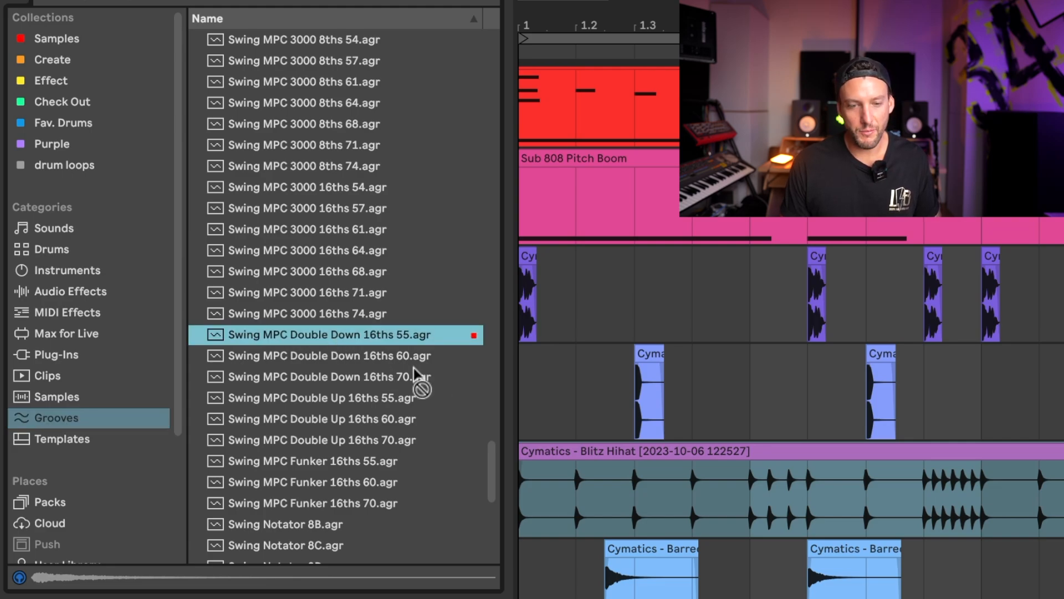
drag(504, 398, 567, 459)
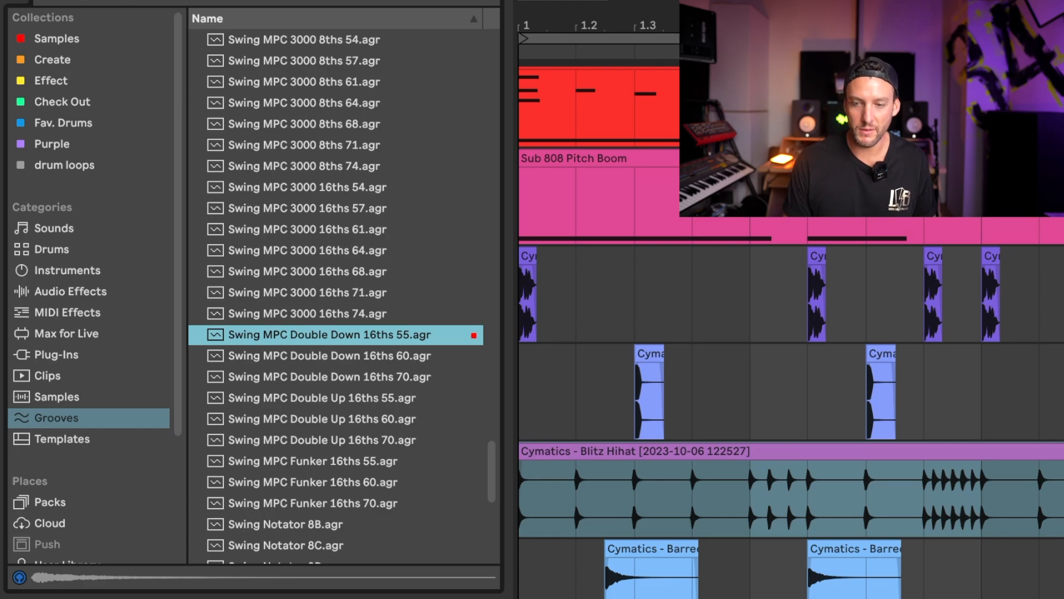
- Play the closed hi-hat clip and set its groove to None to compare it without swing
key(space)
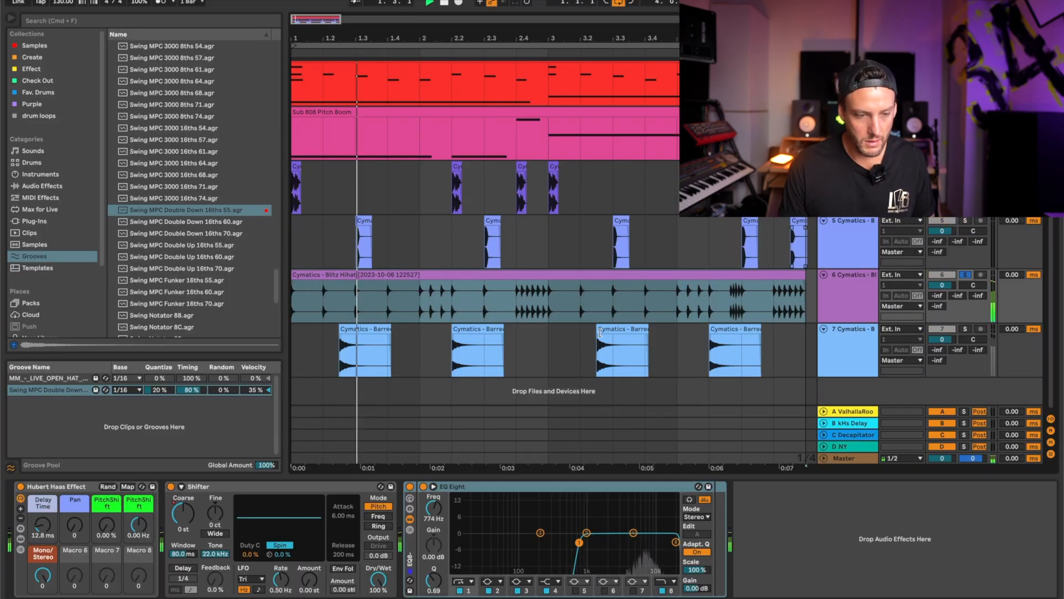
double_click(426, 275)
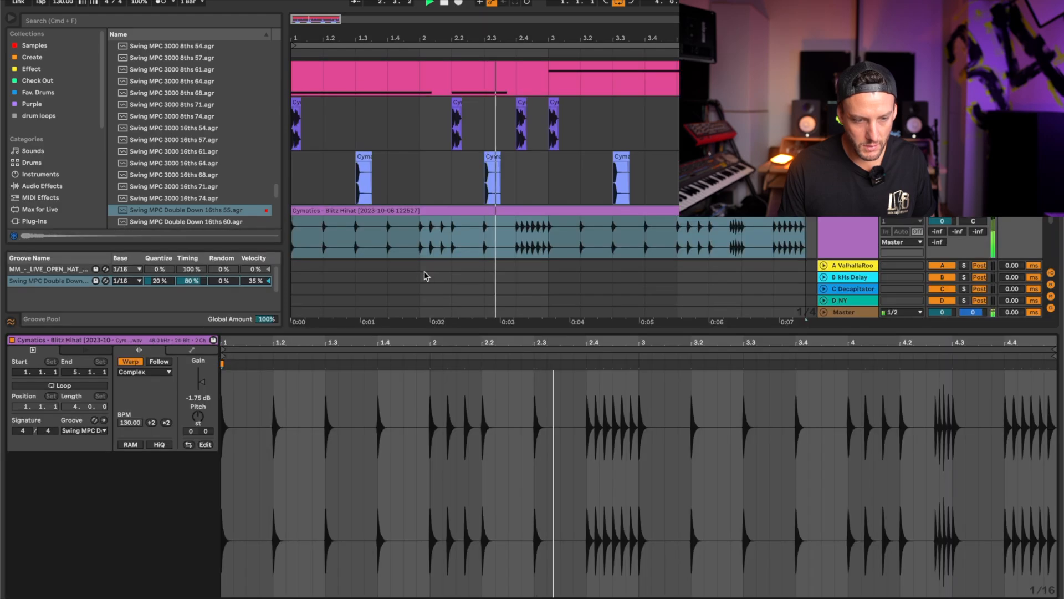
click(88, 430)
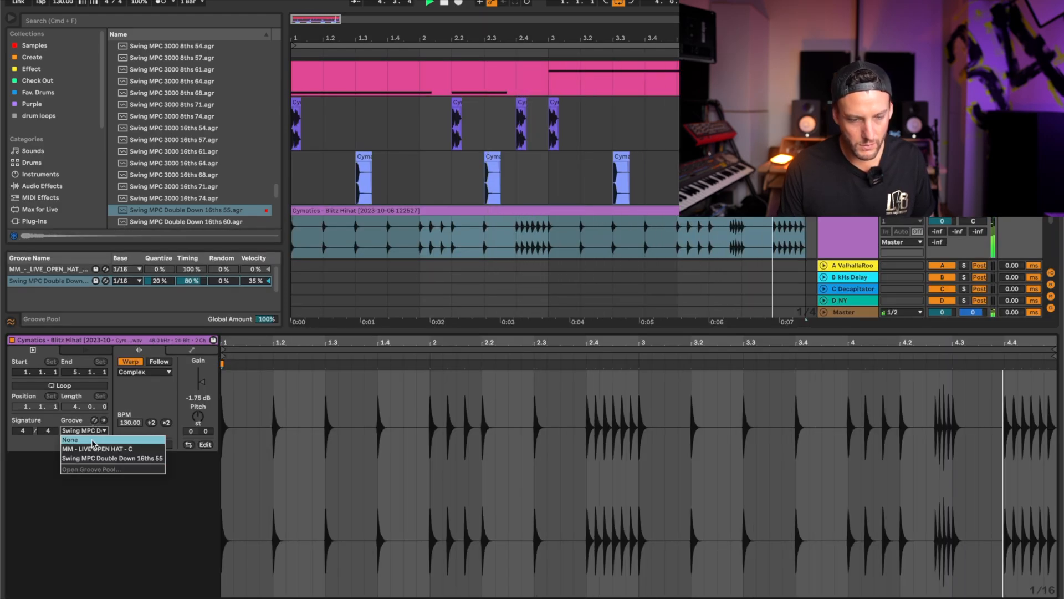
click(92, 442)
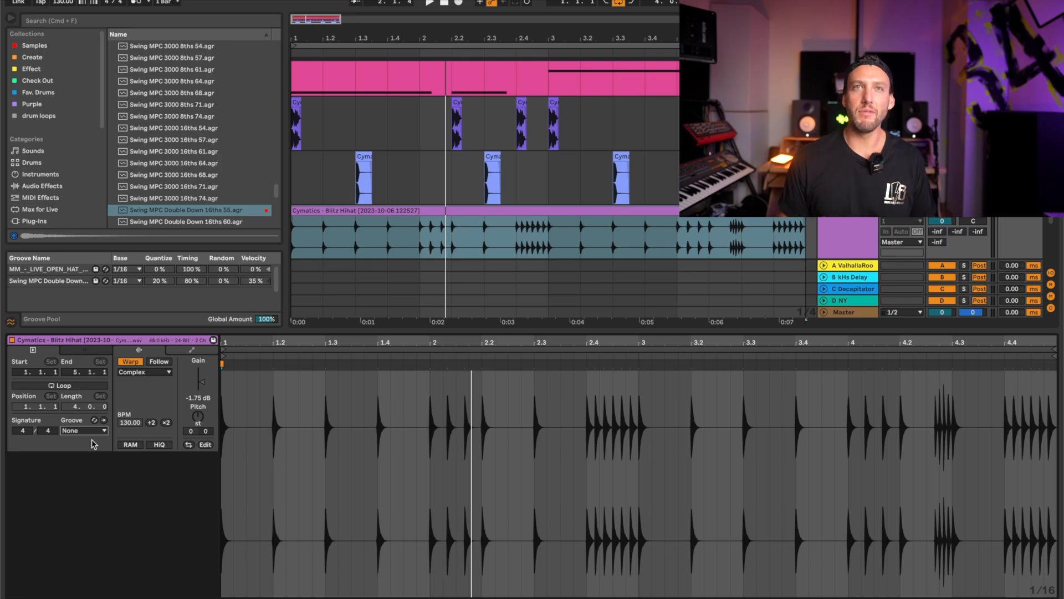
key(space)
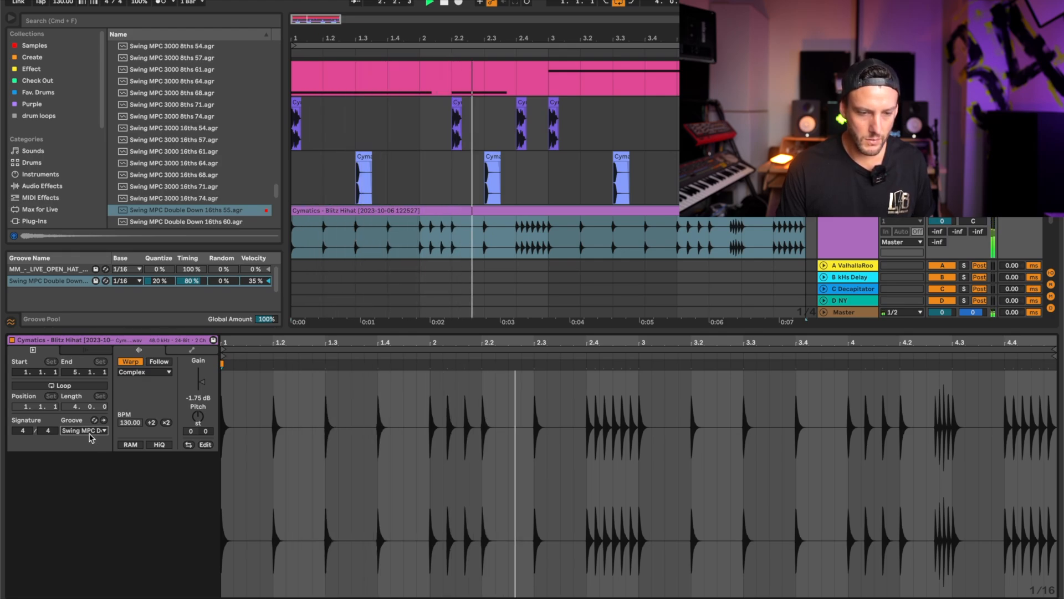
- Compare the hi-hat clip with its groove set to None, restore Swing MPC Double Down 16ths 55 and loop the clip
click(89, 432)
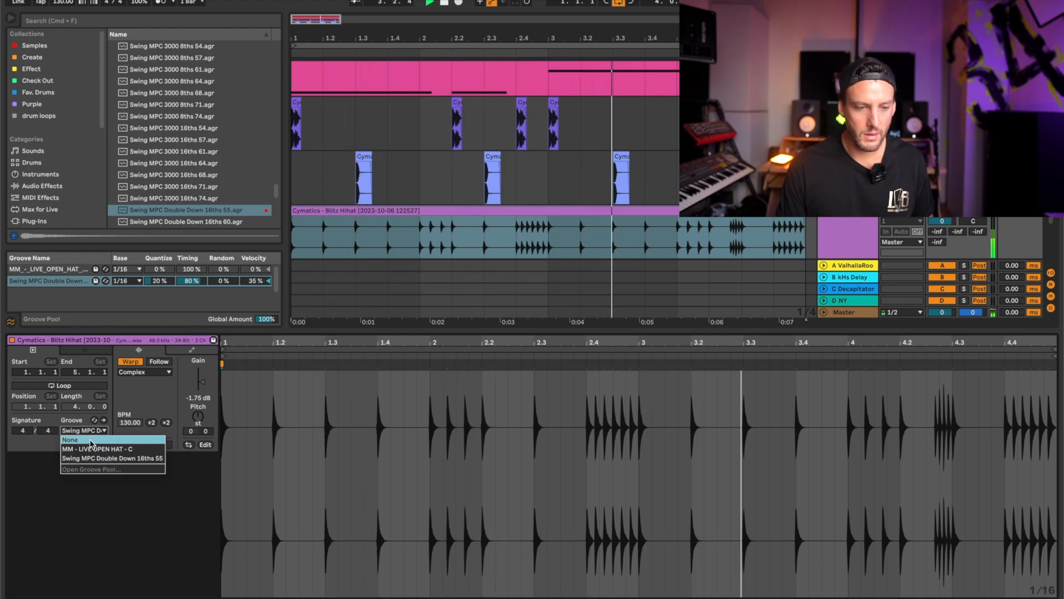
click(87, 440)
click(85, 430)
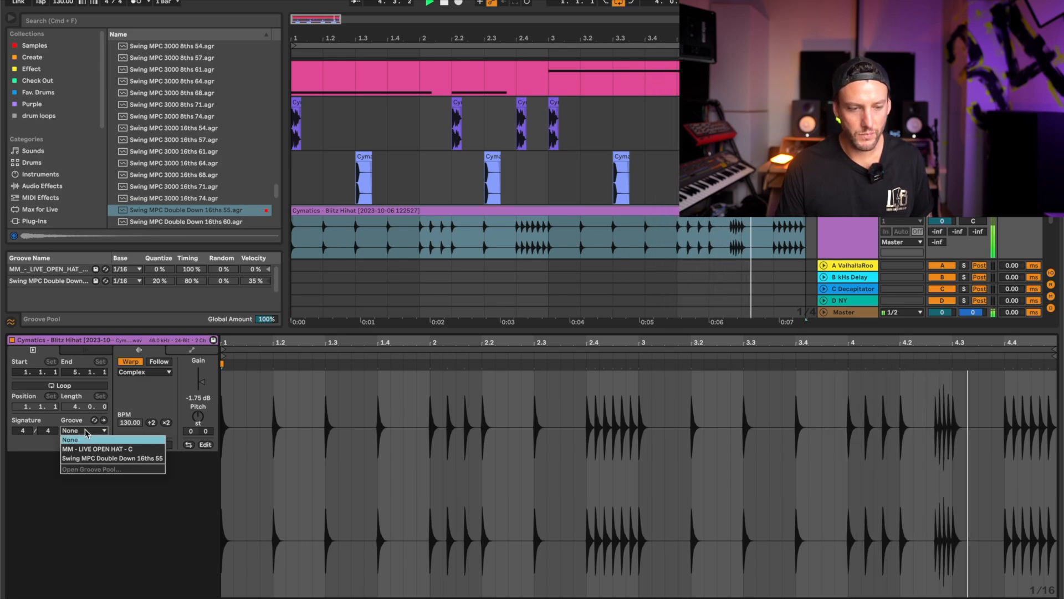
click(93, 458)
key(super+l)
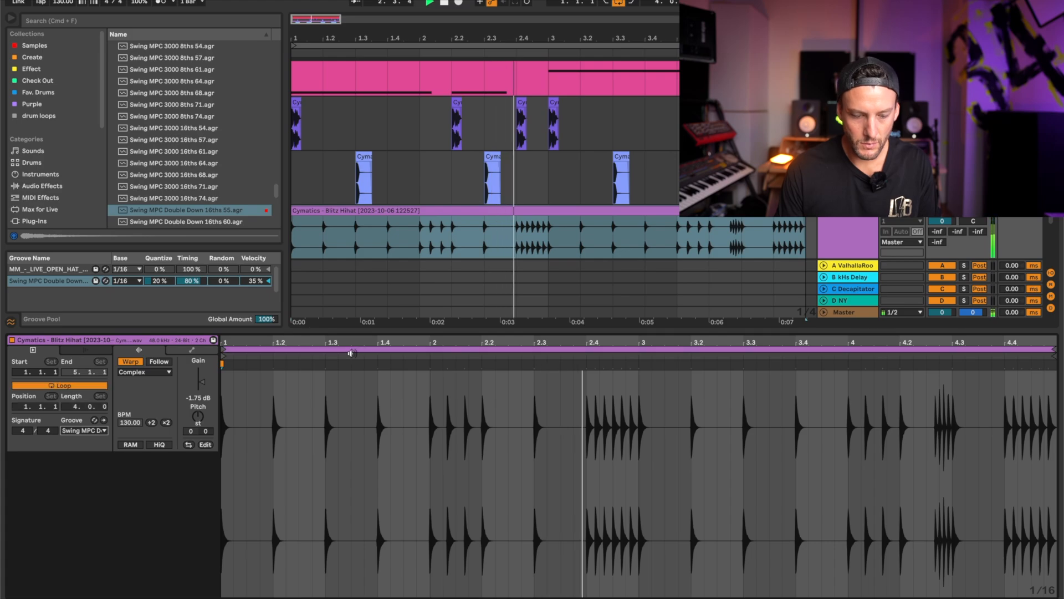
key(alt+super+l)
click(837, 356)
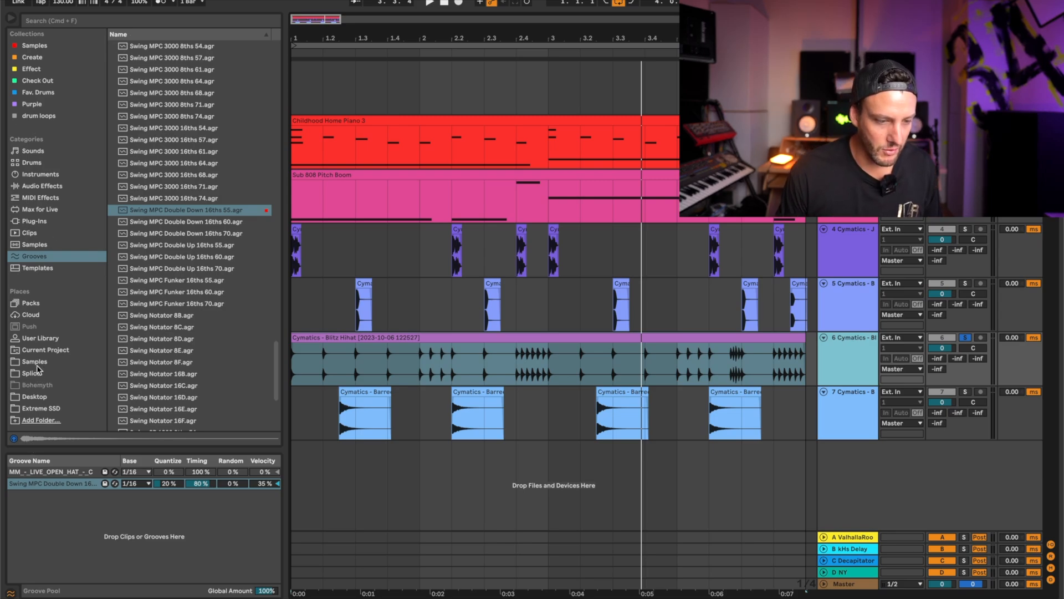
- Place Cymatics - Dimension Crash.wav from the Trap Starter Pack's Cymbals folder on a new track at the start of bar 1
click(44, 397)
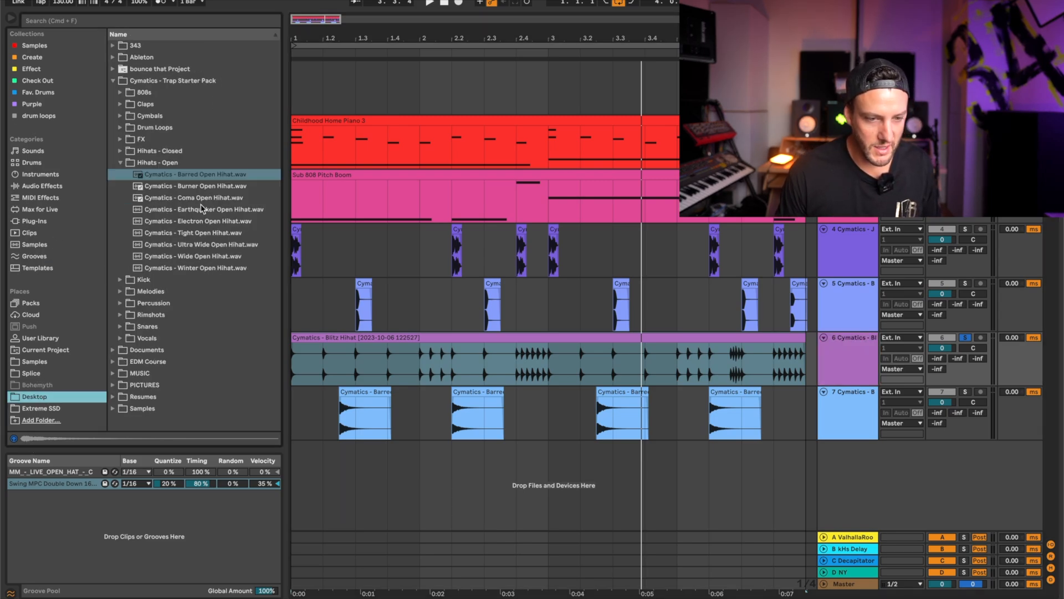
click(120, 163)
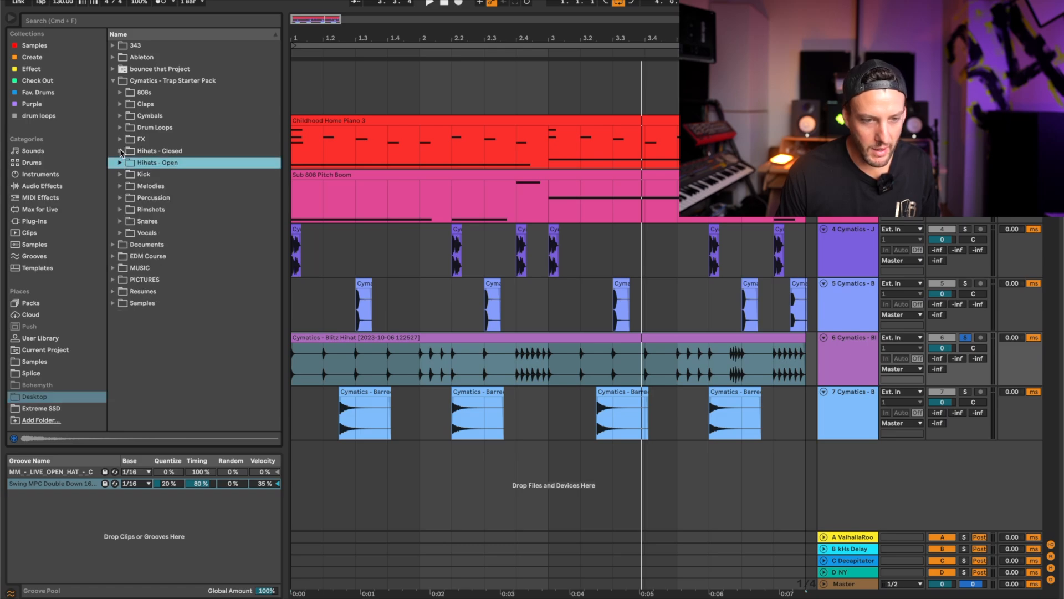
click(120, 117)
key(Down)
key(Down)
key(Up)
drag(181, 123, 297, 455)
- Unsolo the closed hi-hat track and play the full beat with the crash
key(space)
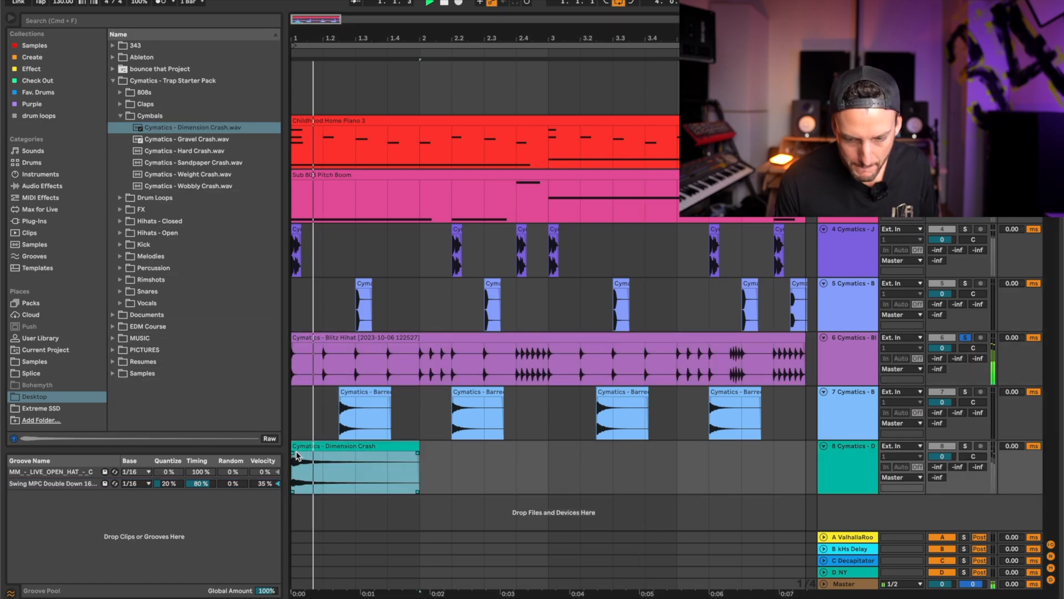
key(s)
key(space)
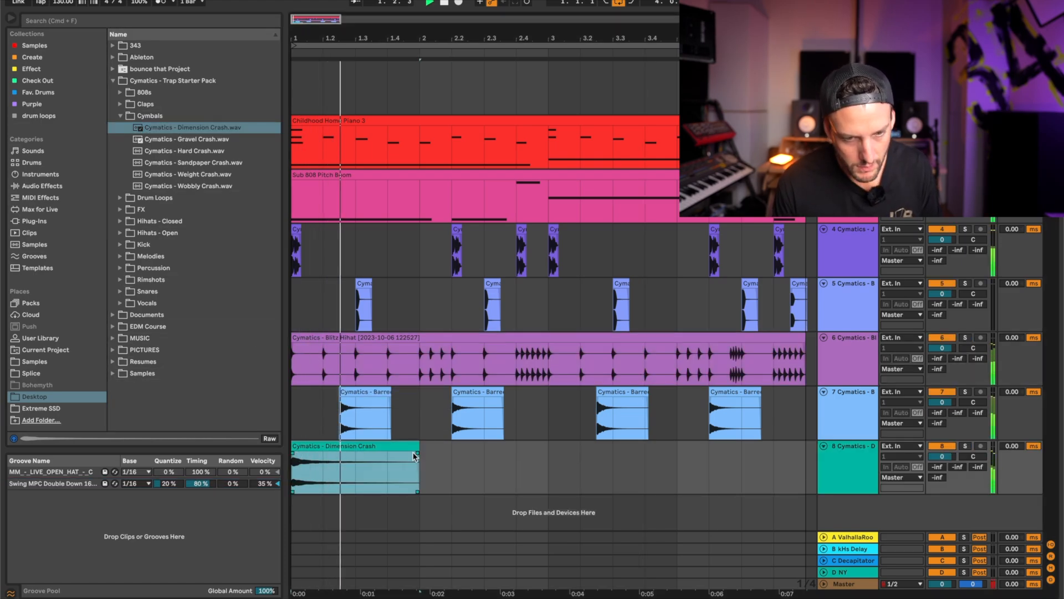
drag(327, 22, 327, 12)
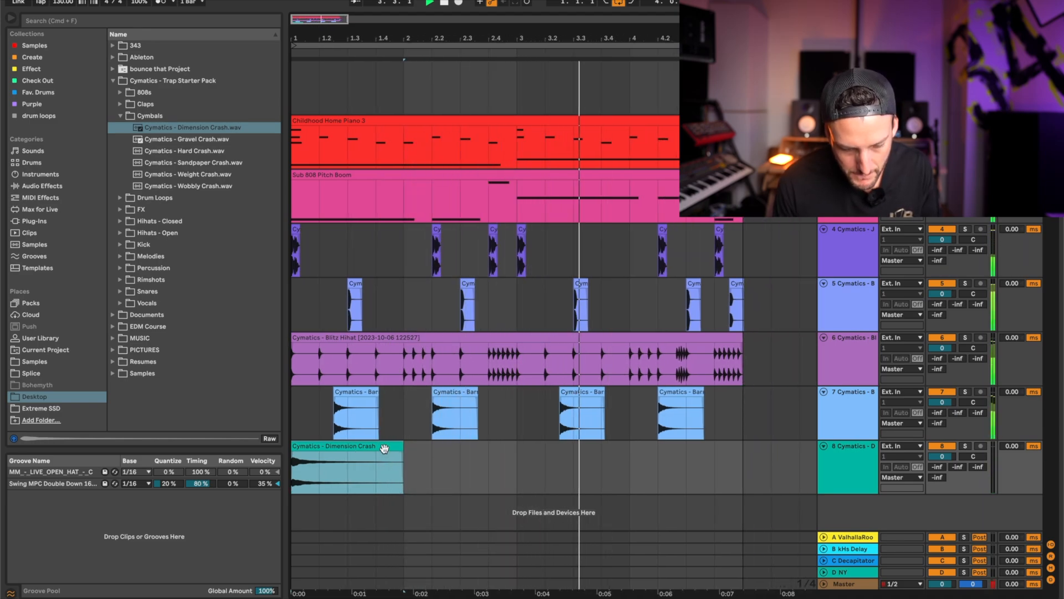
- Place a reversed copy of the crash across bar 4 and set the crash track's volume to -10 dB
click(629, 468)
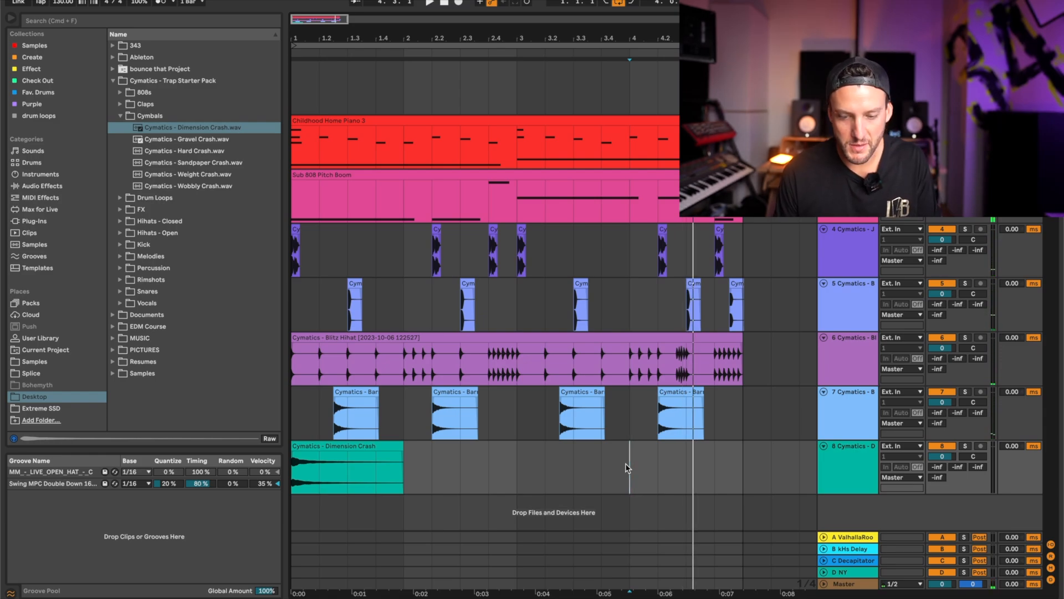
key(super+v)
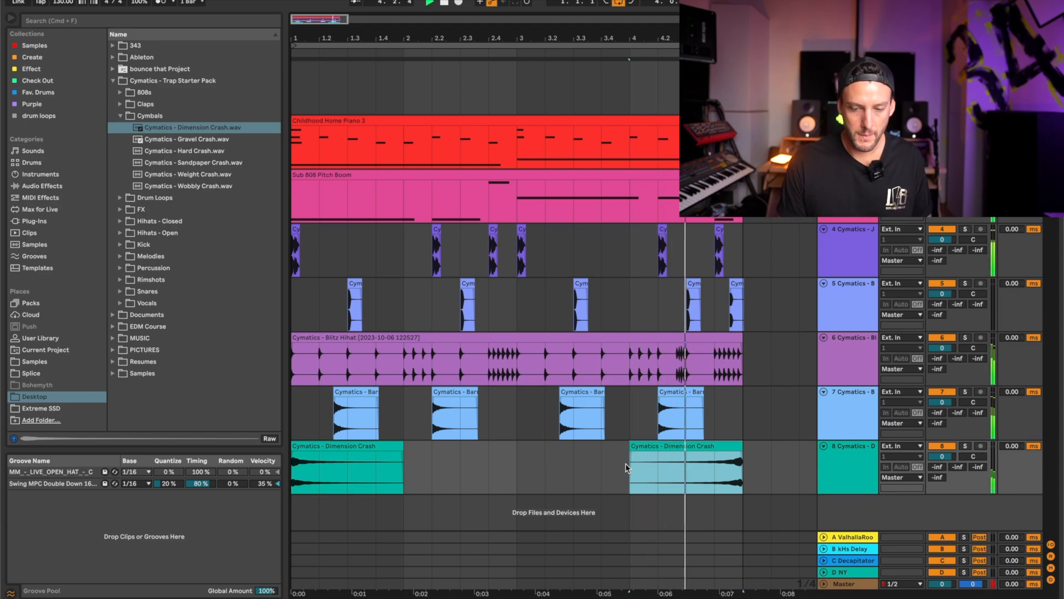
drag(950, 460, 950, 458)
text(-10)
key(Return)
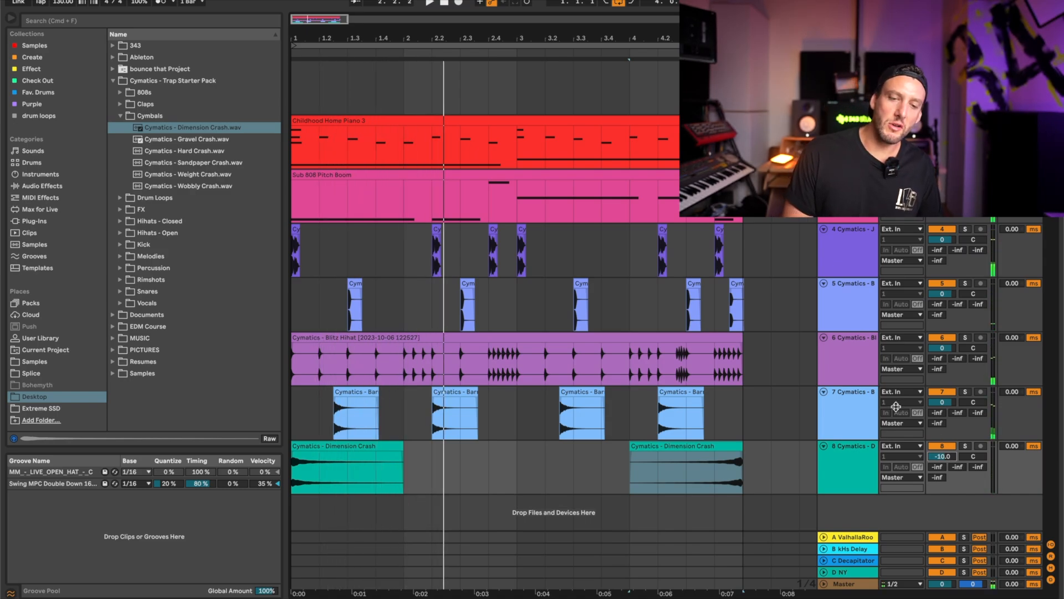
- Combine the closed hi-hat, open hi-hat and crash tracks into a folded group named TOPS
click(849, 374)
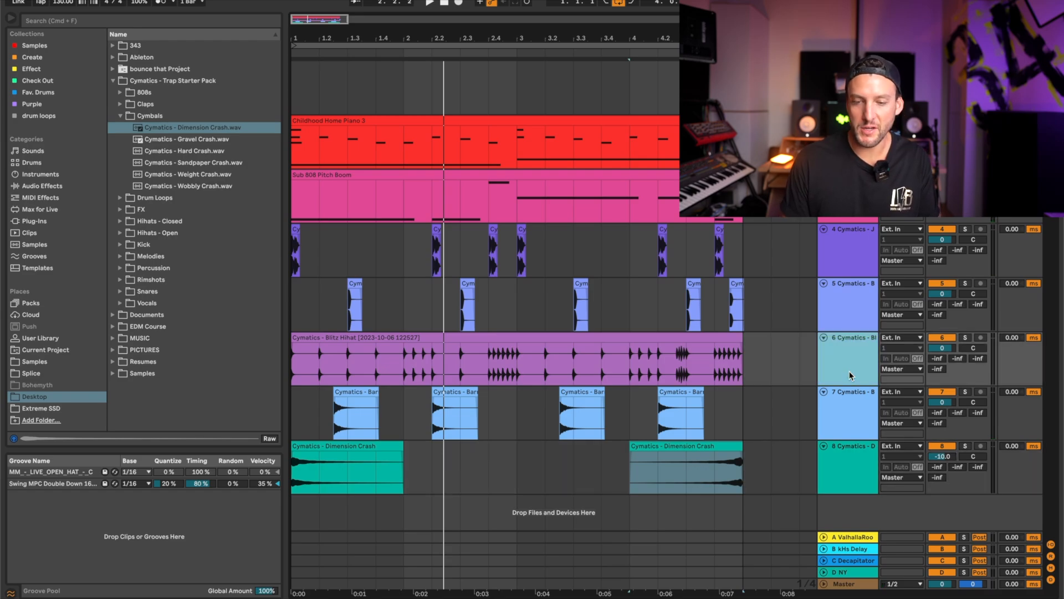
key(shift+Down)
key(shift+Down)
key(super+g)
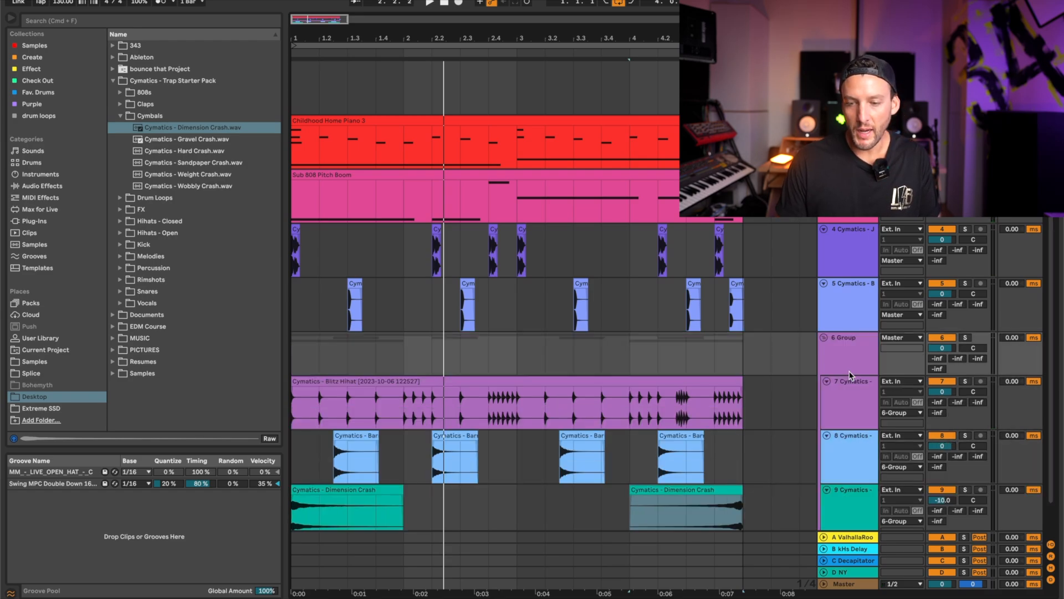
click(841, 345)
text(TOP)
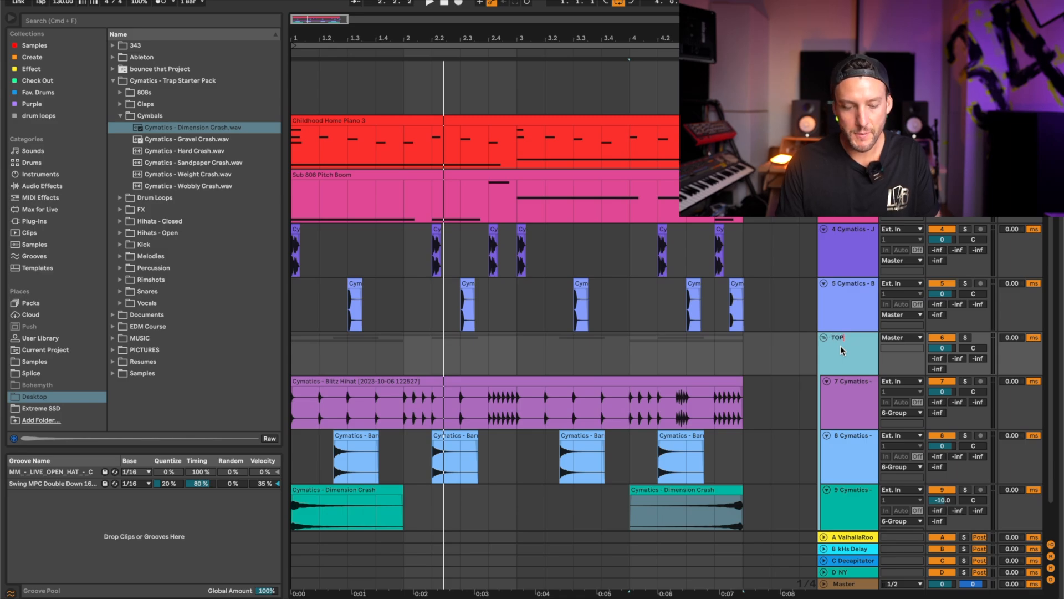
text(S)
key(Return)
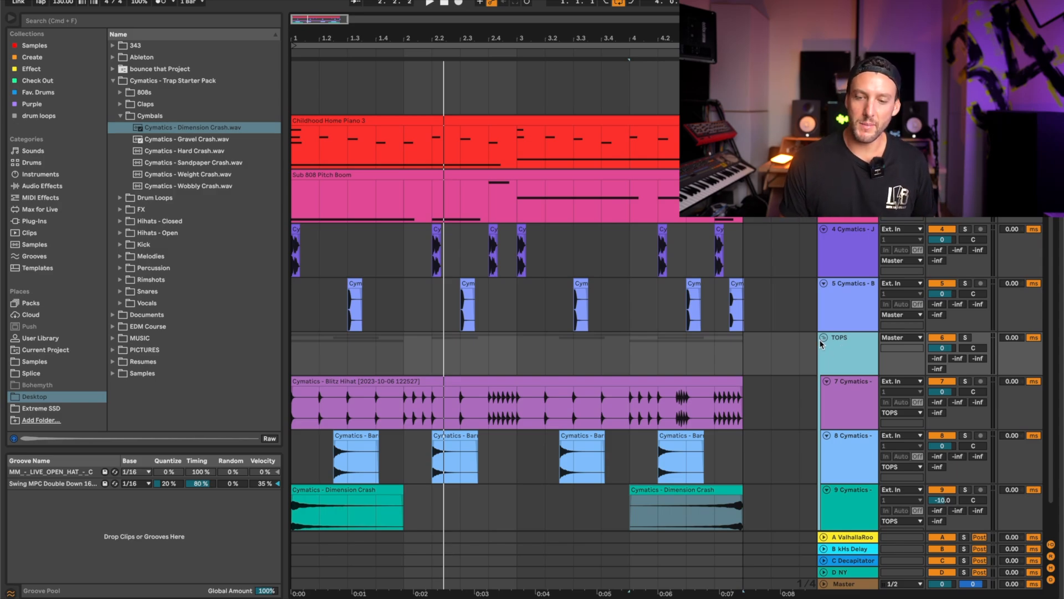
click(823, 337)
- Add an EQ Eight to the TOPS group and set its low cut to about 230 Hz while listening
double_click(847, 338)
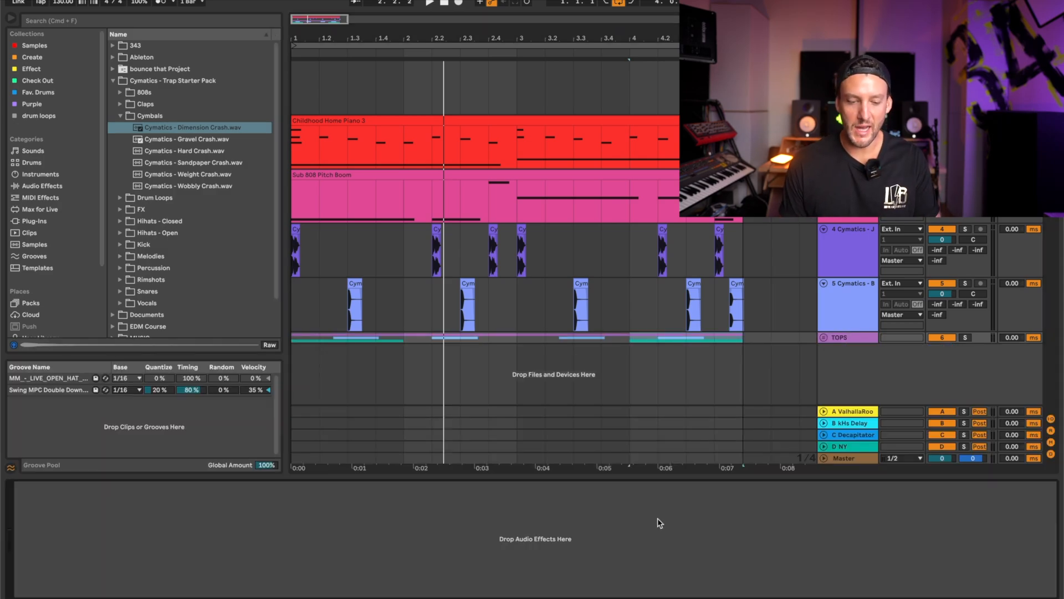
key(ctrl+e)
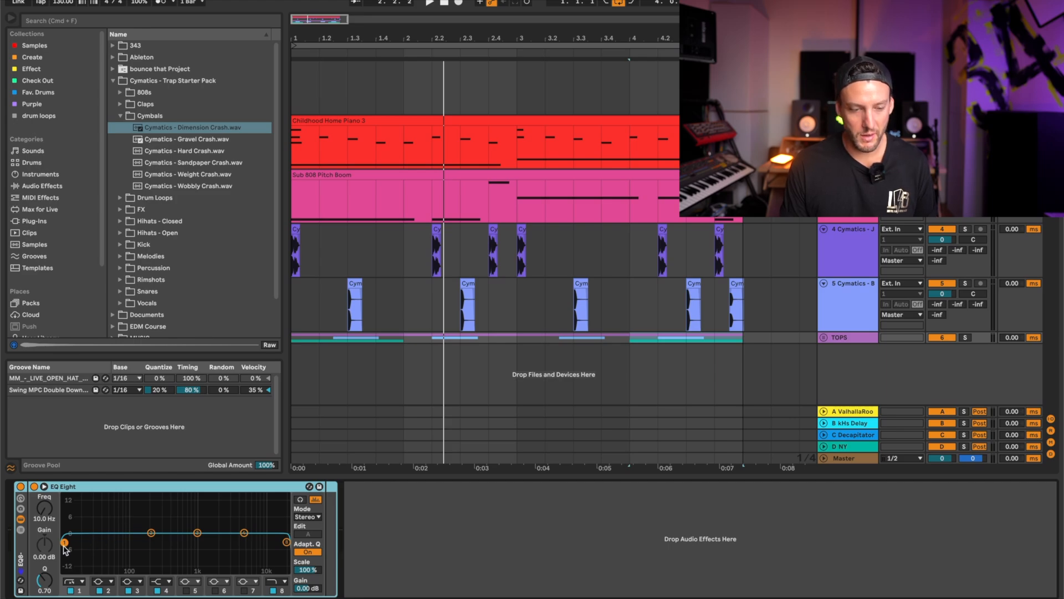
drag(64, 546, 65, 545)
key(space)
drag(138, 546, 155, 542)
key(space)
- Add a Glue Compressor after the EQ Eight on the TOPS group and lower its threshold to about -14.3 dB
key(super+f)
text(gl)
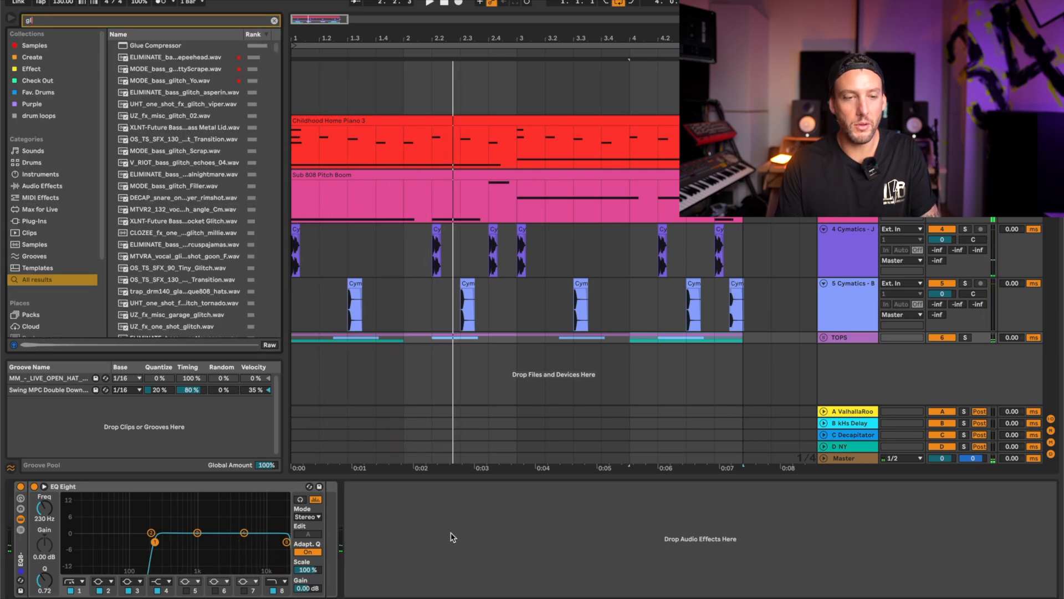
text(ue)
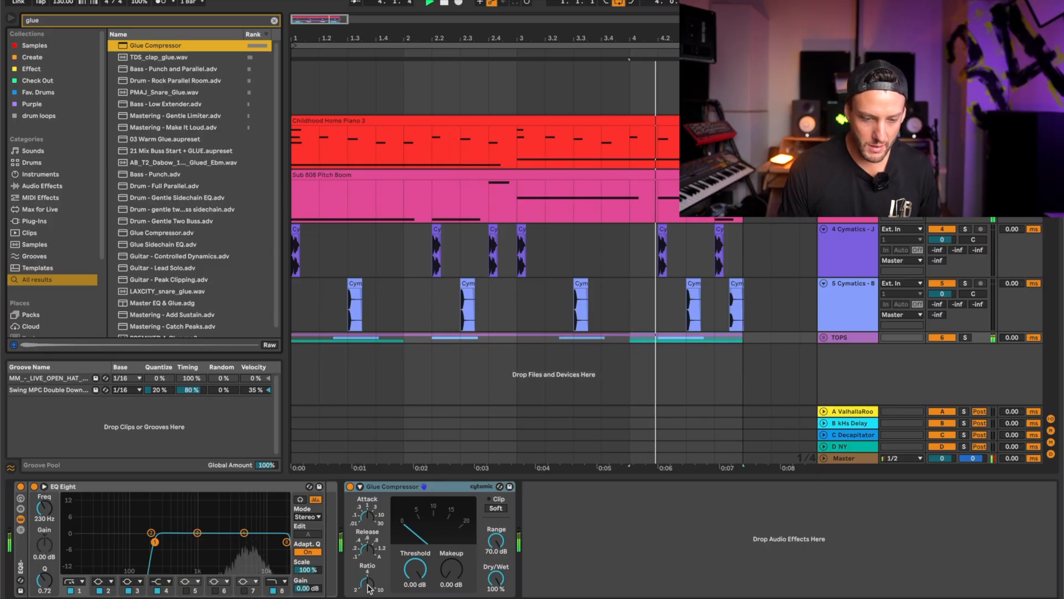
key(space)
drag(415, 569, 415, 595)
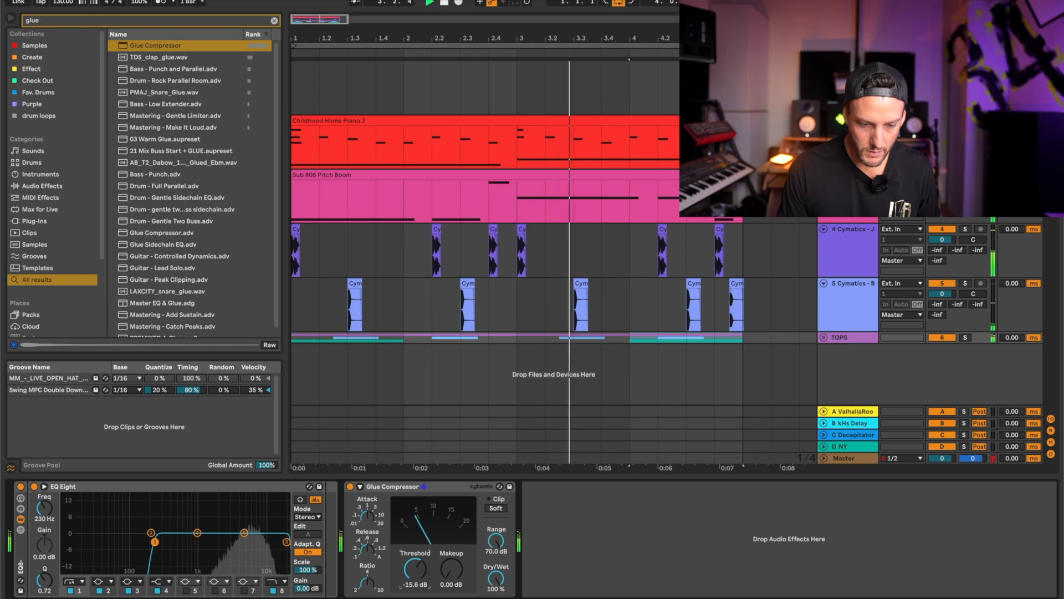
key(space)
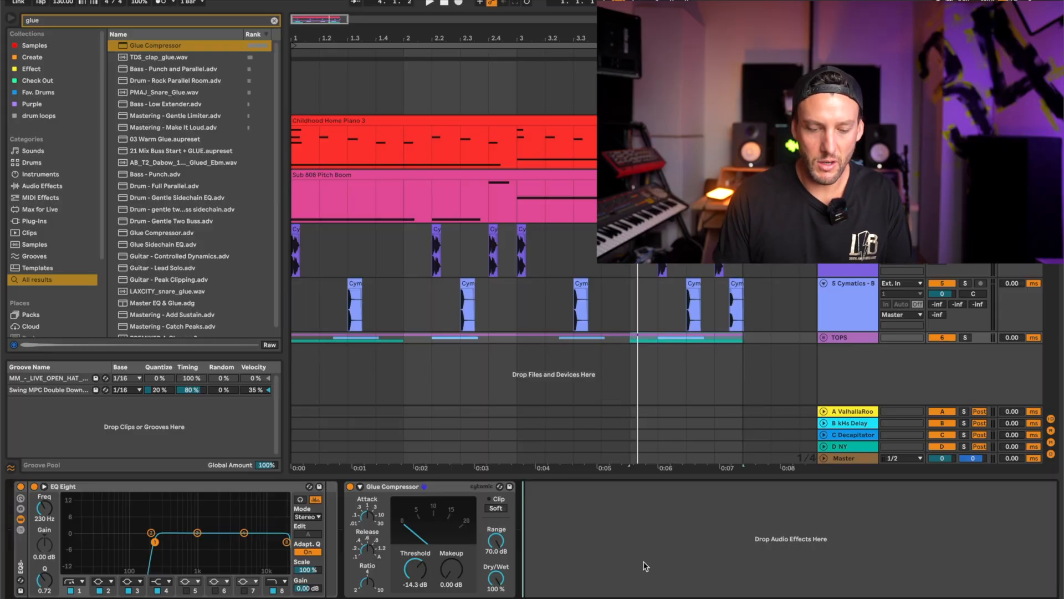
- Add Convolution Reverb Pro to the end of the TOPS effect chain and load the Terrys Warehouse 1 impulse response
key(ctrl+f)
text(rever)
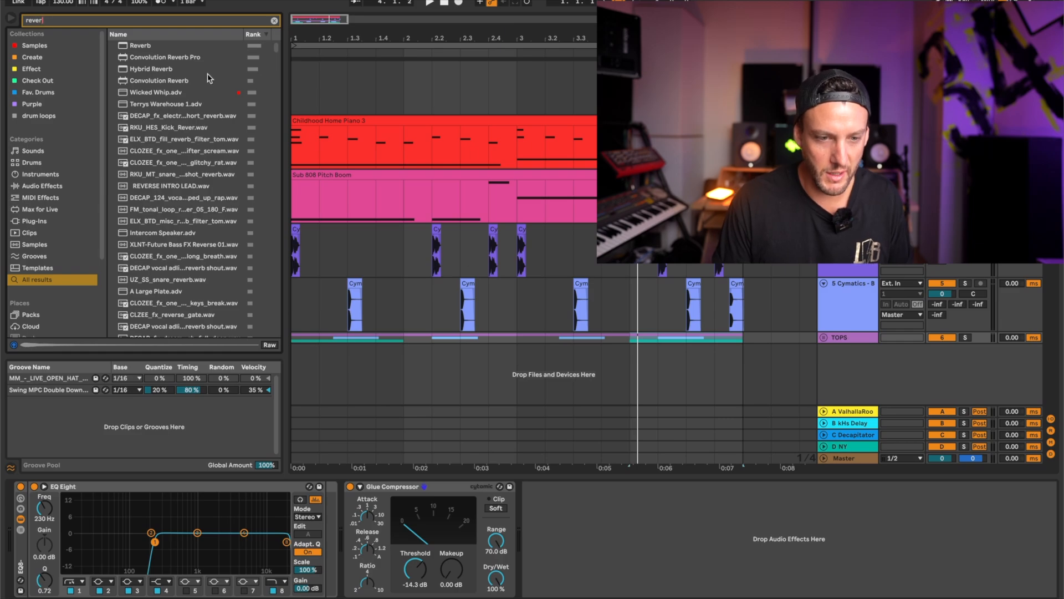
drag(210, 58, 613, 518)
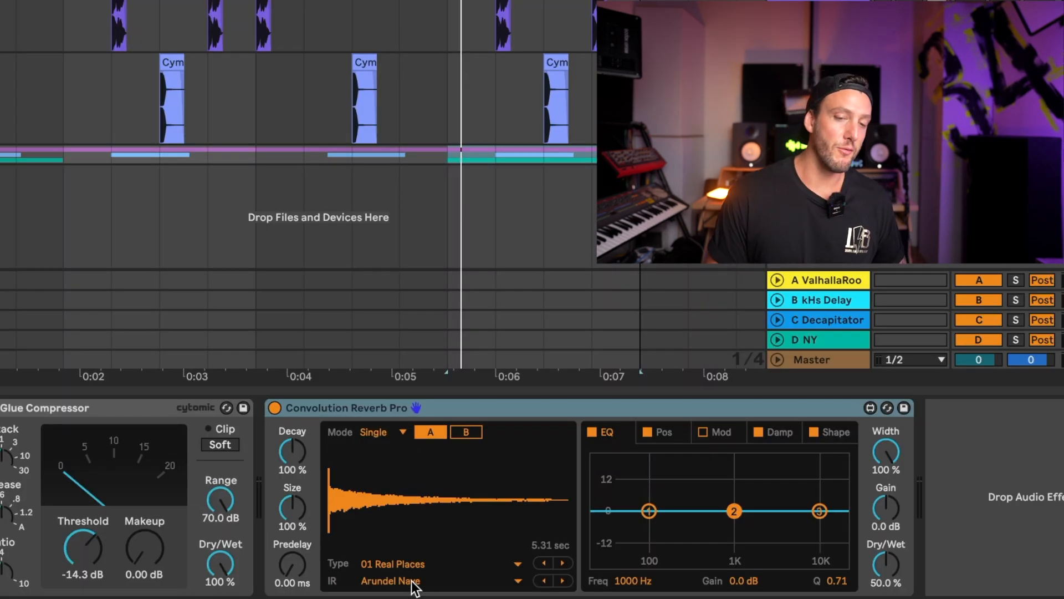
click(412, 580)
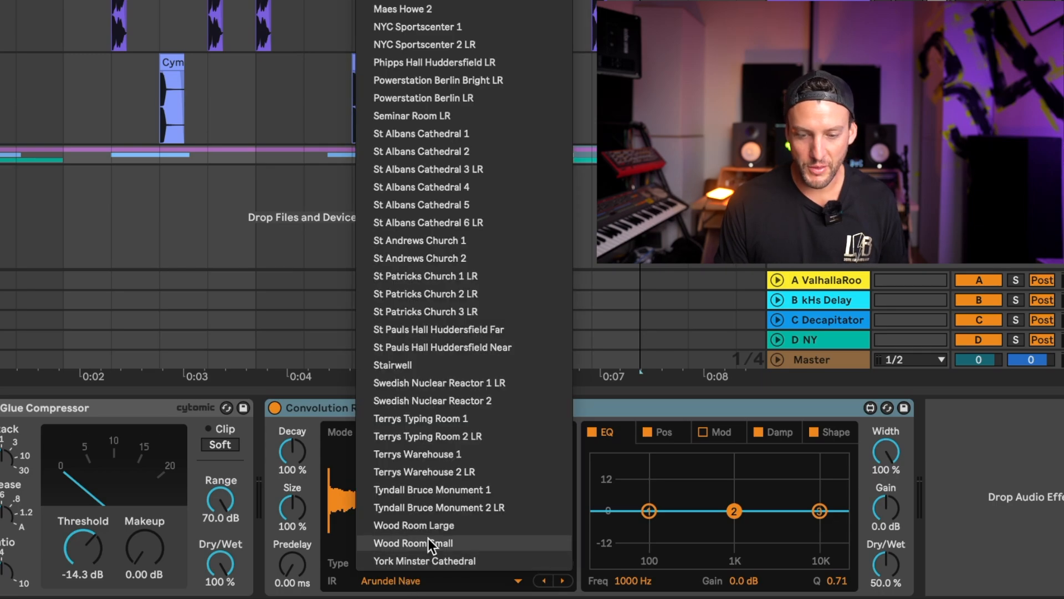
click(457, 460)
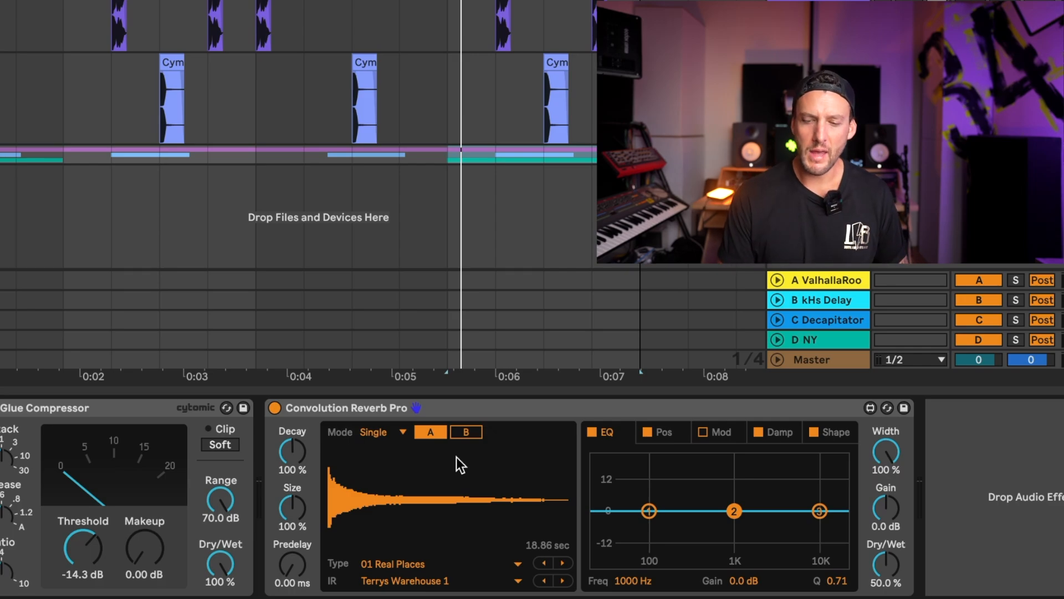
- Set the Convolution Reverb Pro's dry/wet to about 10.6 % and its predelay to about 2.79 ms while listening
drag(889, 567, 889, 582)
key(space)
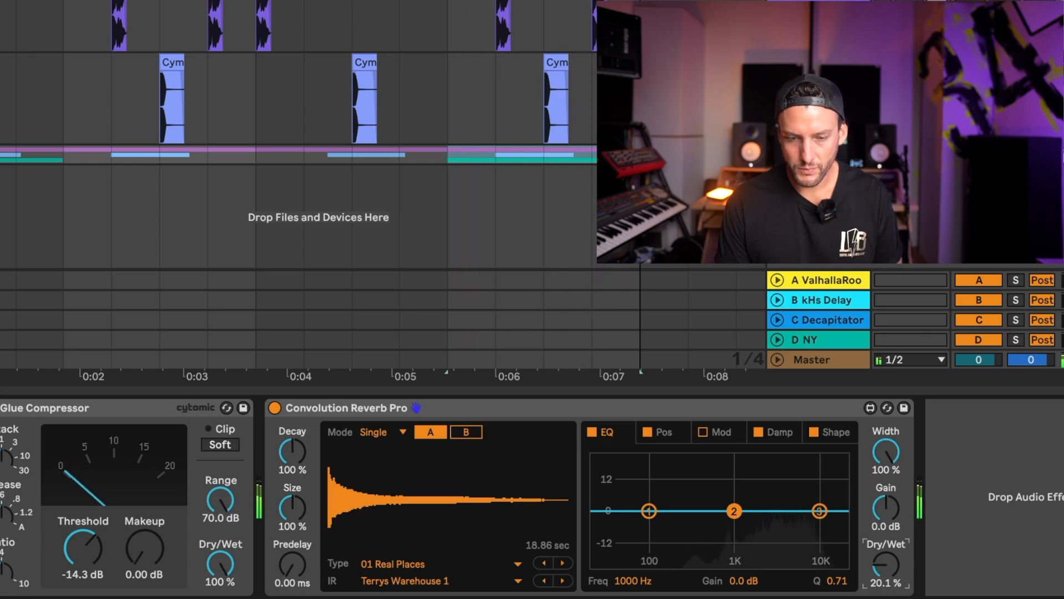
drag(889, 567, 889, 567)
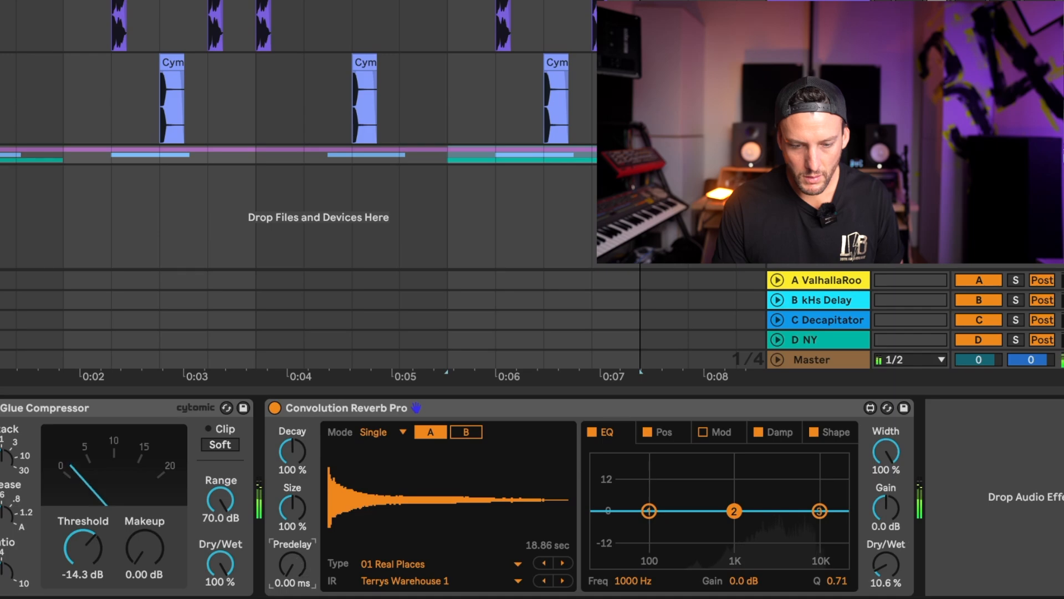
drag(296, 560, 296, 546)
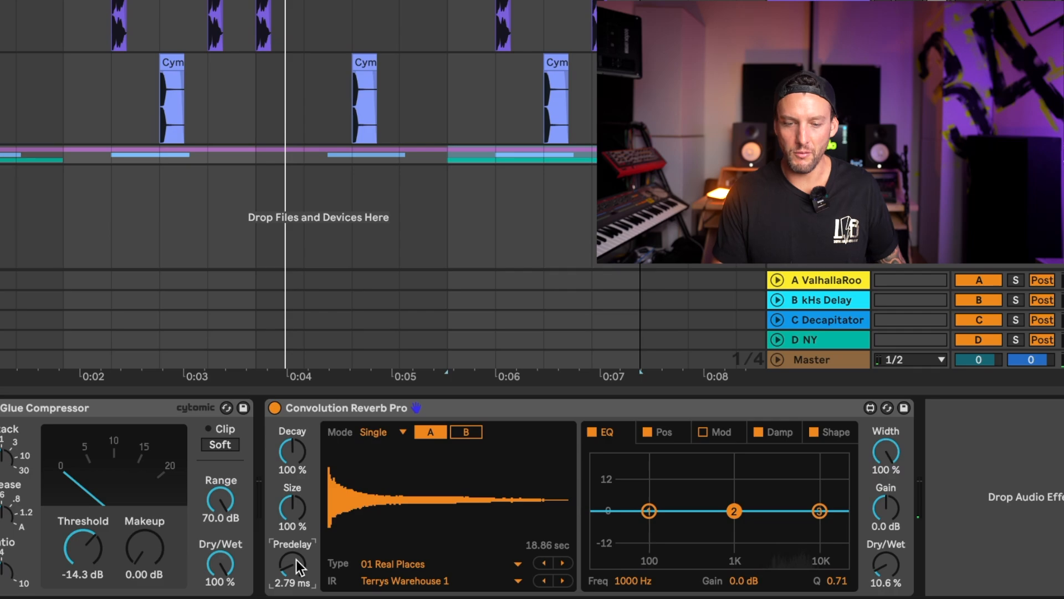
key(space)
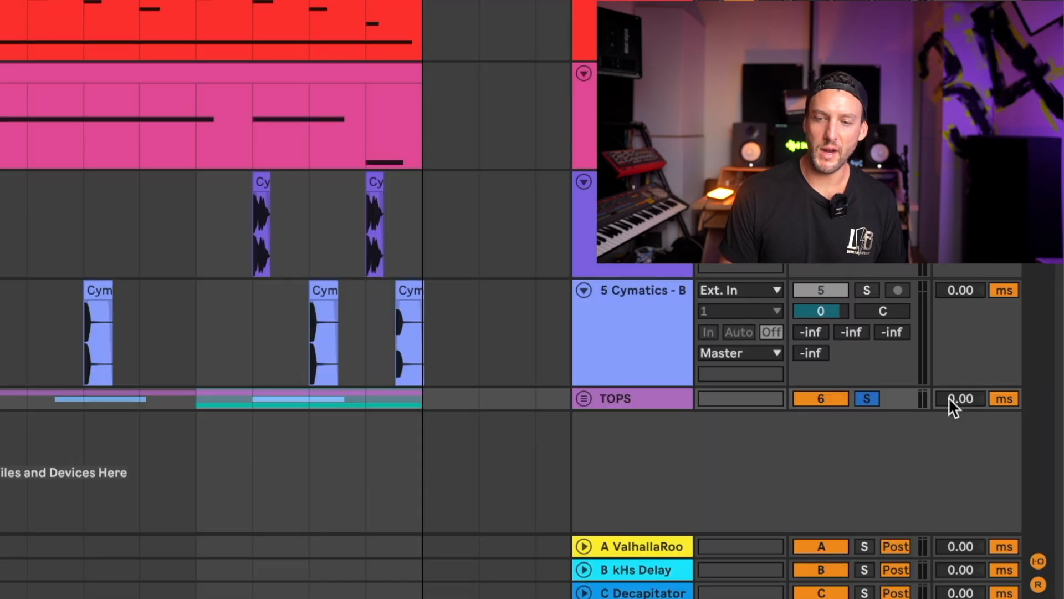
- Set the TOPS group's track delay to 20 ms and unsolo the group
drag(1007, 337, 1007, 328)
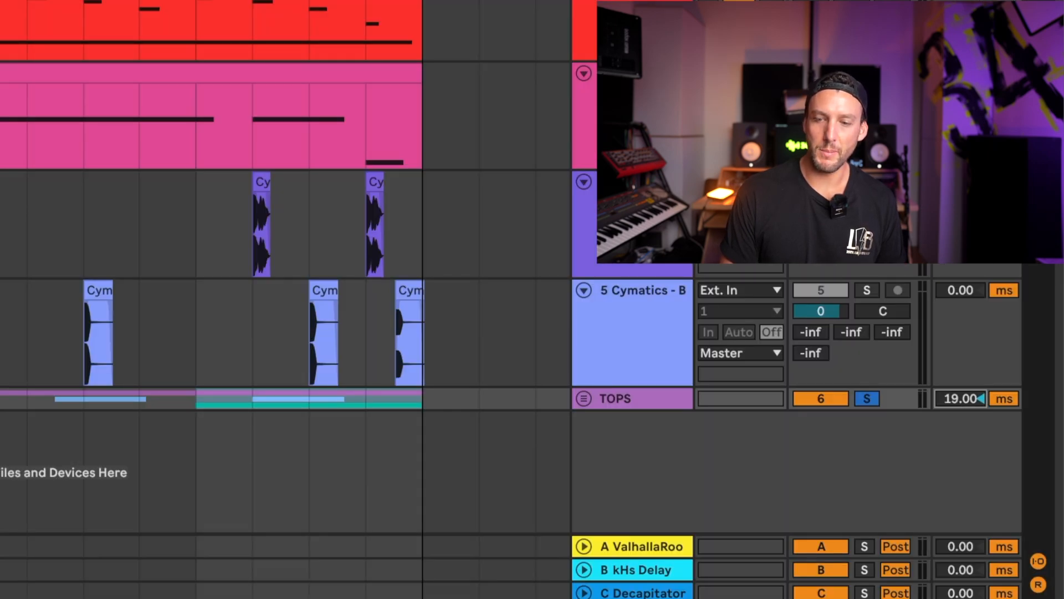
key(space)
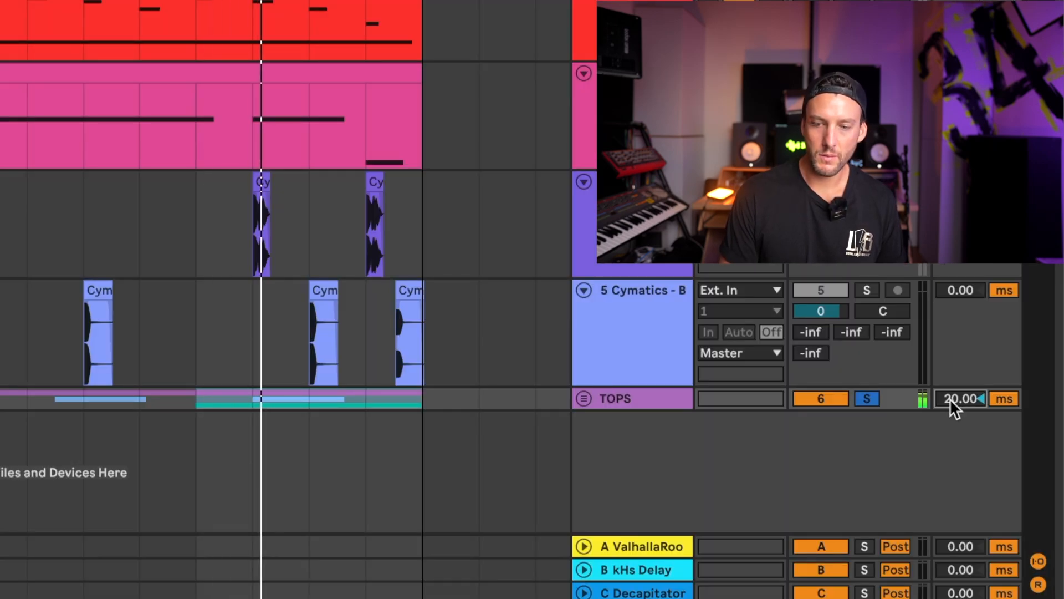
click(866, 398)
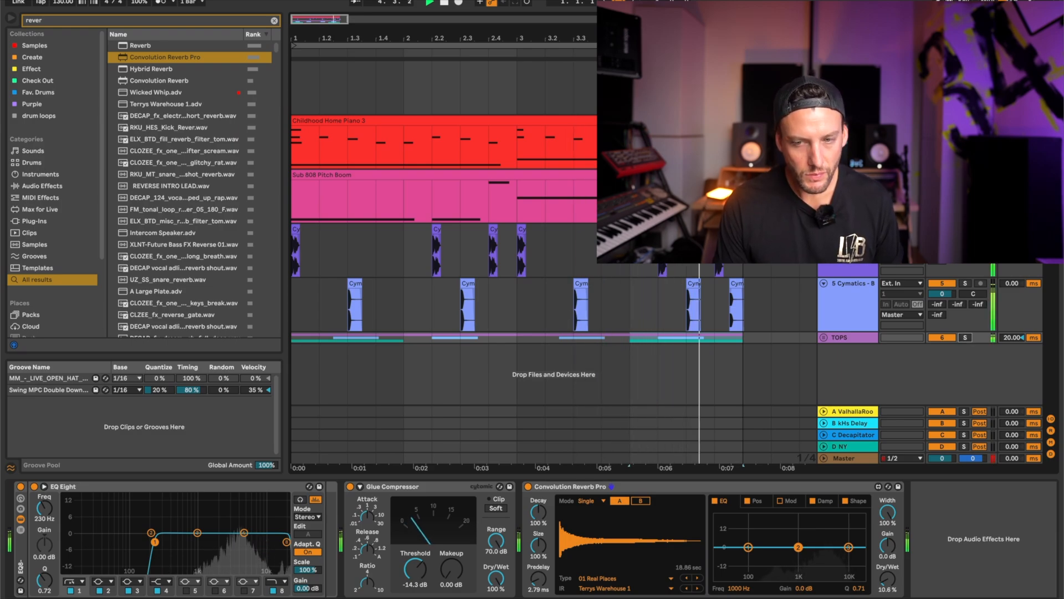
- Delete the empty track above the piano track
click(849, 84)
key(Delete)
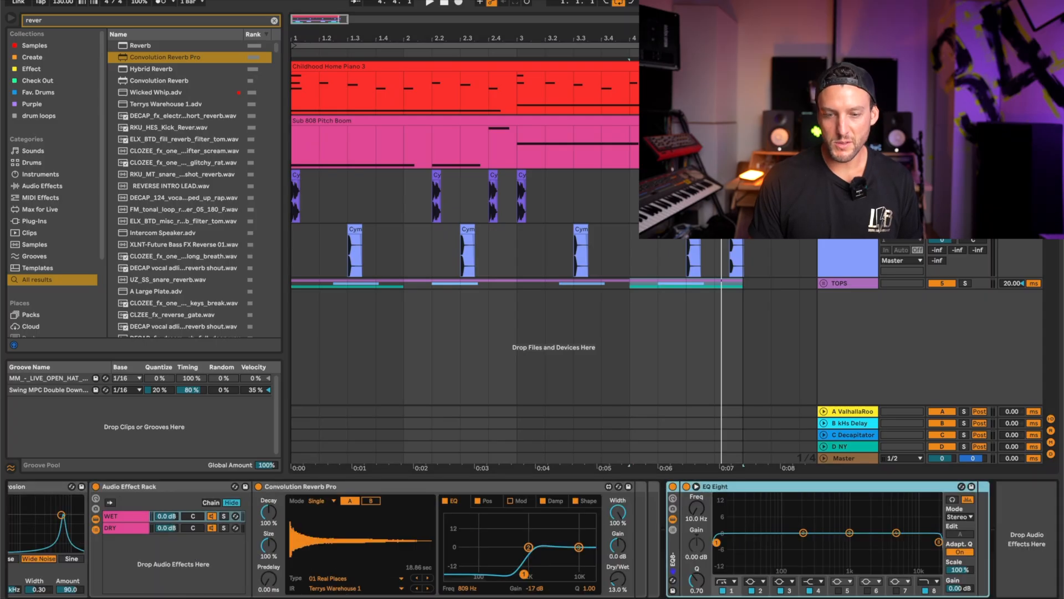
scroll(57, 540, left, 2)
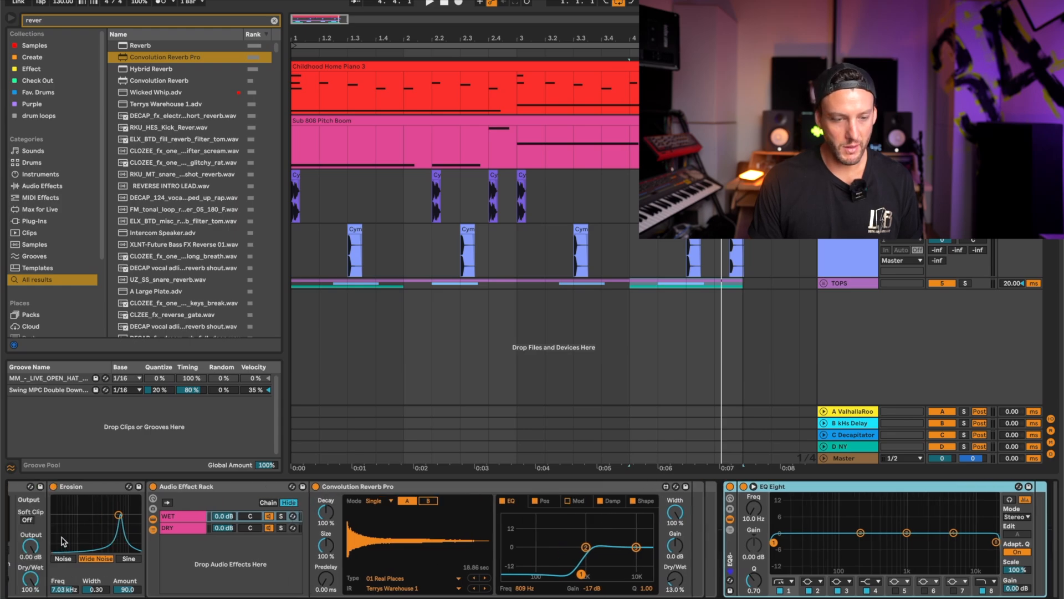
- Add a Compressor after the EQ Eight at the end of the Sub 808 Pitch Boom effect chain
scroll(69, 506, left, 15)
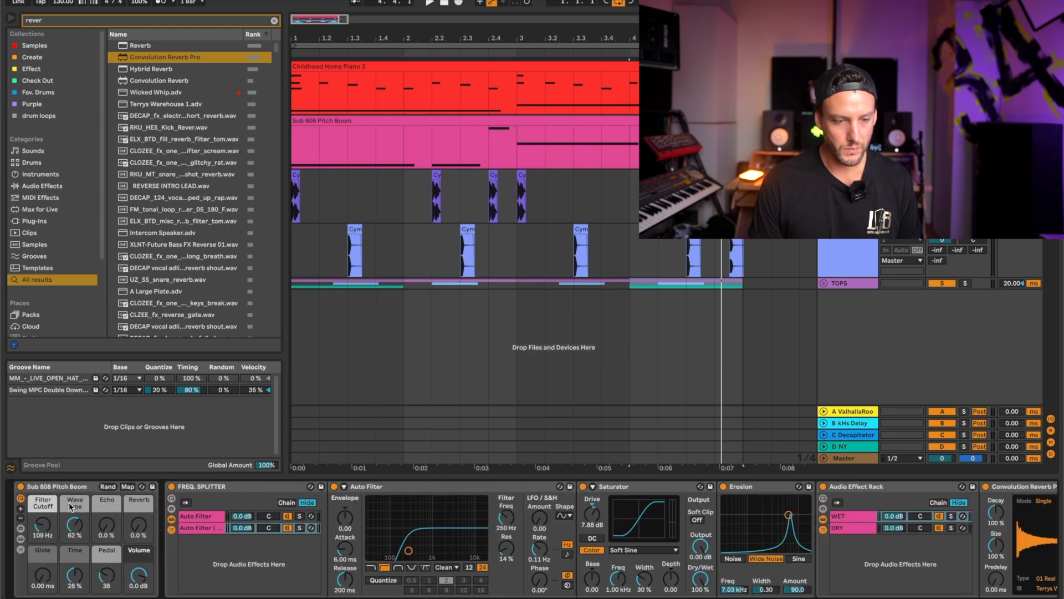
scroll(215, 490, right, 5)
double_click(101, 485)
click(383, 528)
key(super+f)
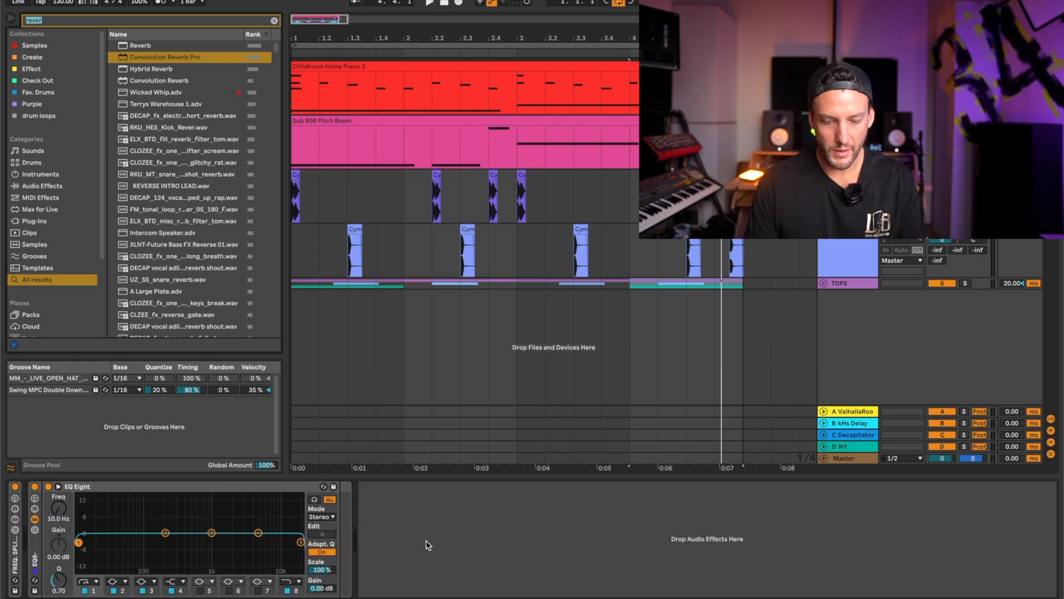
text(comp)
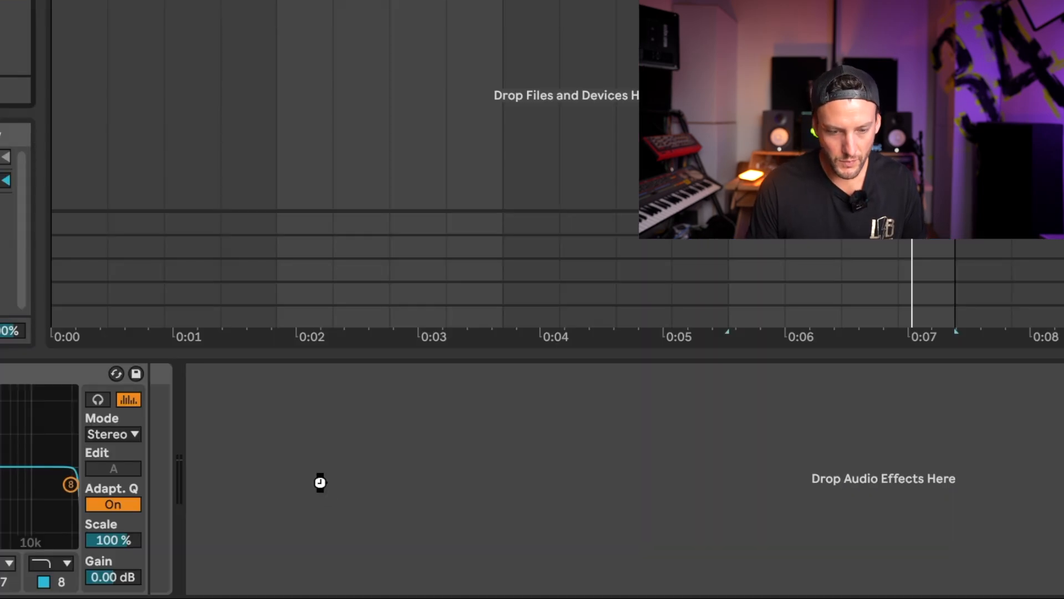
- Enable the 808 Compressor's sidechain with 3-Cymatics - Jab Kick as its audio source
click(230, 401)
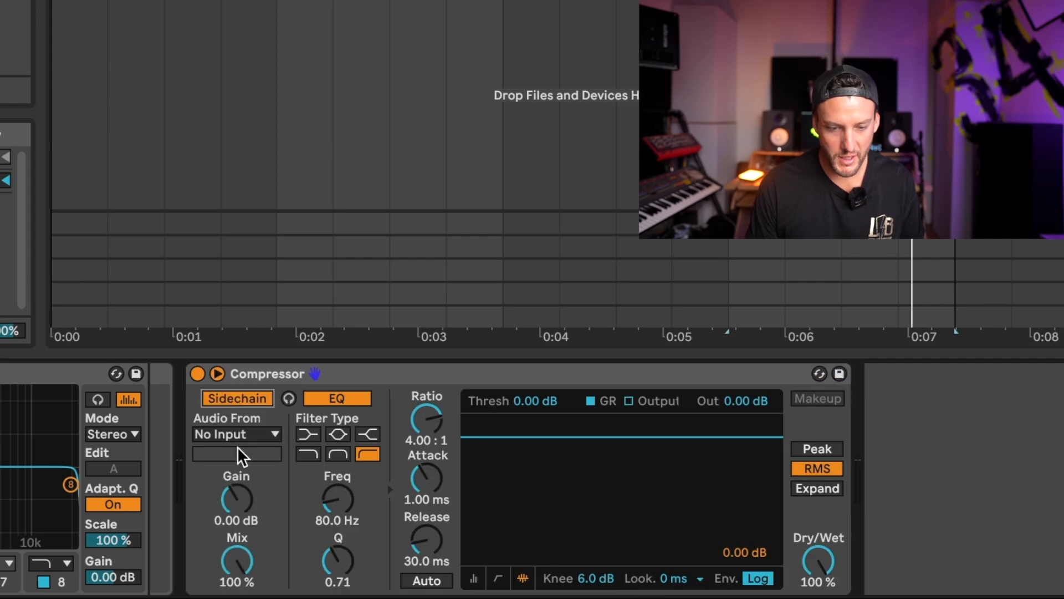
click(244, 436)
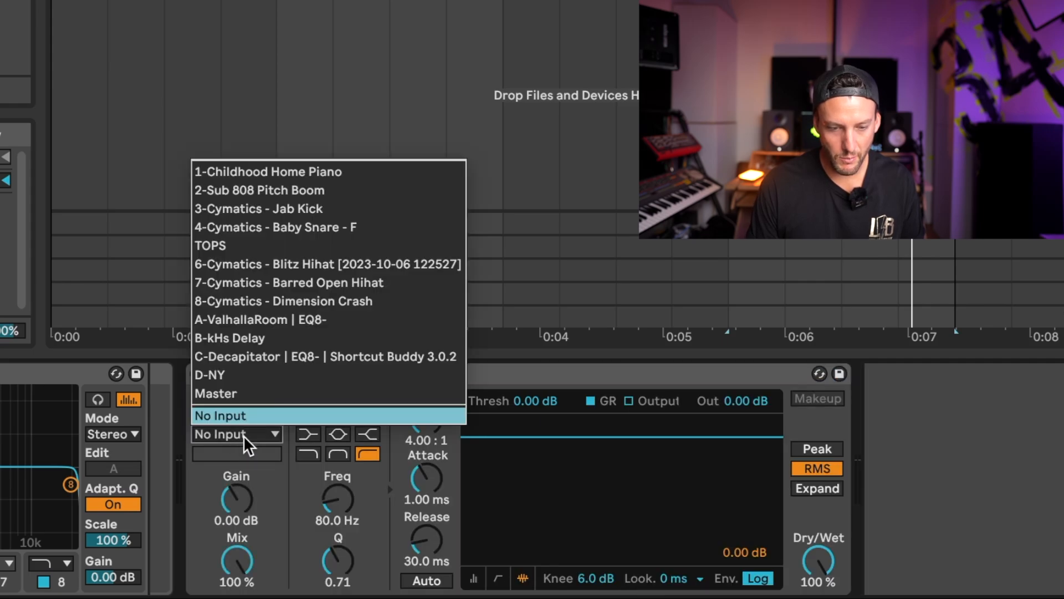
click(366, 209)
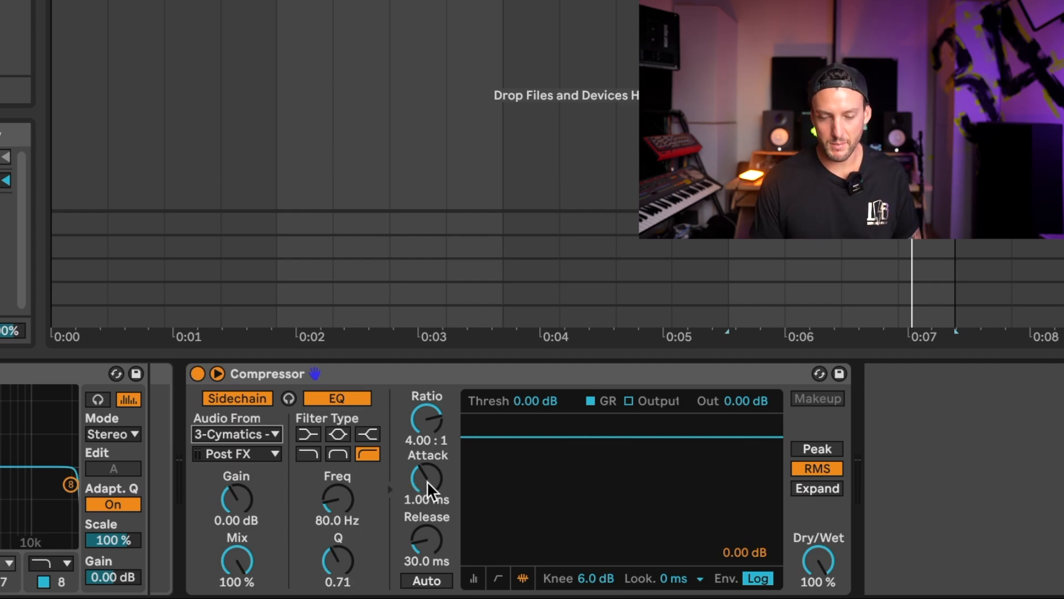
- Set the 808 Compressor's attack to 0.03 ms, threshold to about -21.7 dB and release to about 155 ms while listening
drag(428, 481, 427, 526)
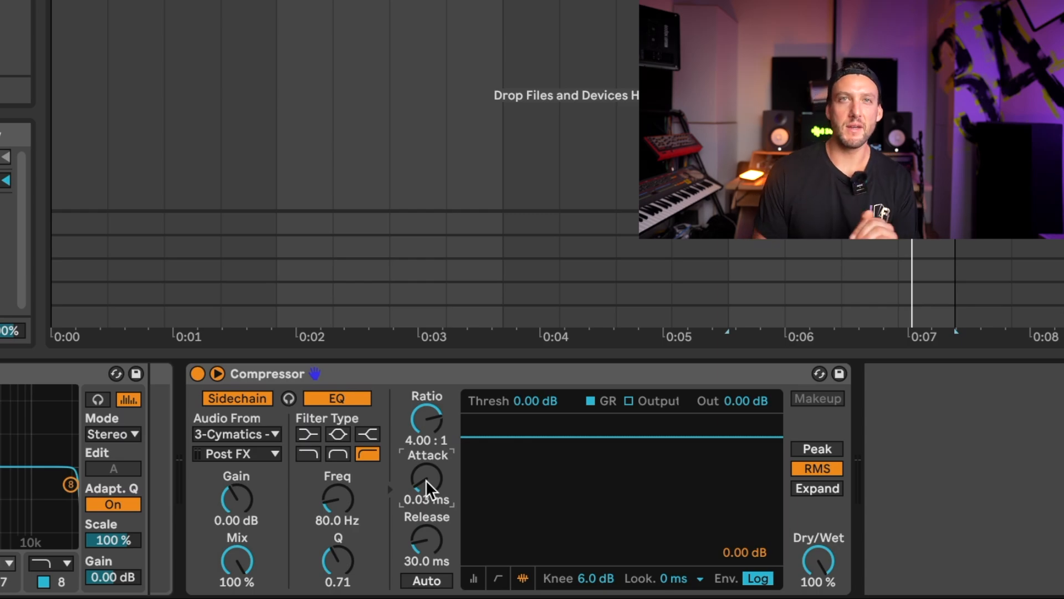
drag(535, 439, 536, 495)
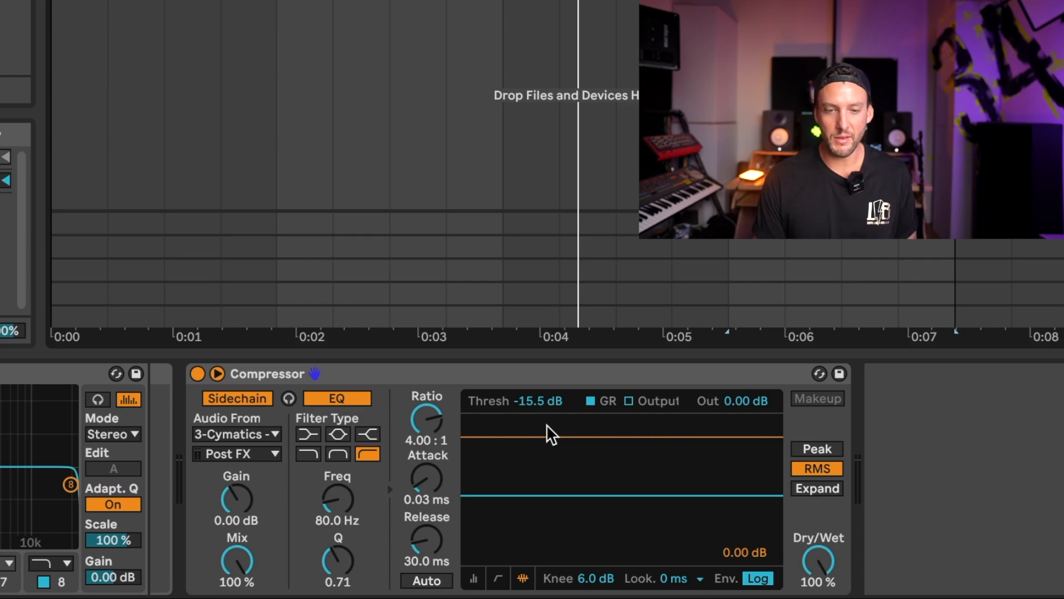
key(space)
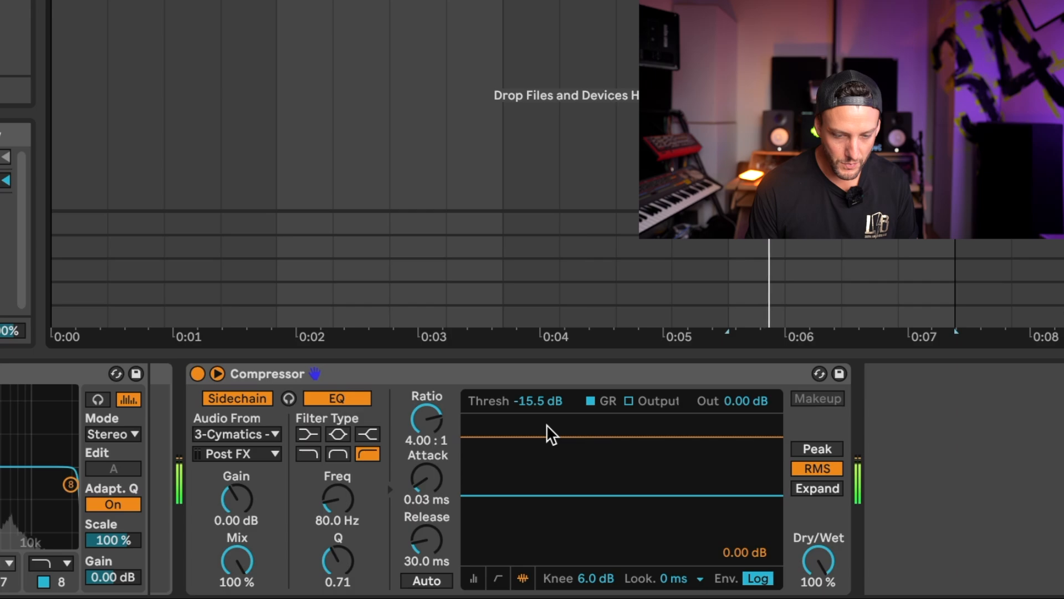
drag(567, 494, 568, 515)
drag(426, 541, 427, 519)
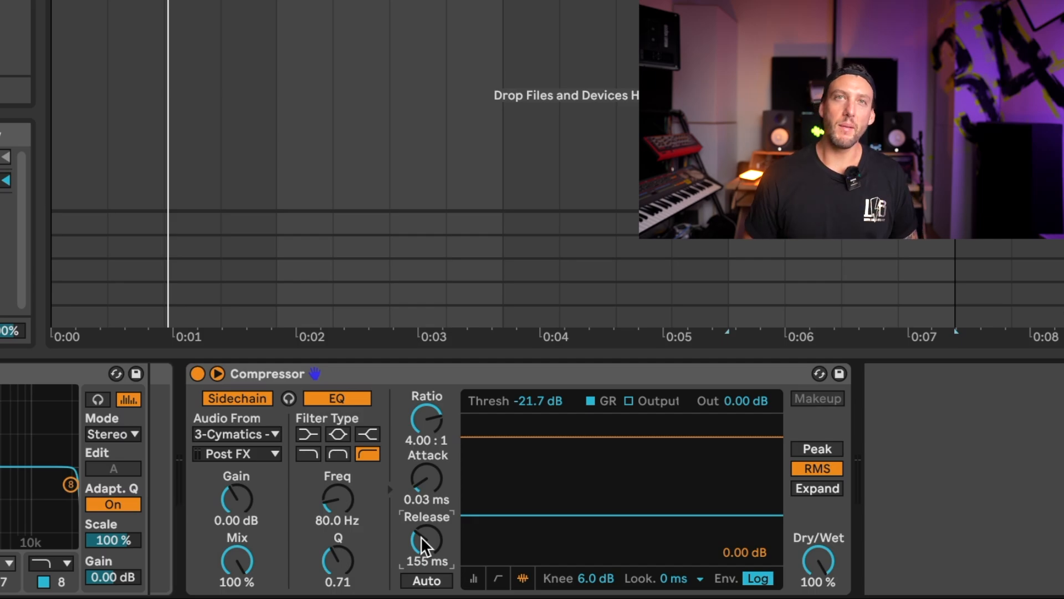
key(space)
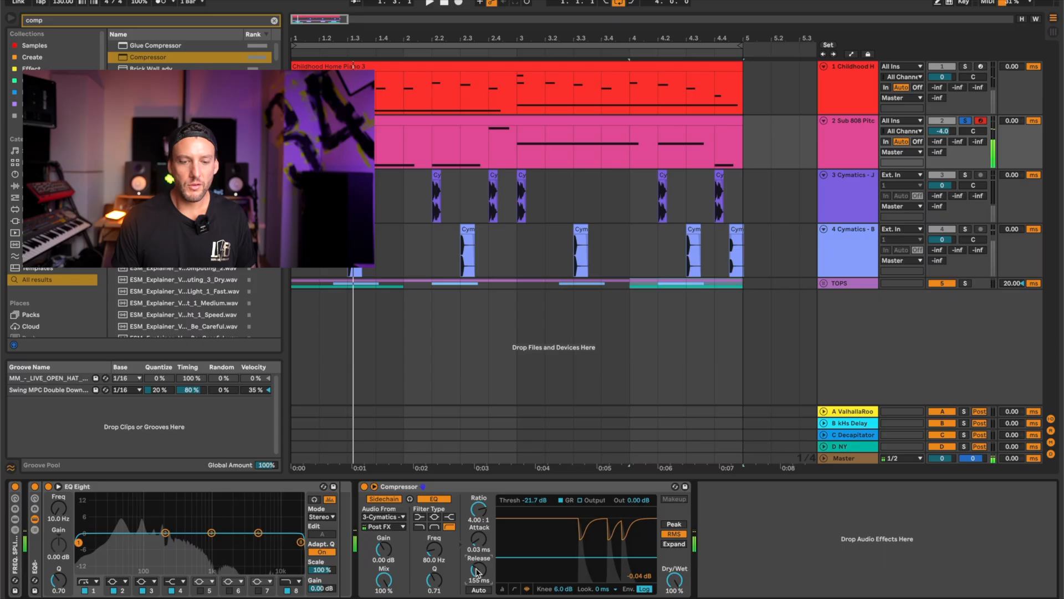
- Copy the 808's sidechain Compressor to the end of the TOPS group and piano track effect chains
click(497, 492)
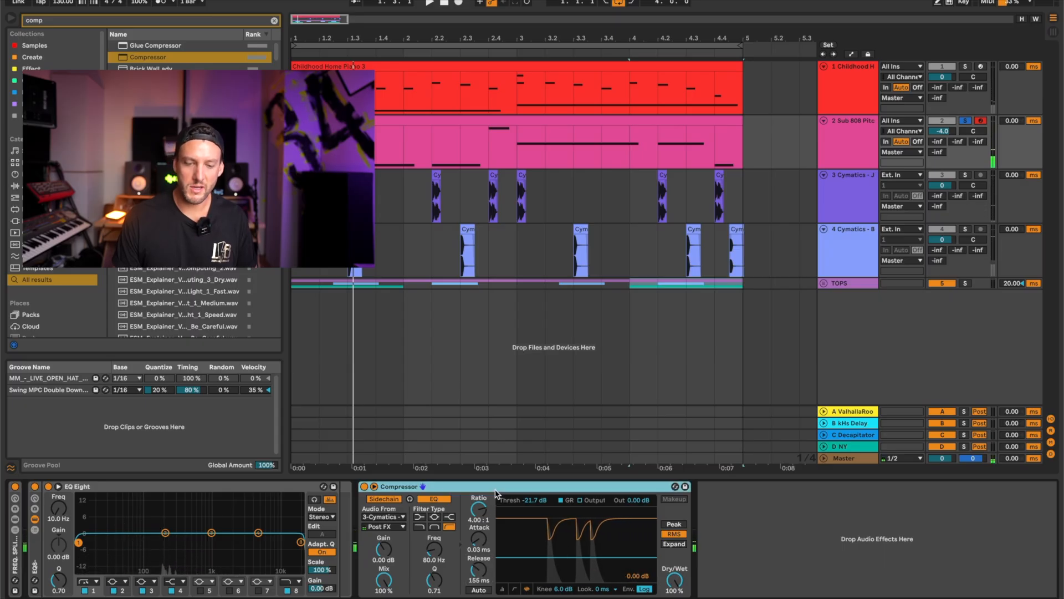
click(848, 283)
drag(971, 498, 974, 542)
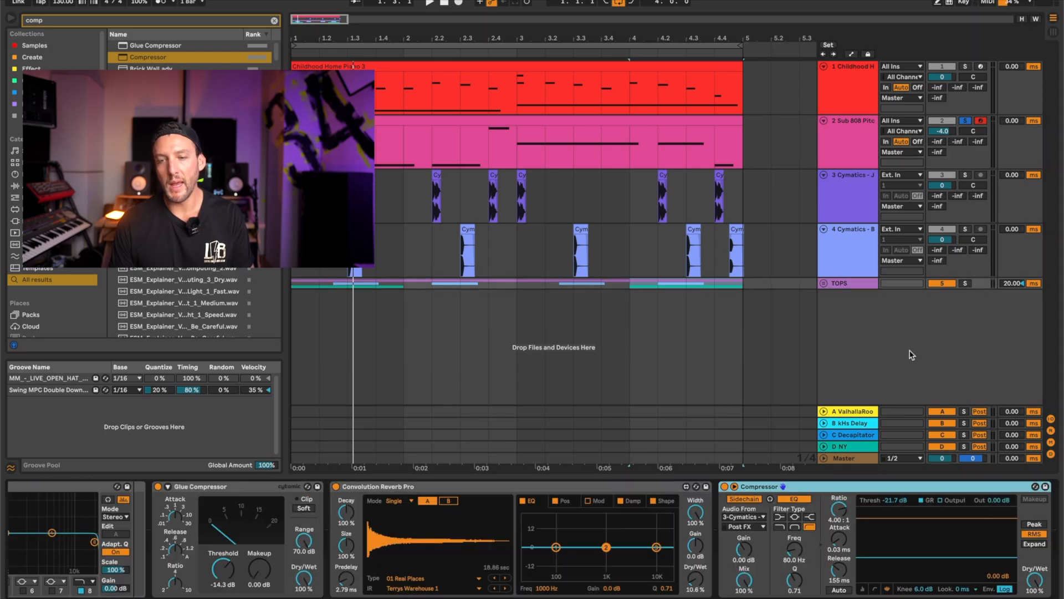
click(862, 95)
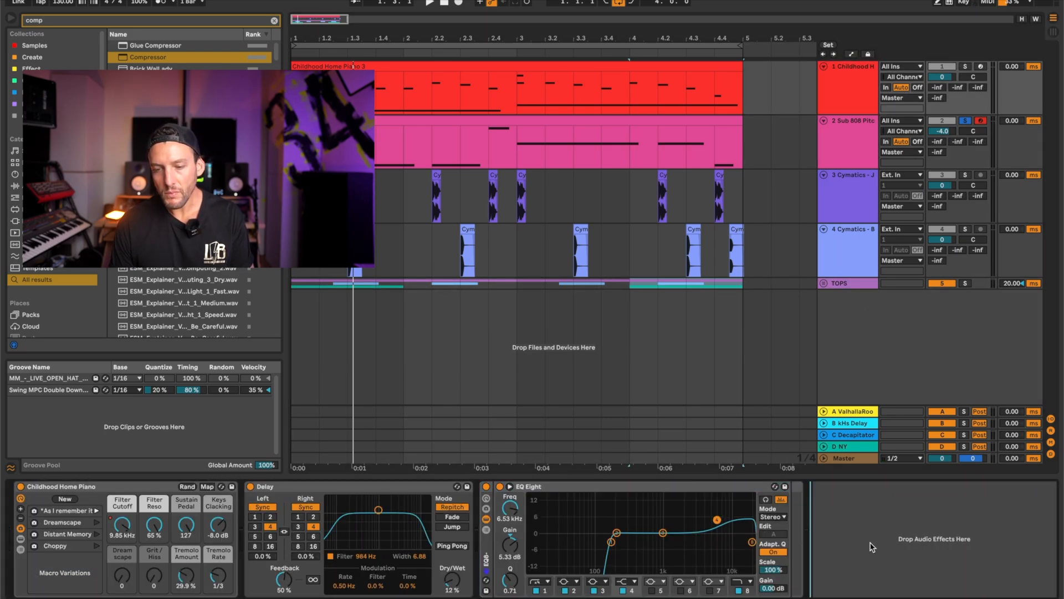
- Unsolo the 808 track and play the full beat to hear the sidechain compression
click(965, 120)
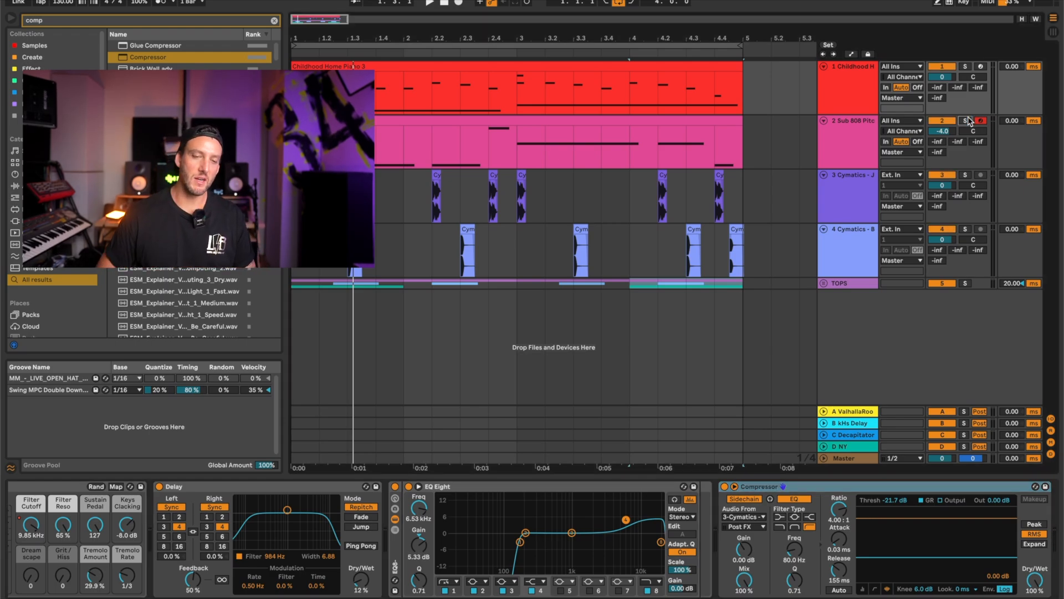
key(space)
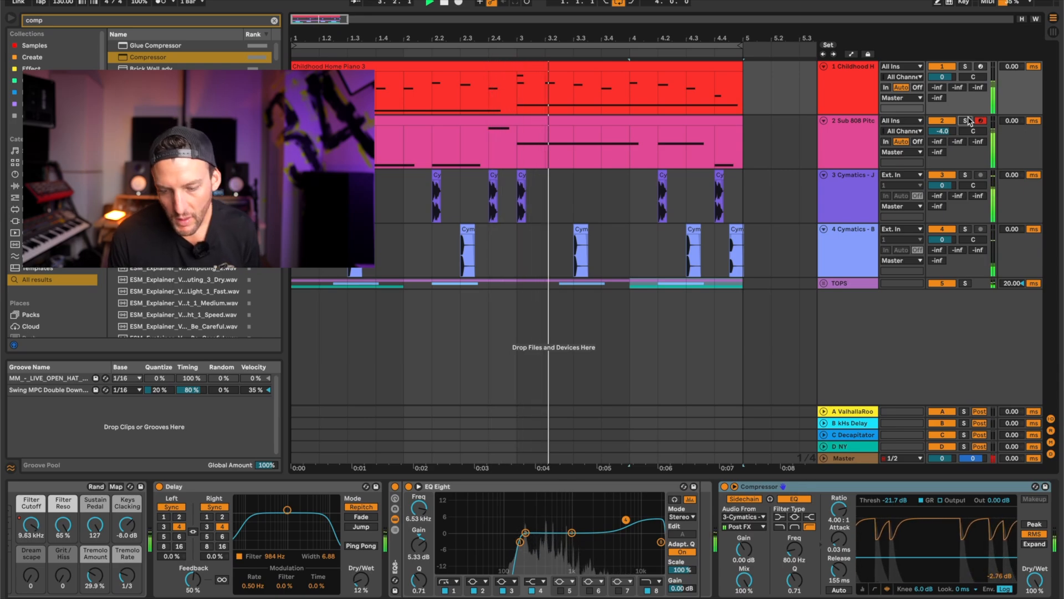
key(space)
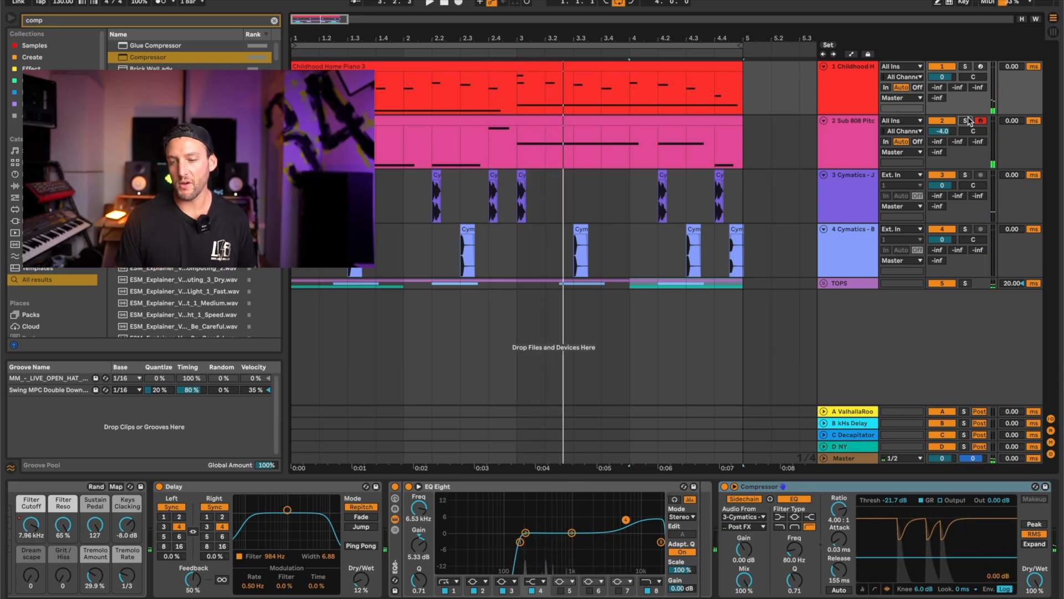
- Set the sidechain Compressors to about 15.5 ms release and -14.6 dB threshold on the piano, and 19.8 ms and -13.2 dB on TOPS
click(866, 80)
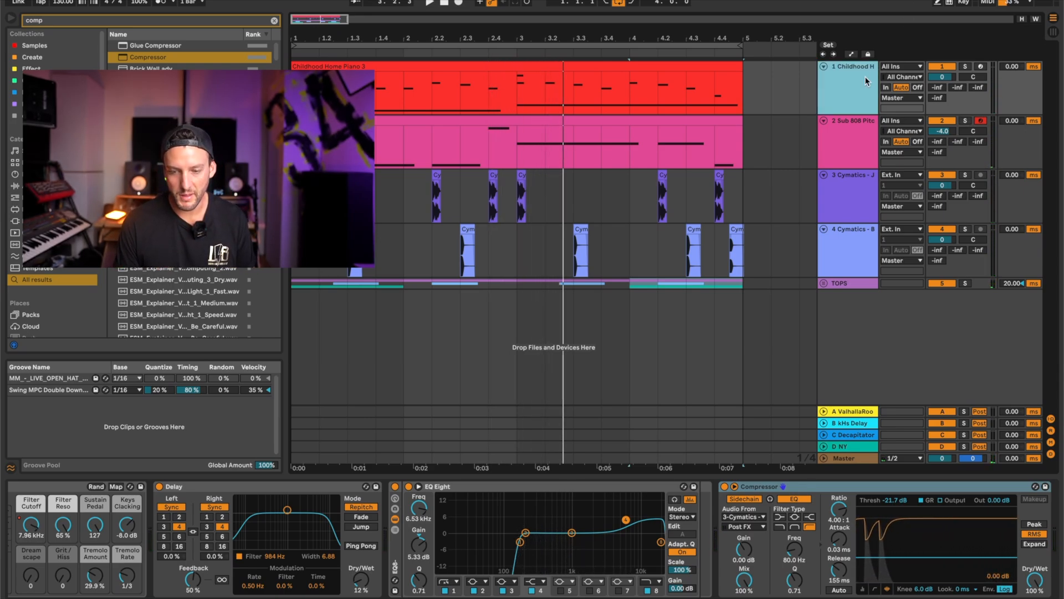
click(839, 569)
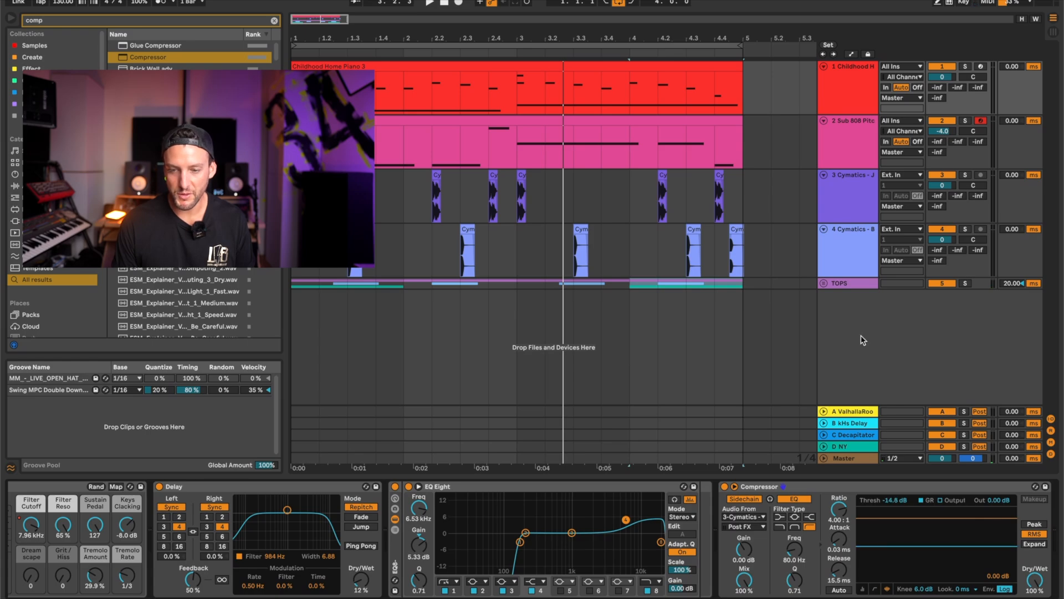
click(848, 285)
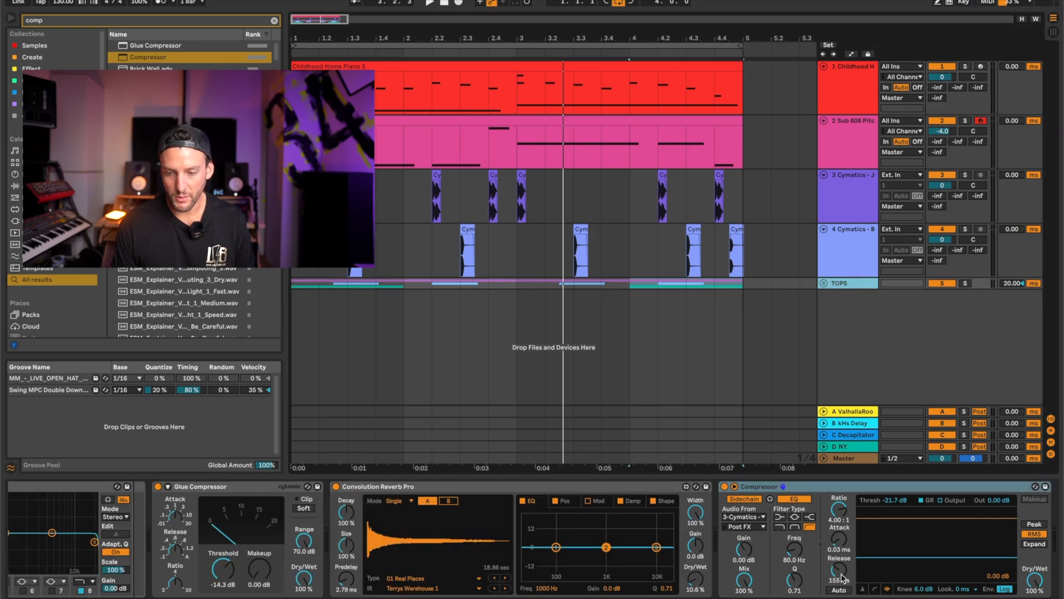
drag(841, 576, 841, 596)
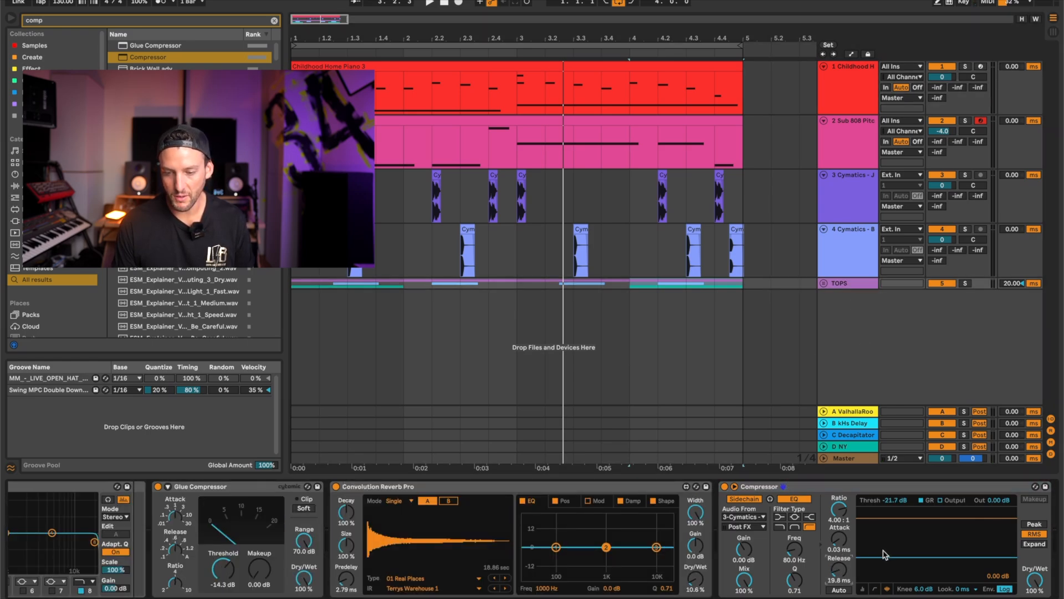
key(space)
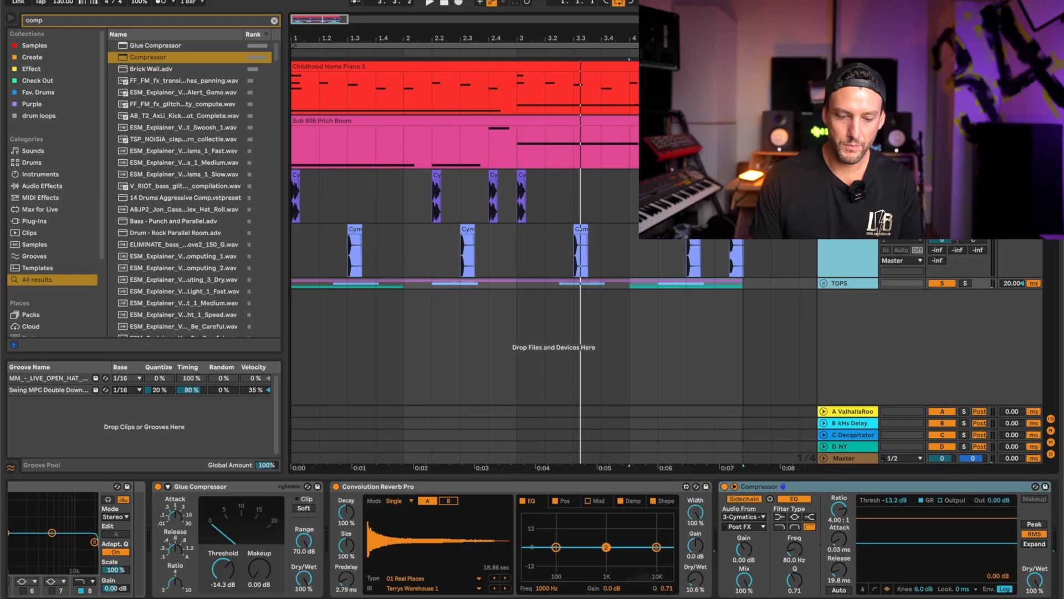
- Group the kick, snare and TOPS tracks and rename the group DRUMZ
key(ctrl+g)
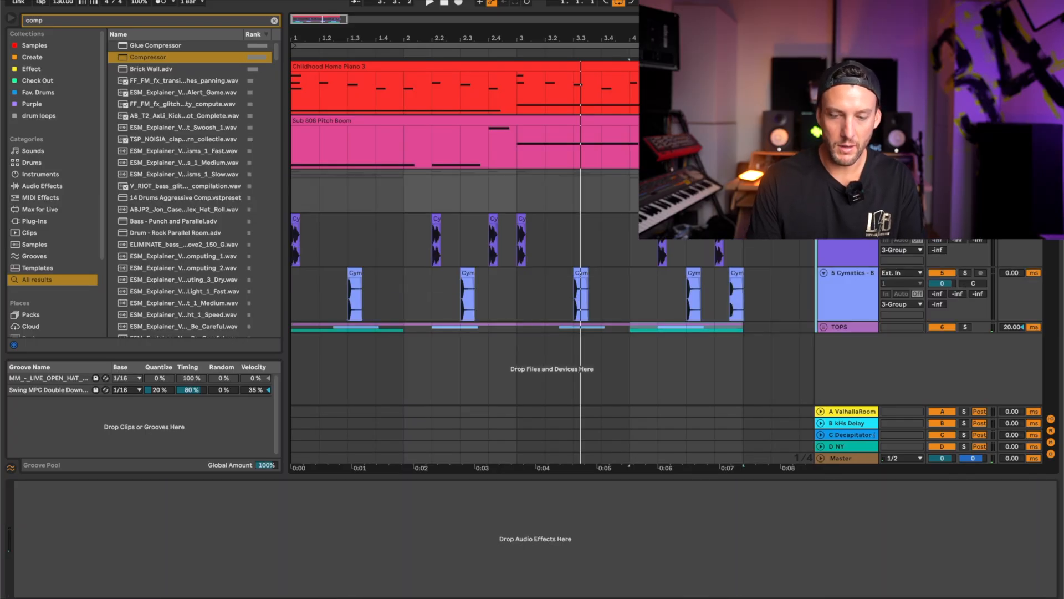
key(ctrl+r)
text(DRUMZ)
key(Return)
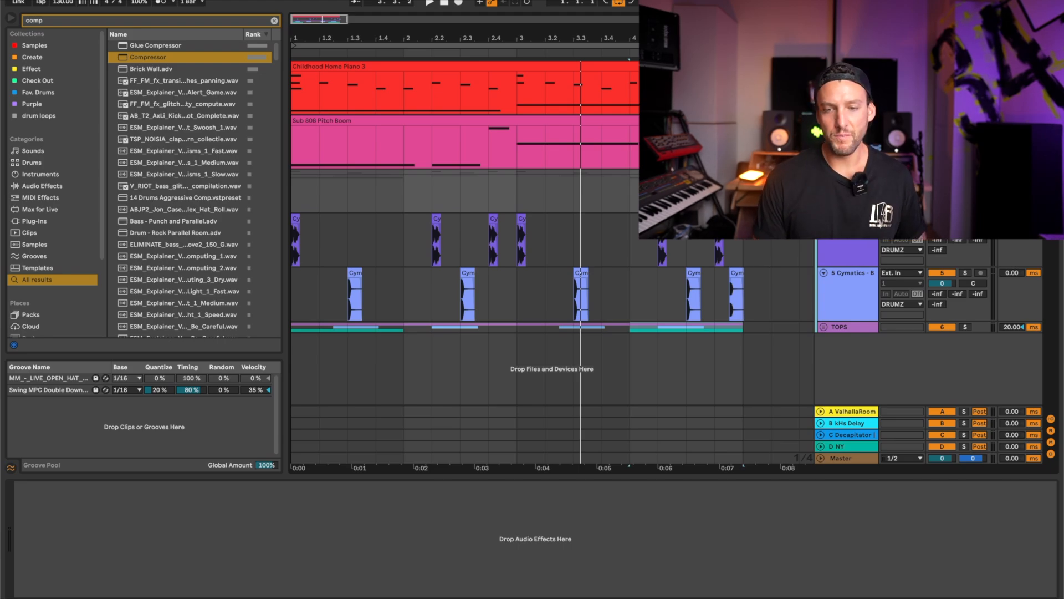
- Add a Saturator to the DRUMZ group
key(ctrl+f)
text(satu)
key(Down)
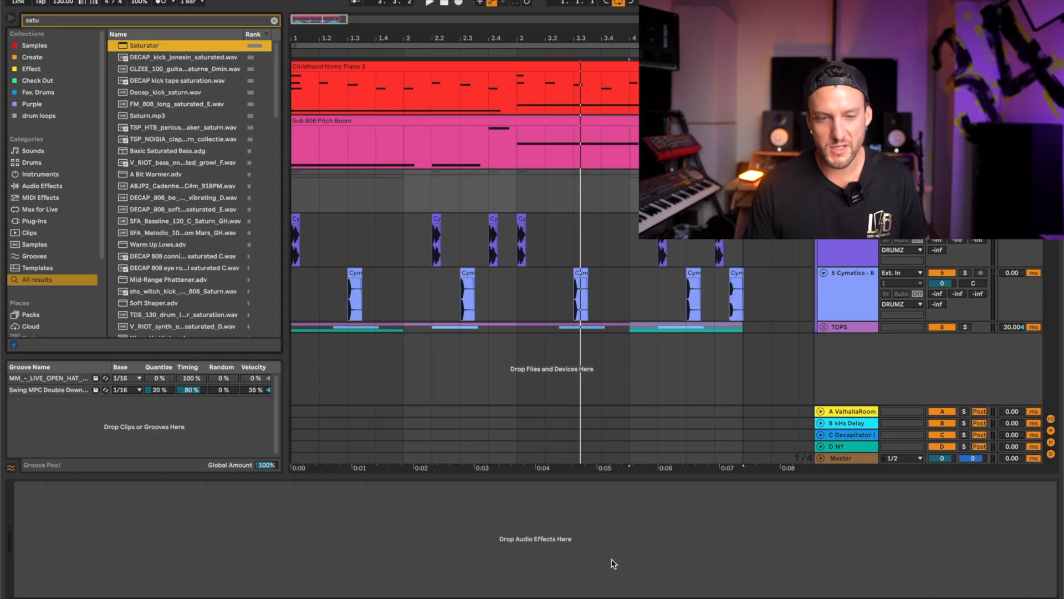
key(Return)
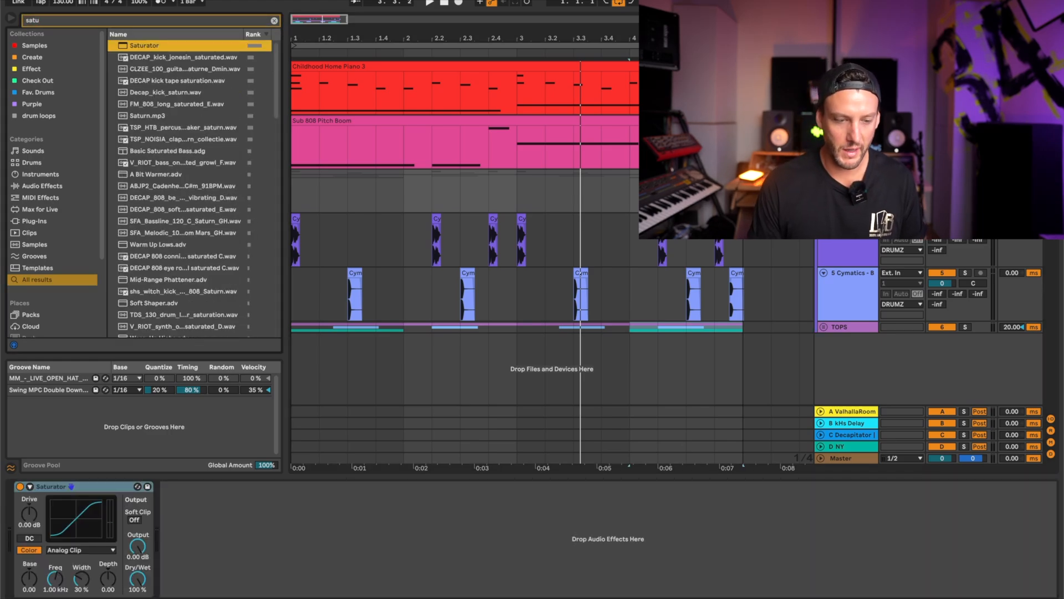
- Set the DRUMZ Saturator to Soft Sine with about 3.43 dB drive and about 18.3 % dry/wet while listening
click(57, 550)
click(65, 569)
key(space)
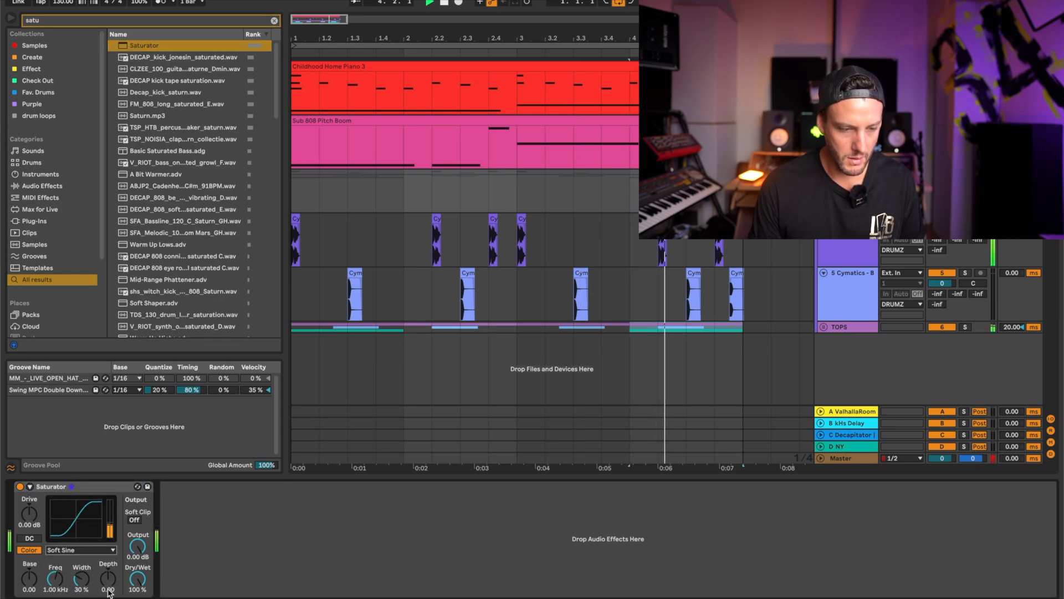
drag(29, 513, 28, 507)
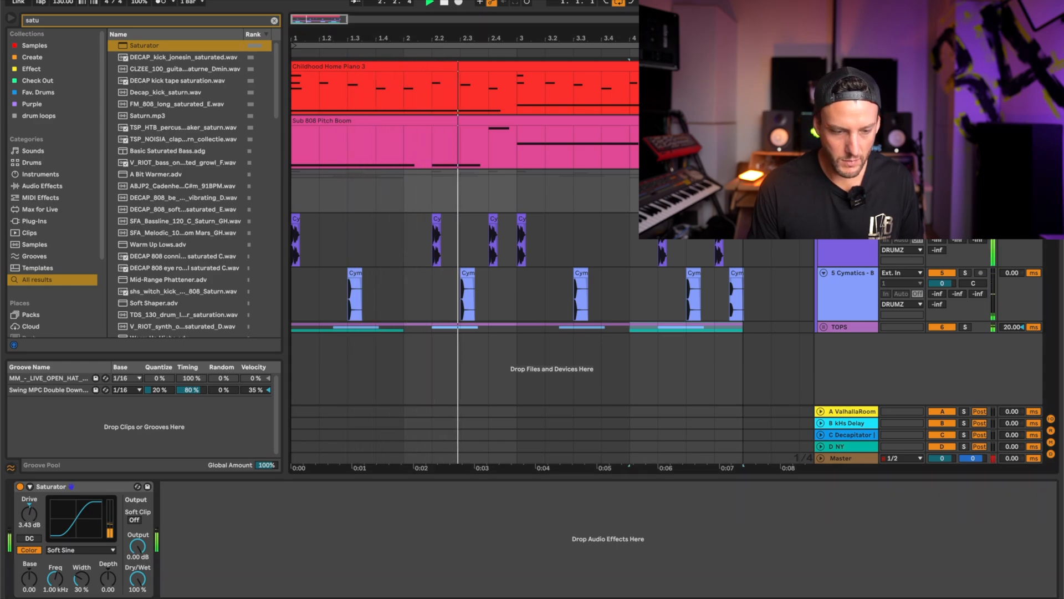
drag(146, 581, 145, 598)
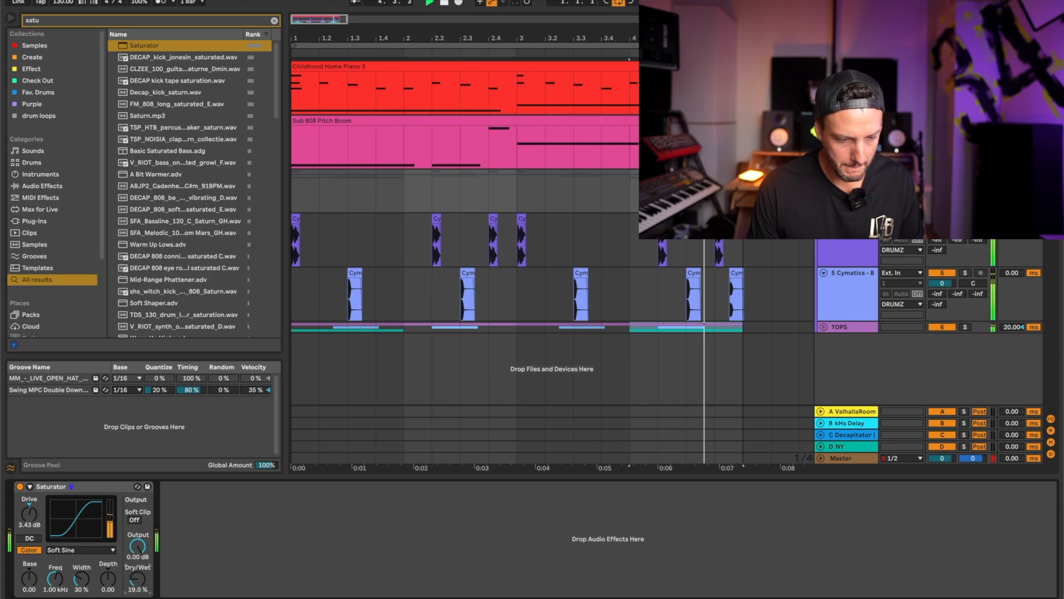
- Add the GC_SLOW Glue Compressor rack after the DRUMZ Saturator and delete the rack's Slow OSC device
click(228, 549)
key(space)
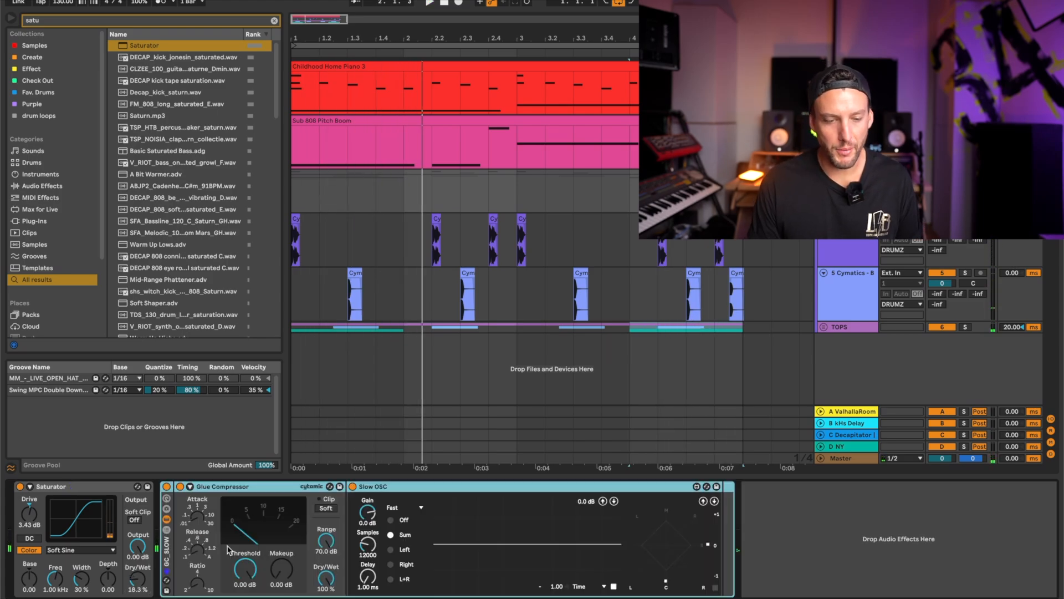
key(space)
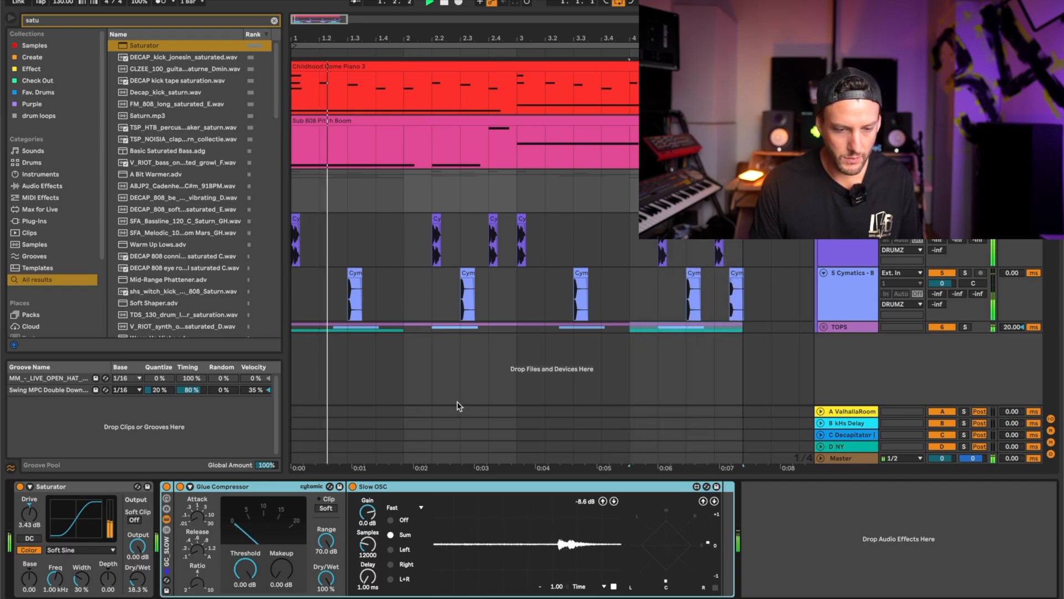
click(456, 489)
key(Delete)
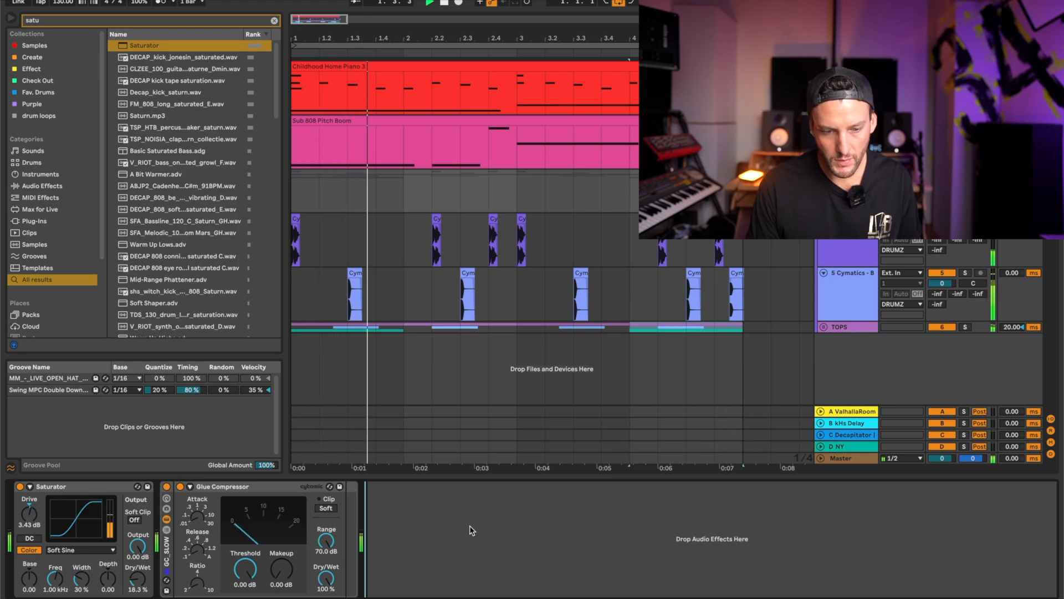
- Add a Reverb to the Cymatics Baby Snare track
click(845, 277)
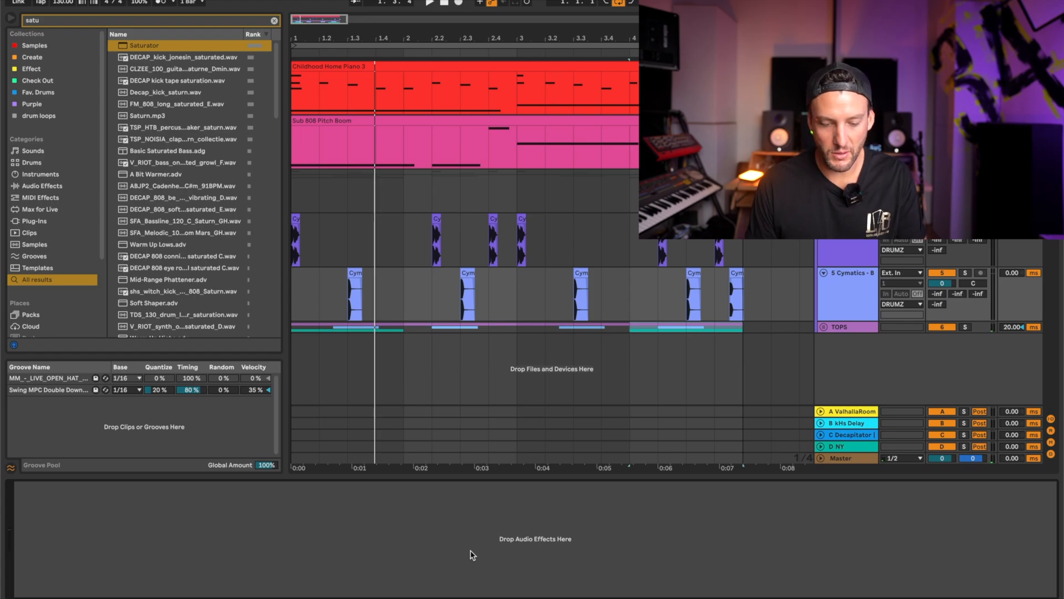
key(super+f)
text(reverb)
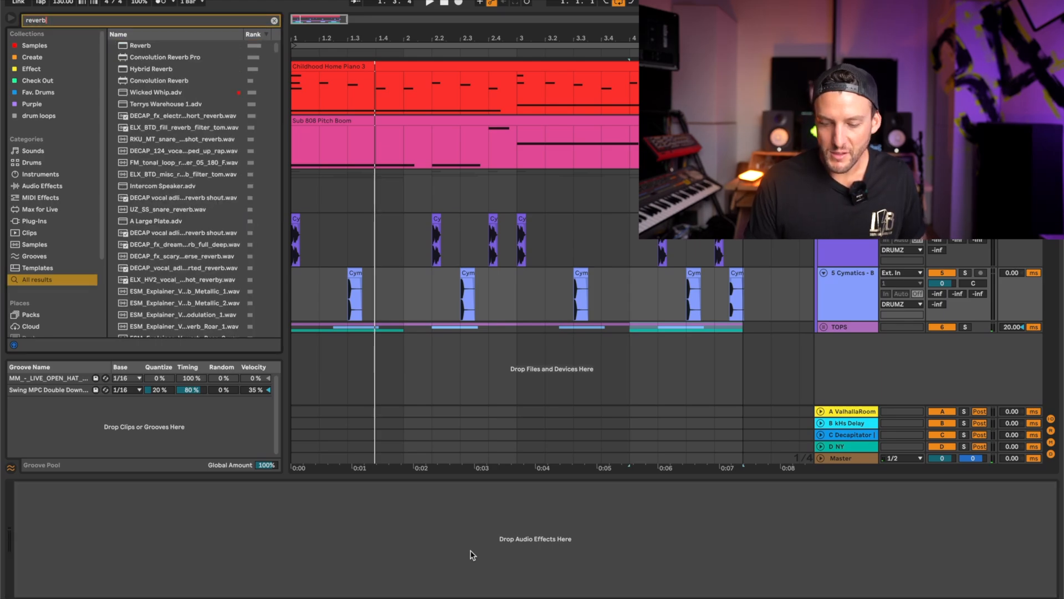
key(Return)
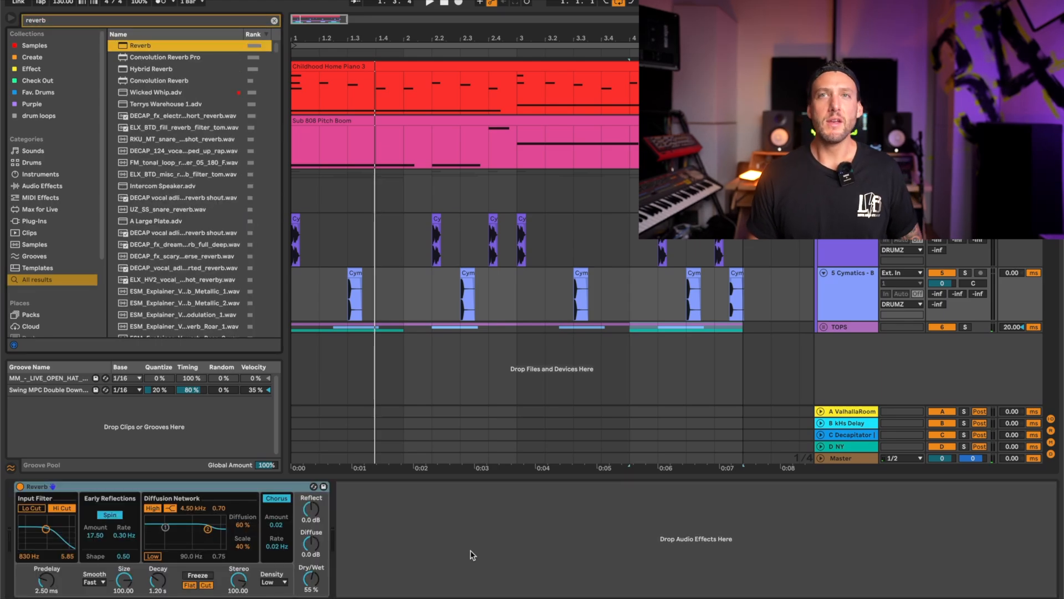
- Automate the snare Reverb's dry/wet from 0 % up to 33 % after the second hit and duplicate bars 1–2 across bars 3–4
click(314, 583)
drag(313, 583, 313, 584)
key(a)
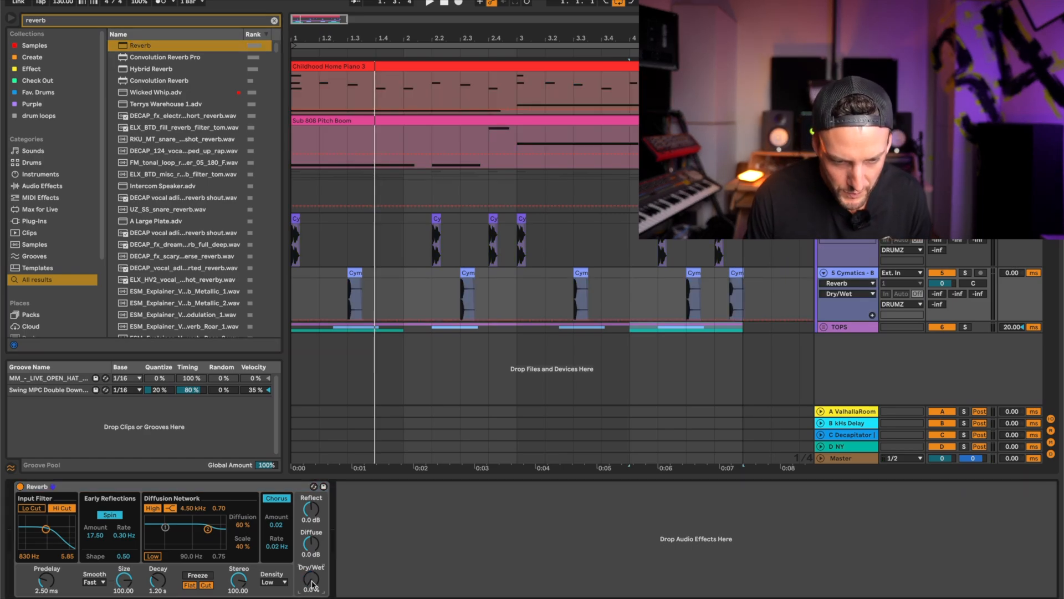
click(453, 319)
click(476, 306)
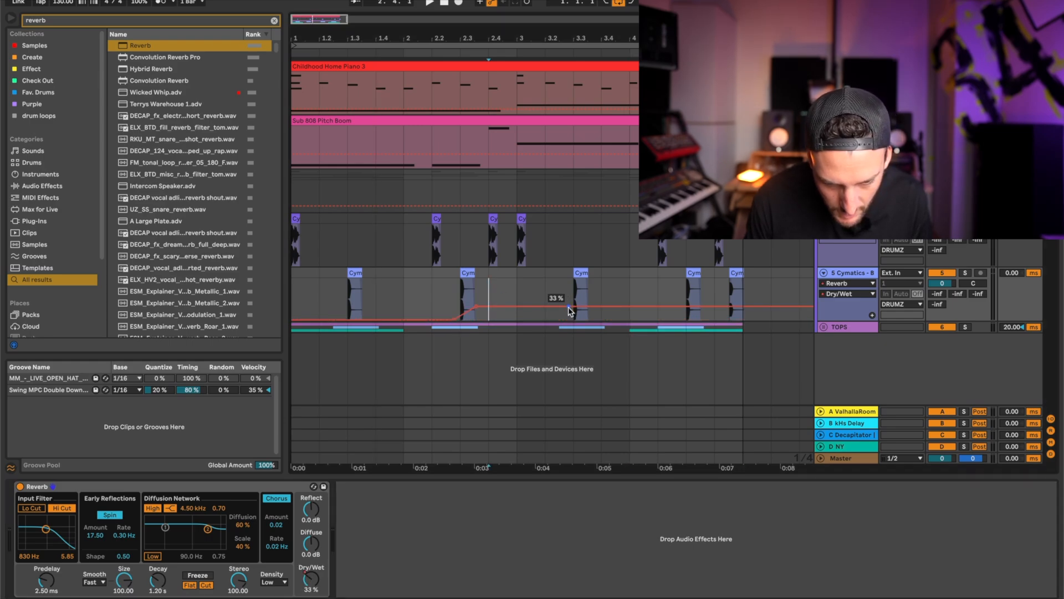
drag(573, 321, 573, 324)
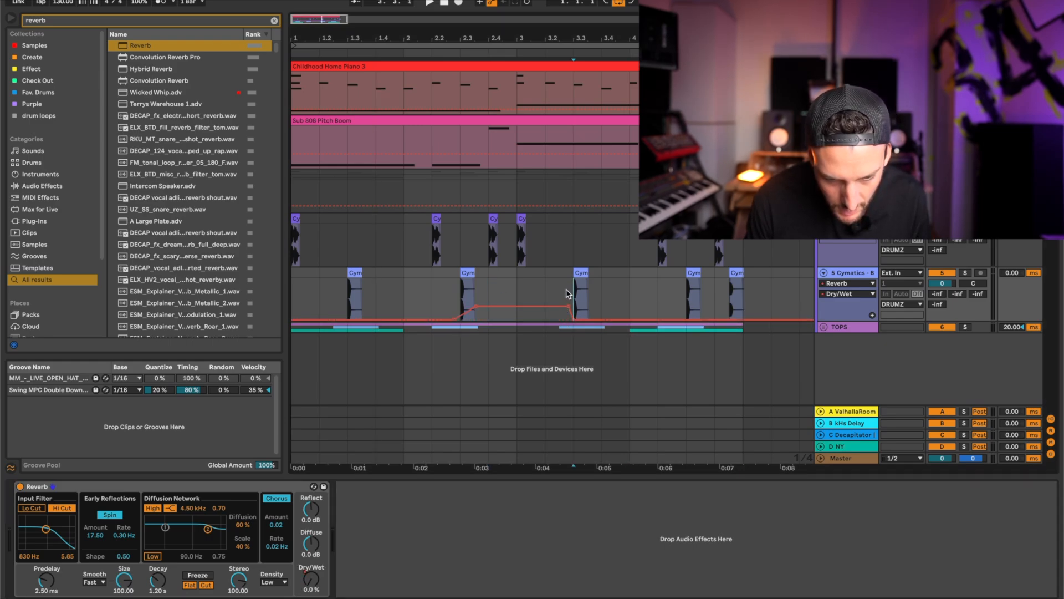
drag(515, 278, 333, 275)
key(ctrl+d)
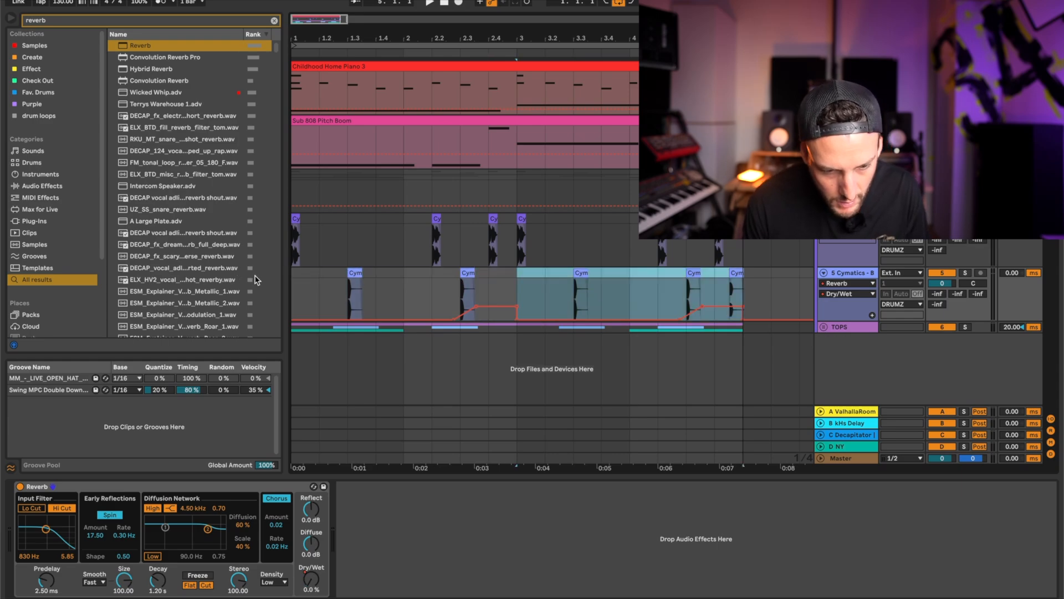
- During playback, lower the first reverb dry/wet automation peak to 21 % and make both peaks slope gradually back to zero
click(294, 288)
key(space)
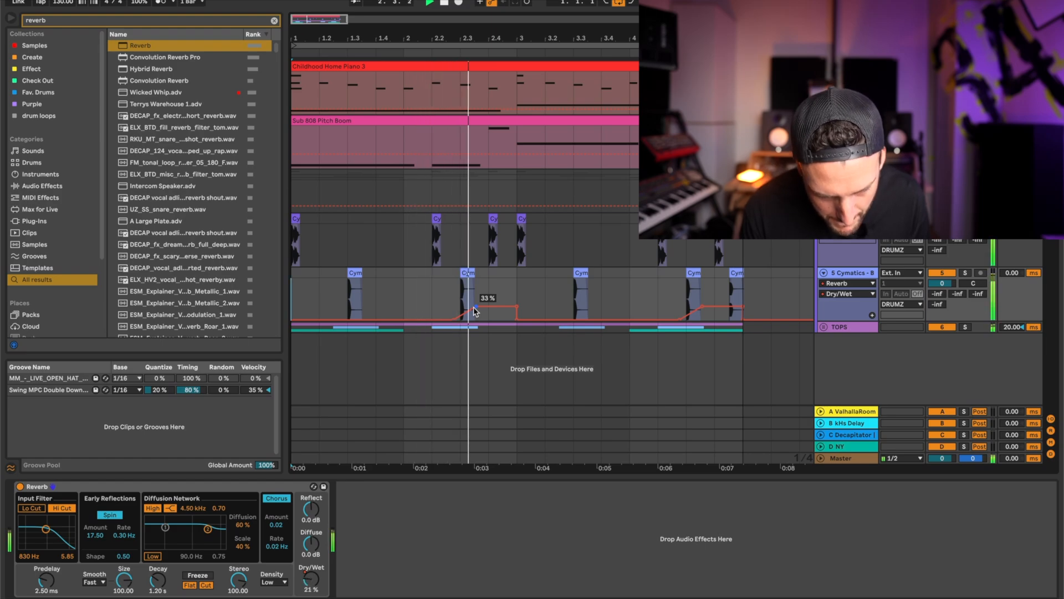
drag(474, 307, 474, 312)
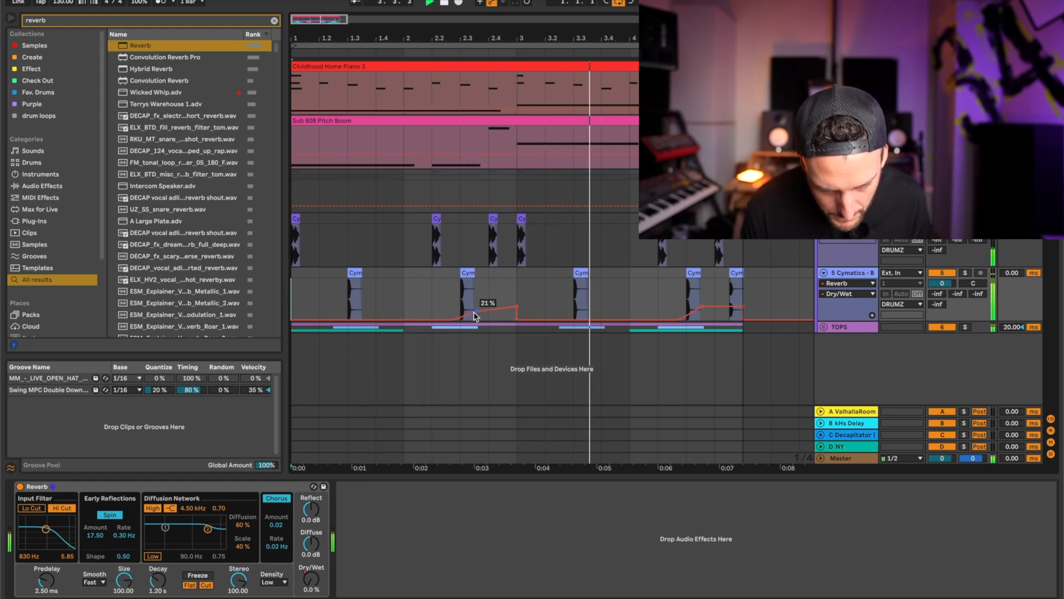
click(517, 307)
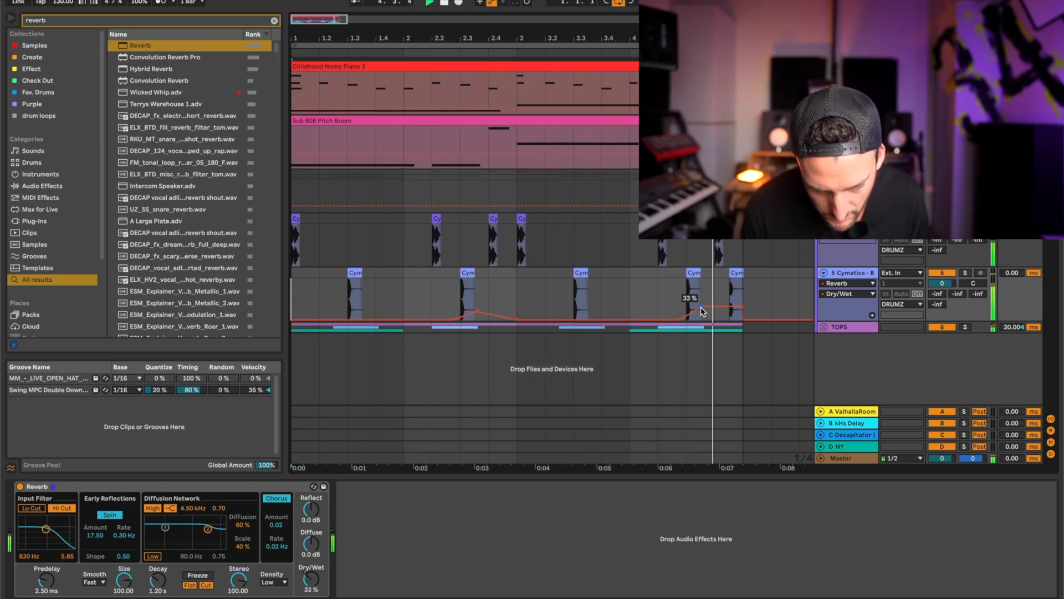
drag(742, 305, 745, 323)
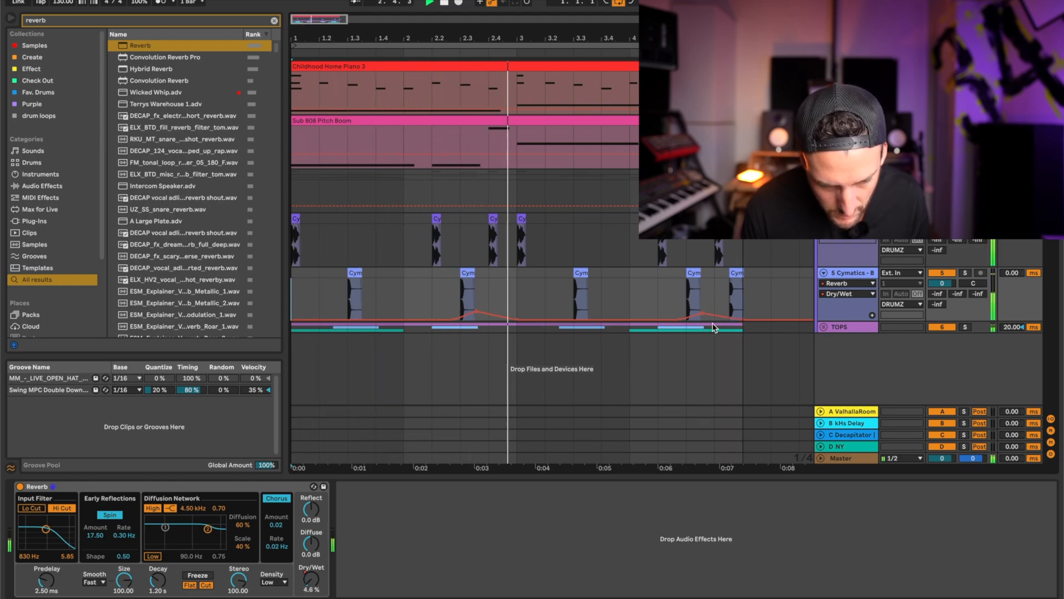
- Add an EQ Eight after the snare's Reverb and set its low cut to 147 Hz while listening
click(546, 507)
key(super+v)
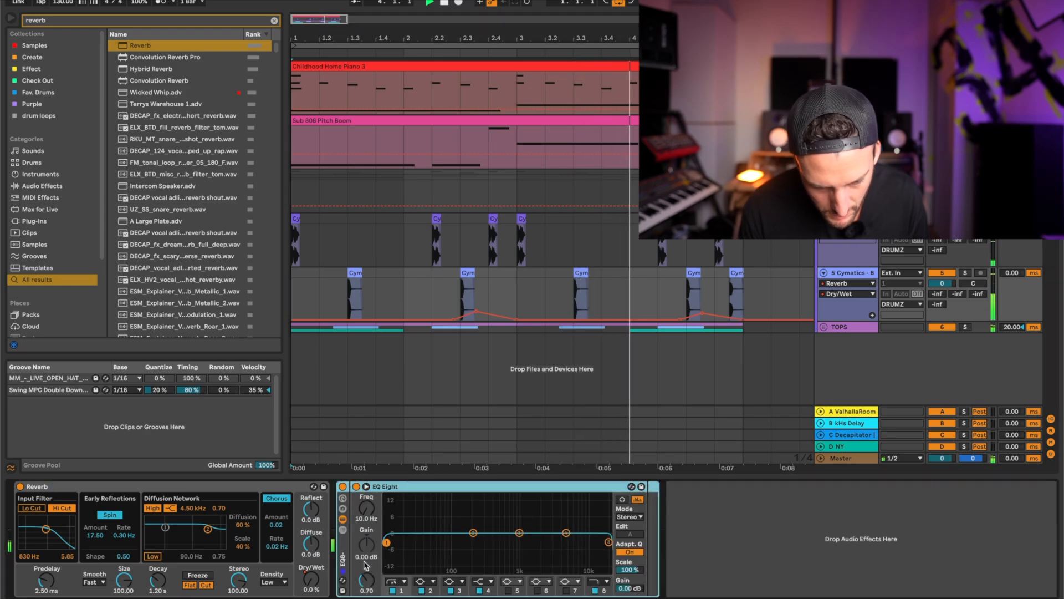
drag(387, 542, 464, 543)
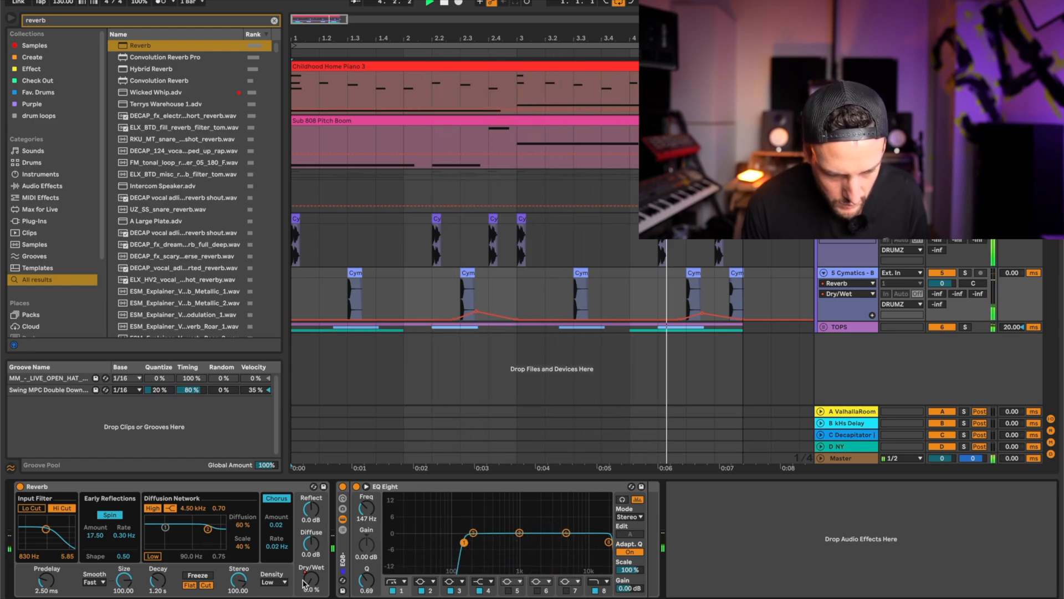
drag(305, 589, 314, 579)
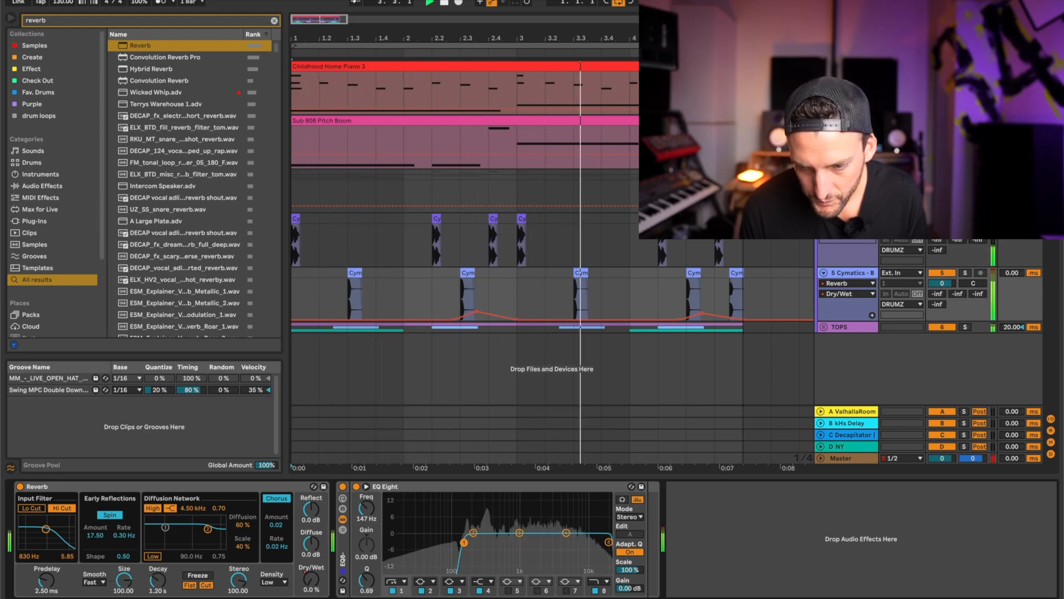
- Add an EQ Eight after the DRUMZ group's Glue Compressor and play the beat to check the frequency spectrum
click(848, 175)
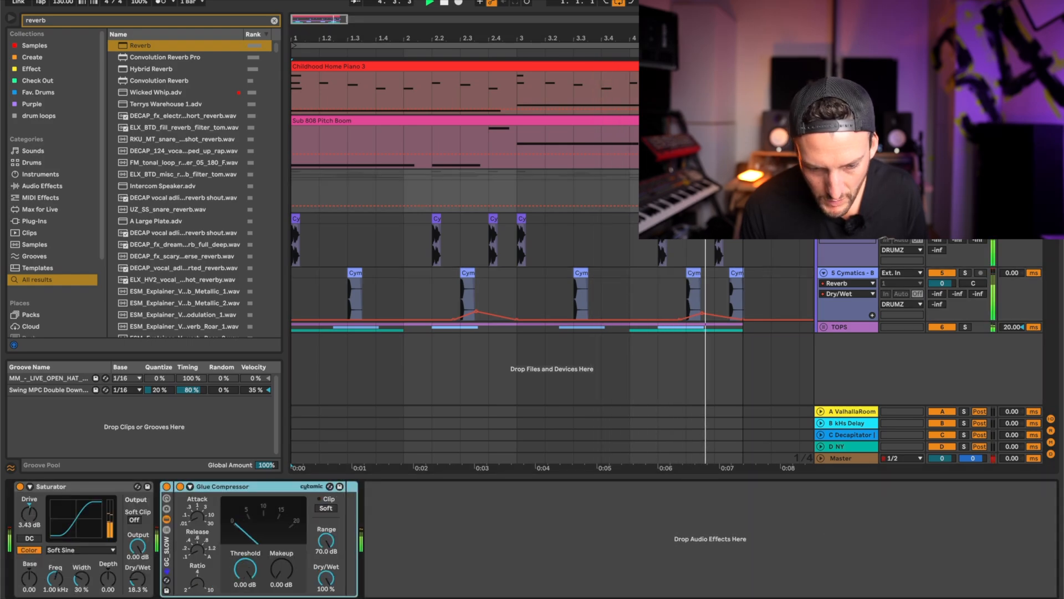
click(587, 544)
key(super+v)
key(space)
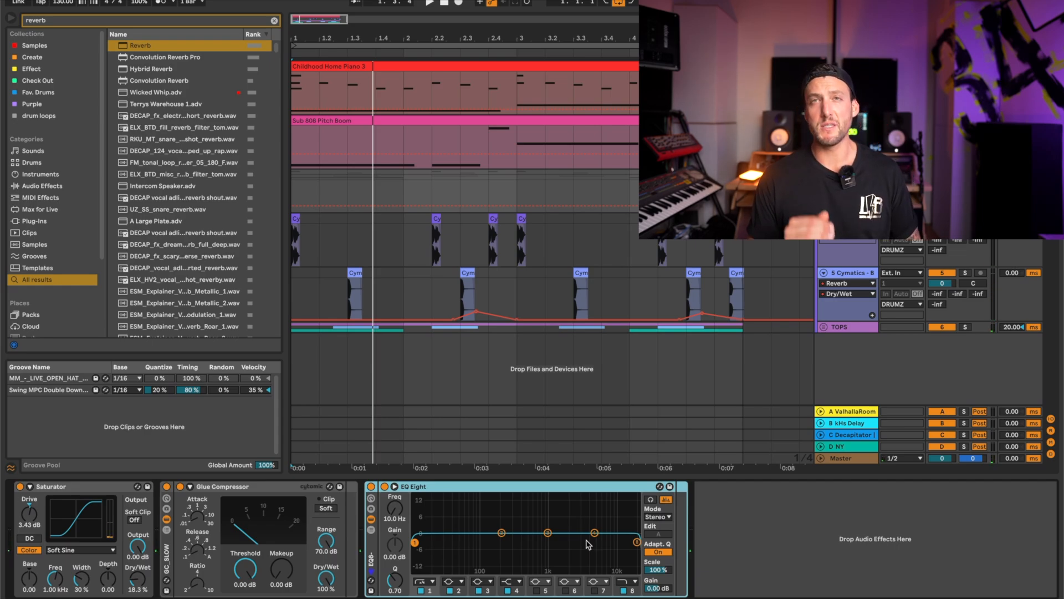
key(space)
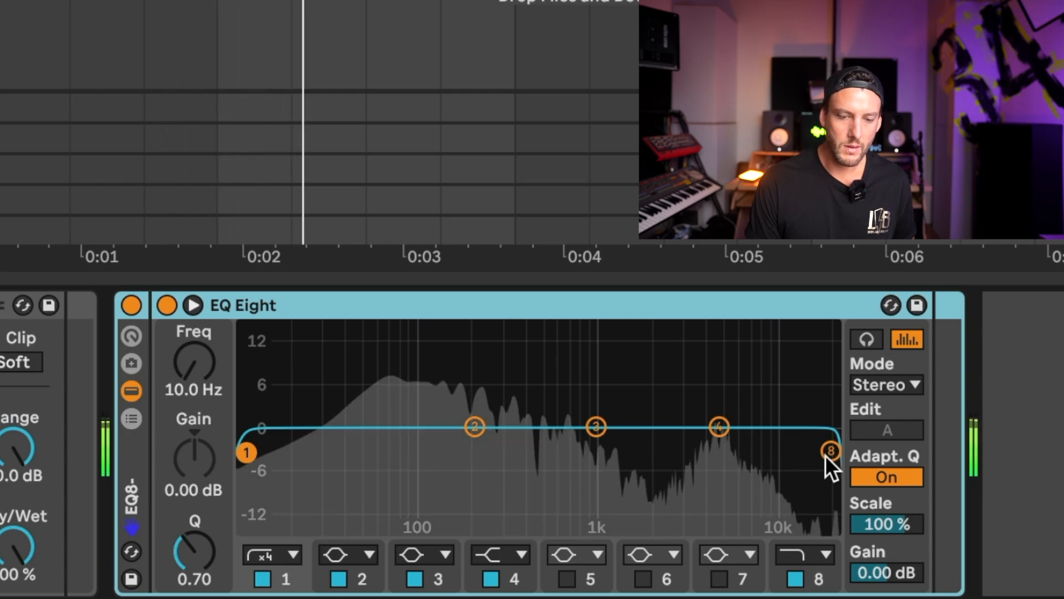
key(space)
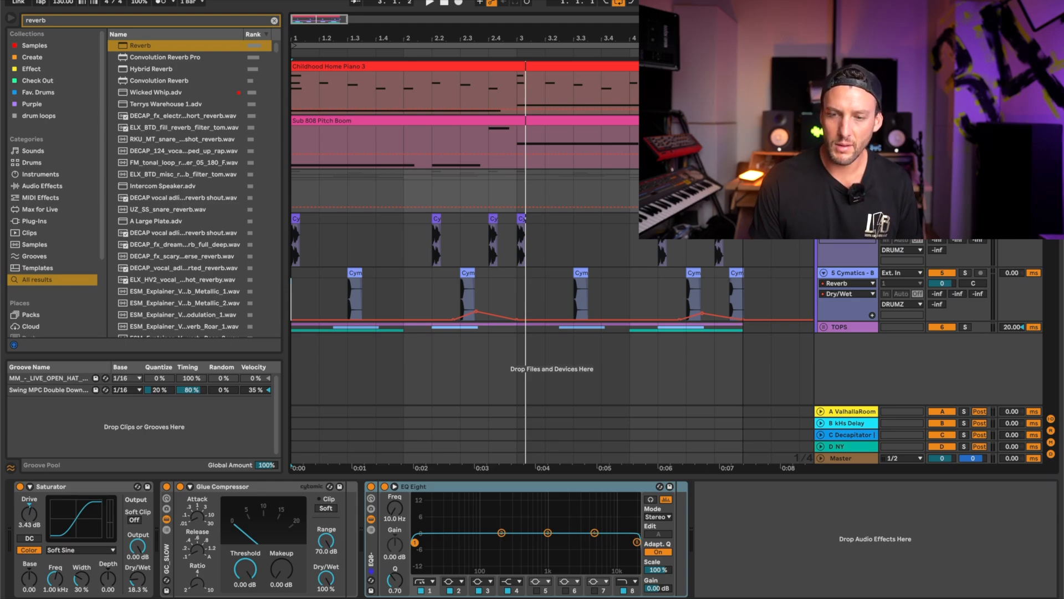
key(space)
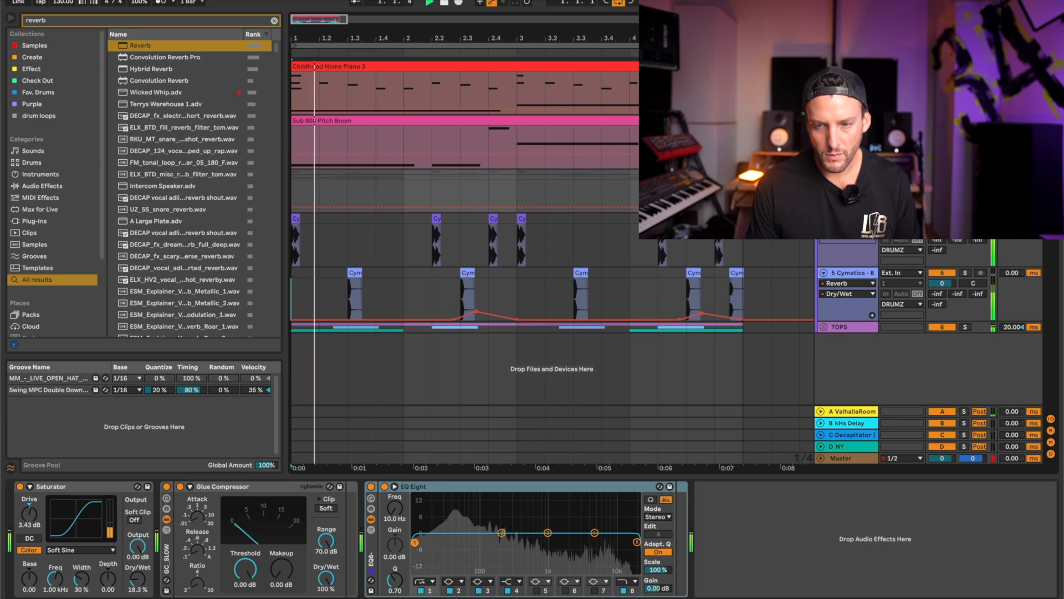
- Place DECAP_vocal_chant_hey_03.wav at beat 1.2 on the empty audio track and set the track volume to -10 dB
key(a)
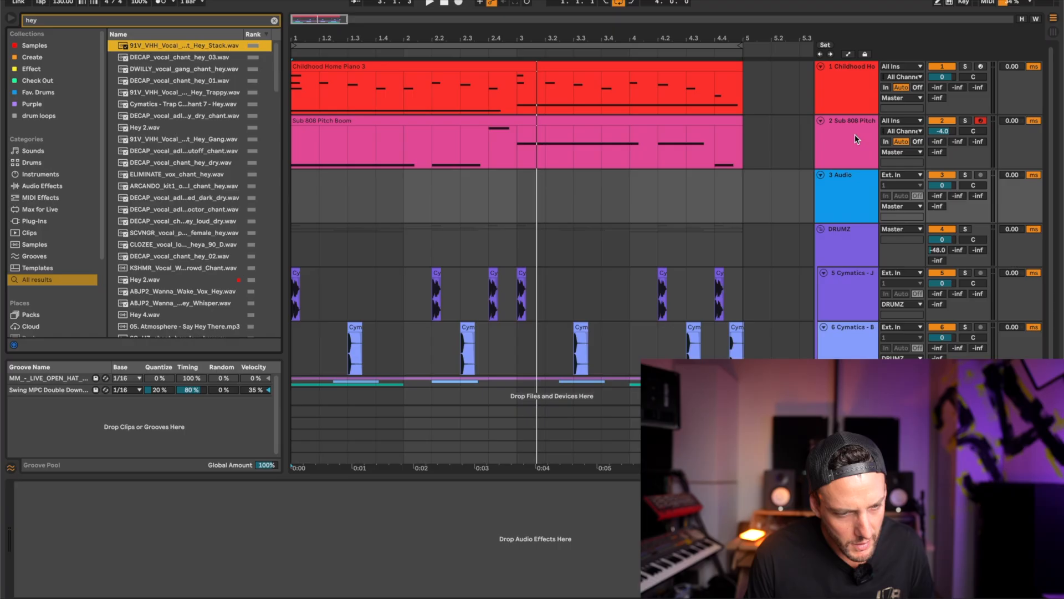
key(Down)
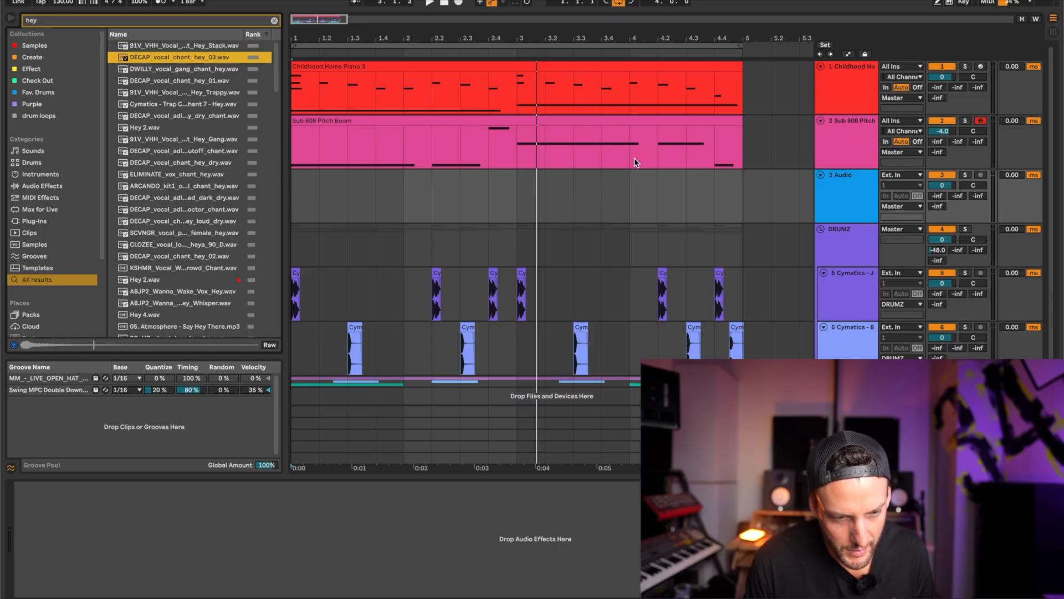
drag(154, 58, 292, 201)
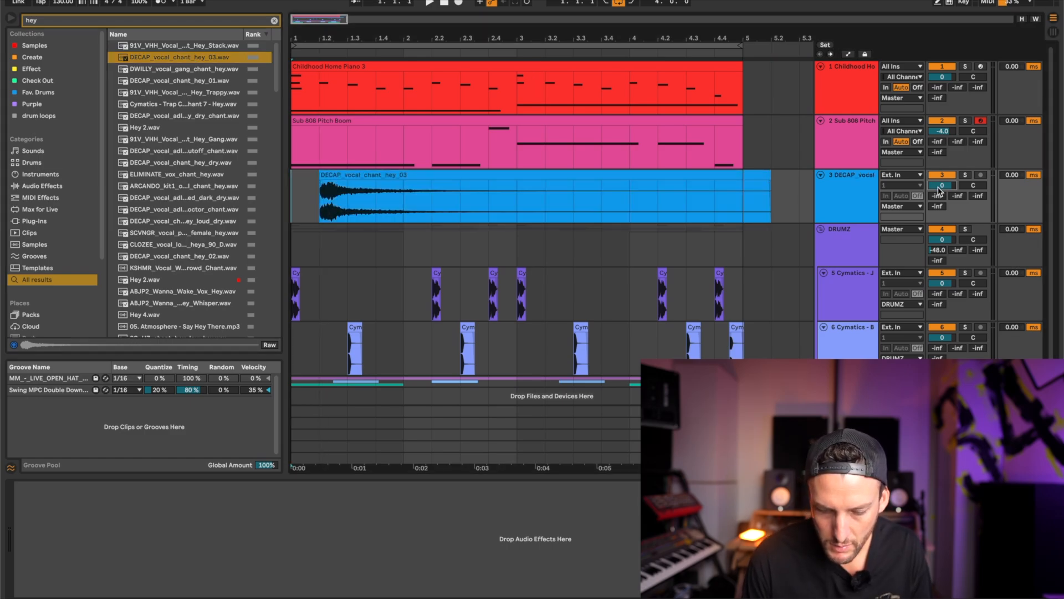
key(space)
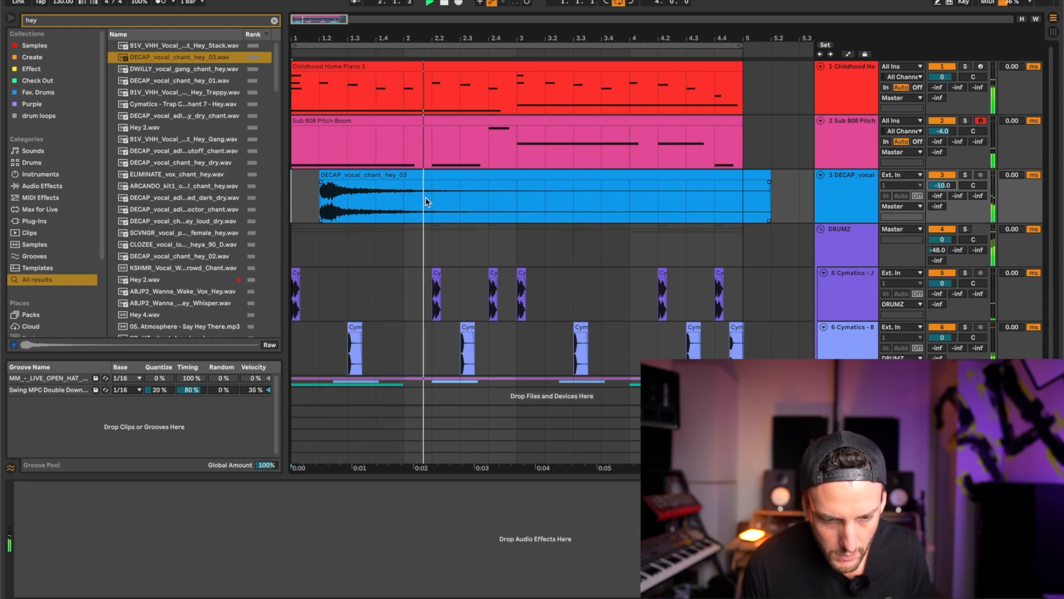
- Duplicate bar 1 of the vocal chant into bar 2 and set the copied clip's gain to -10 dB
drag(398, 193, 248, 194)
key(super+d)
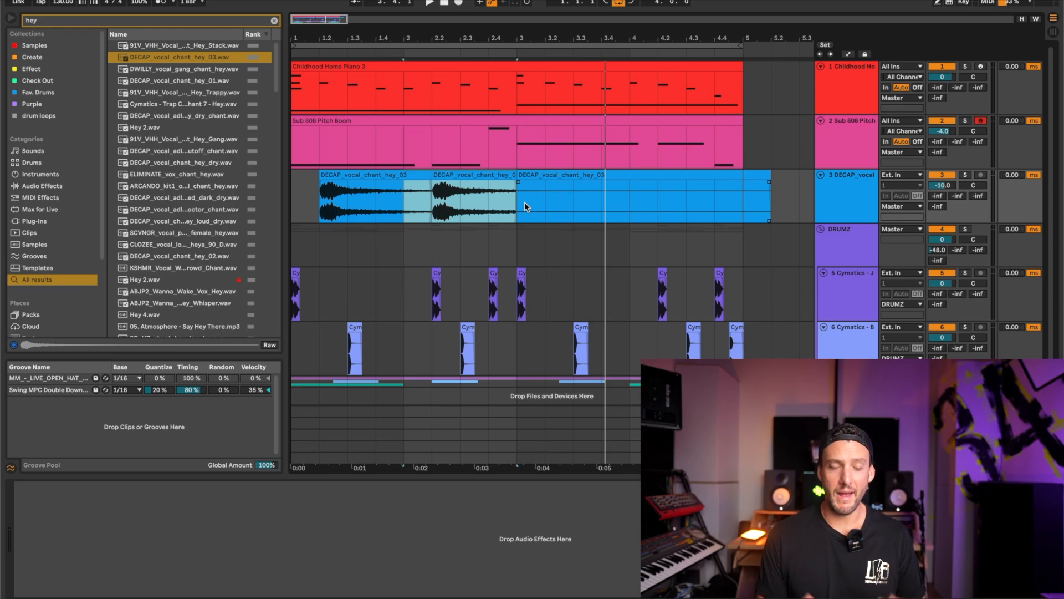
double_click(485, 176)
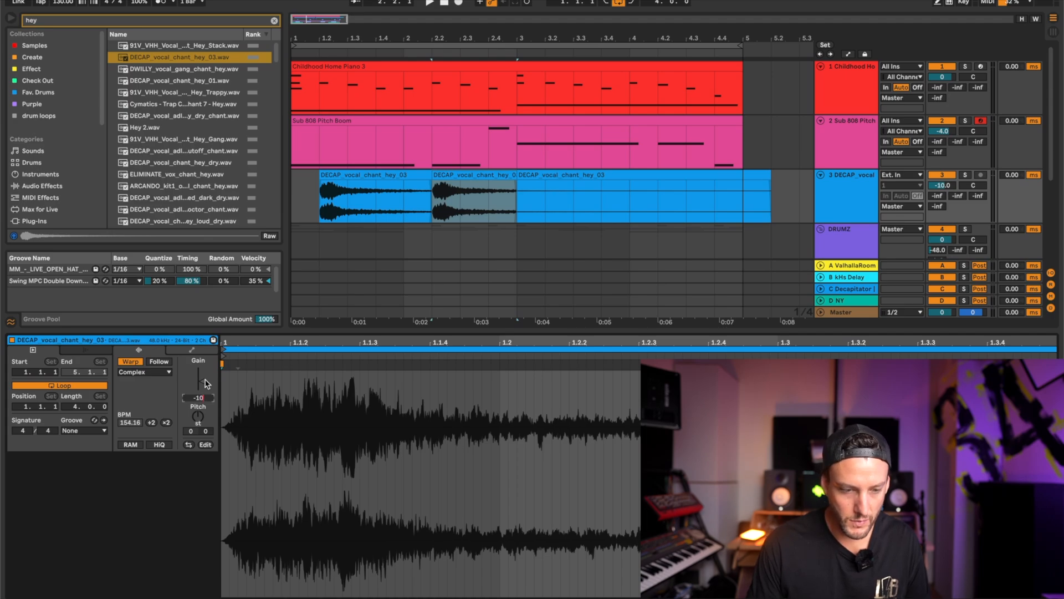
text(-10)
key(Return)
- Duplicate the vocal chant's first two bars across bars 3–4 and delete the clip remainder past bar 5
drag(511, 210, 282, 195)
key(ctrl+d)
key(ctrl+alt+l)
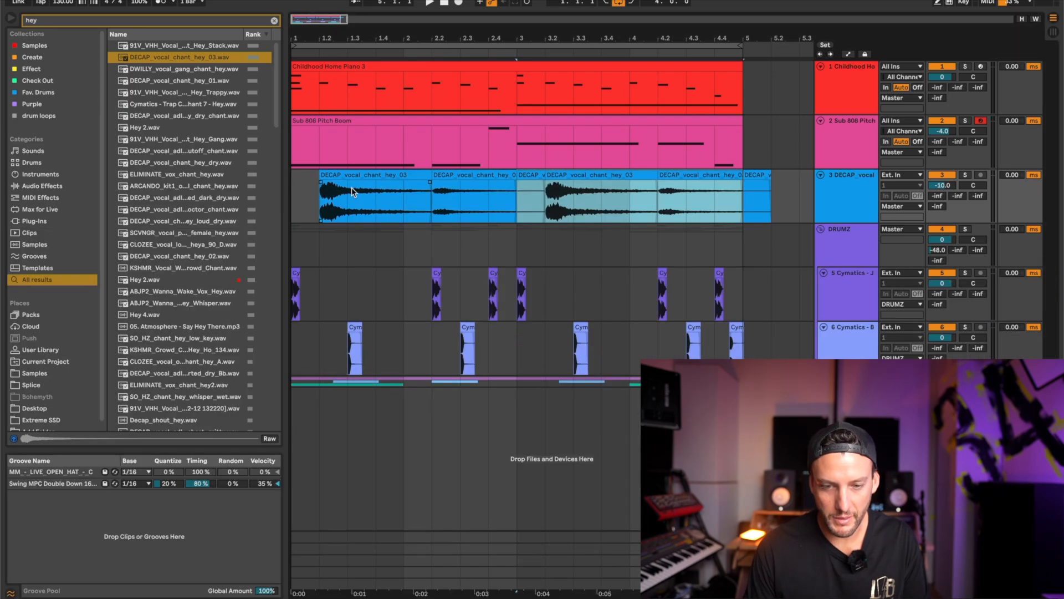
drag(746, 205, 769, 206)
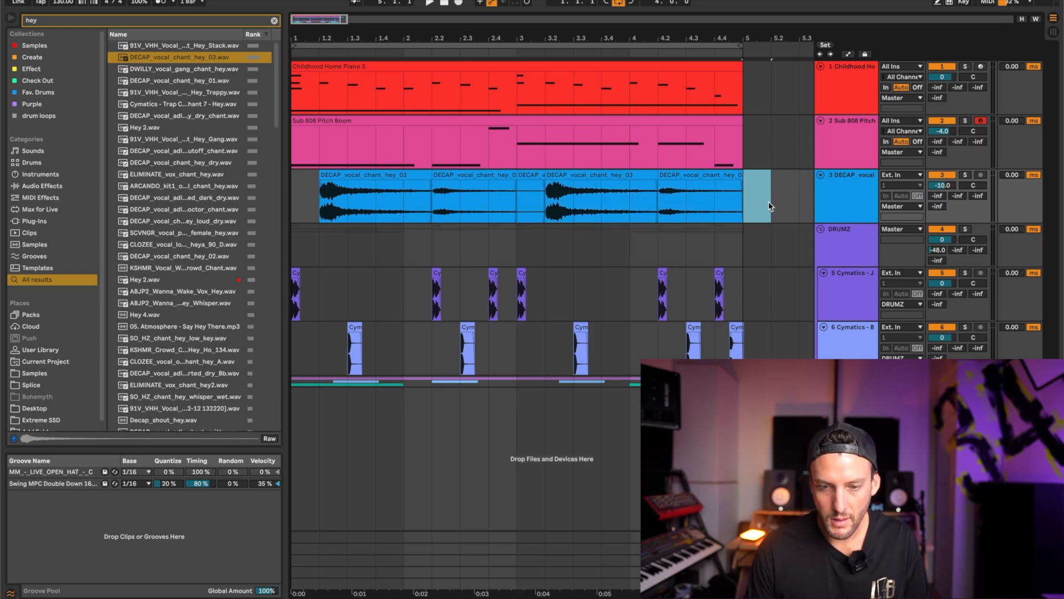
click(749, 203)
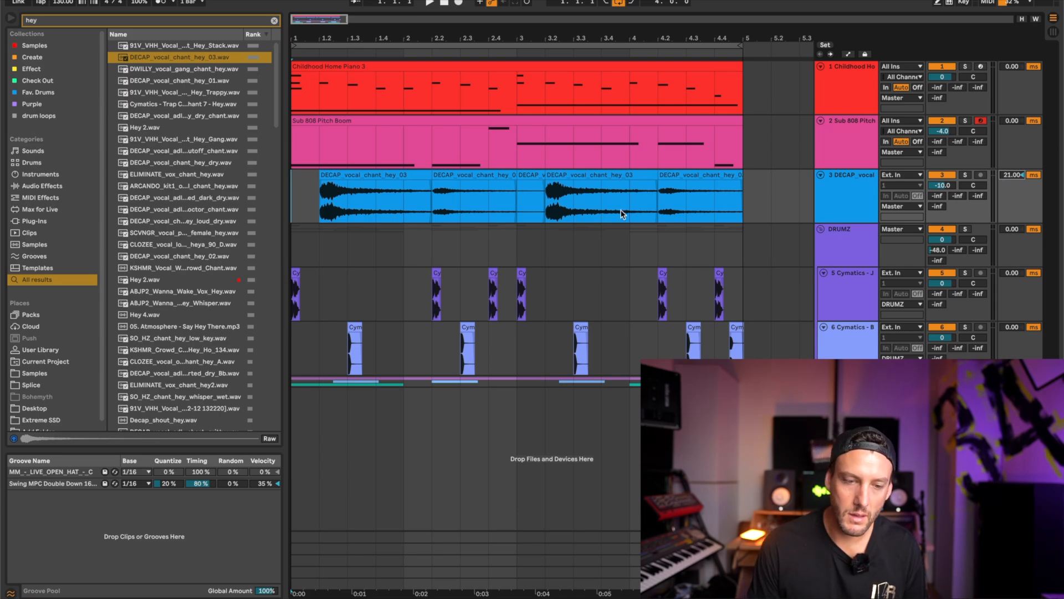
- Lower the vocal chant track's volume to -14 dB during playback and show its device chain
key(space)
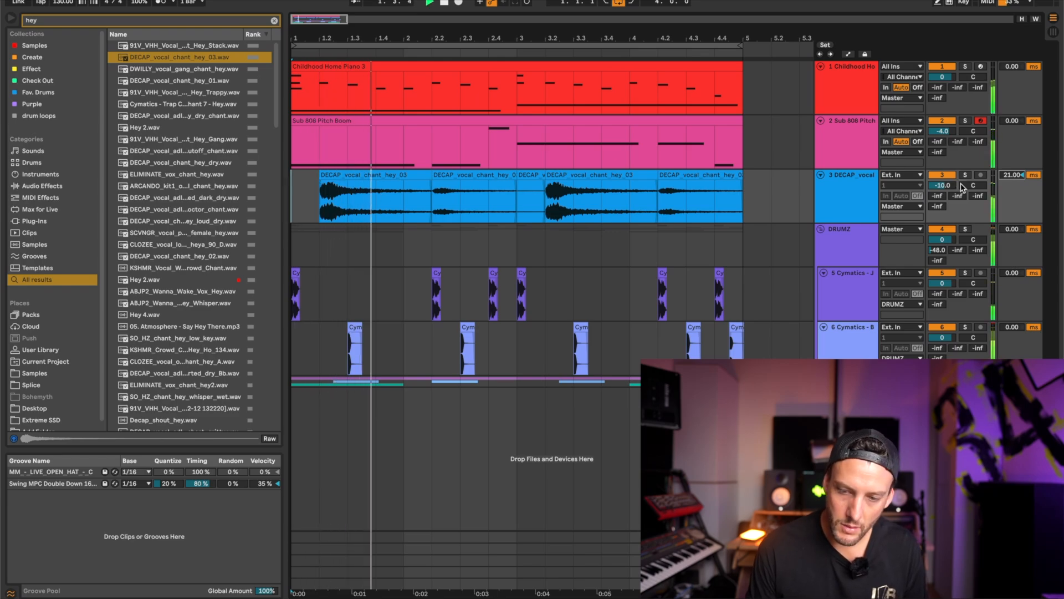
drag(946, 183, 948, 185)
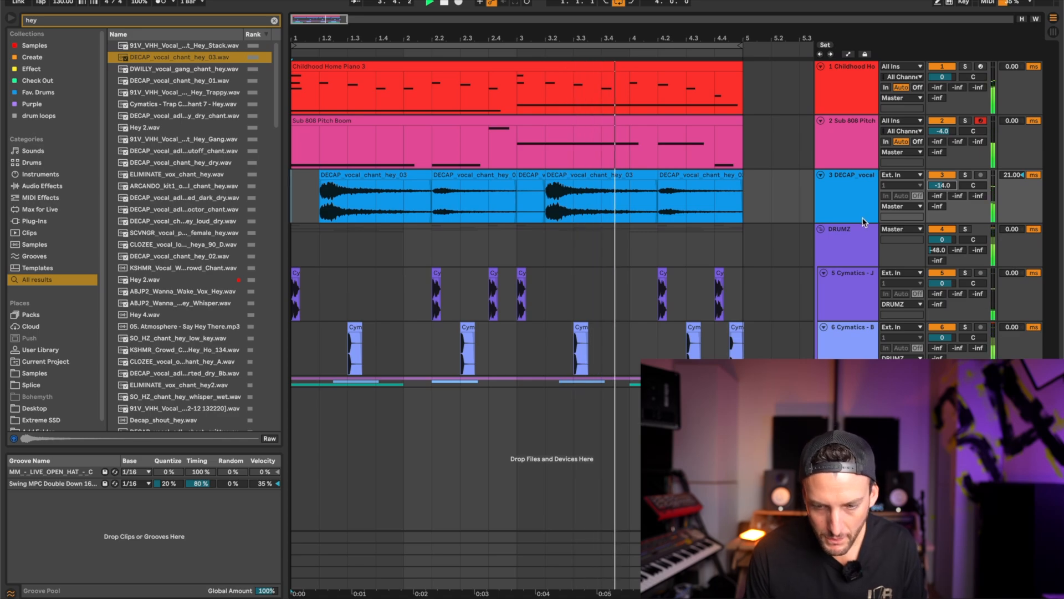
double_click(852, 200)
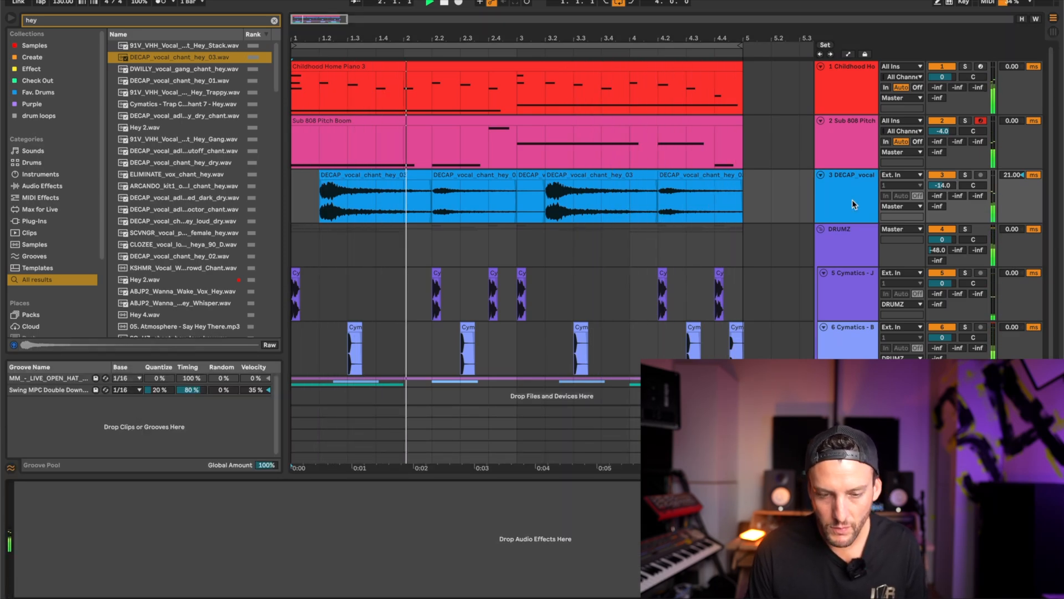
key(space)
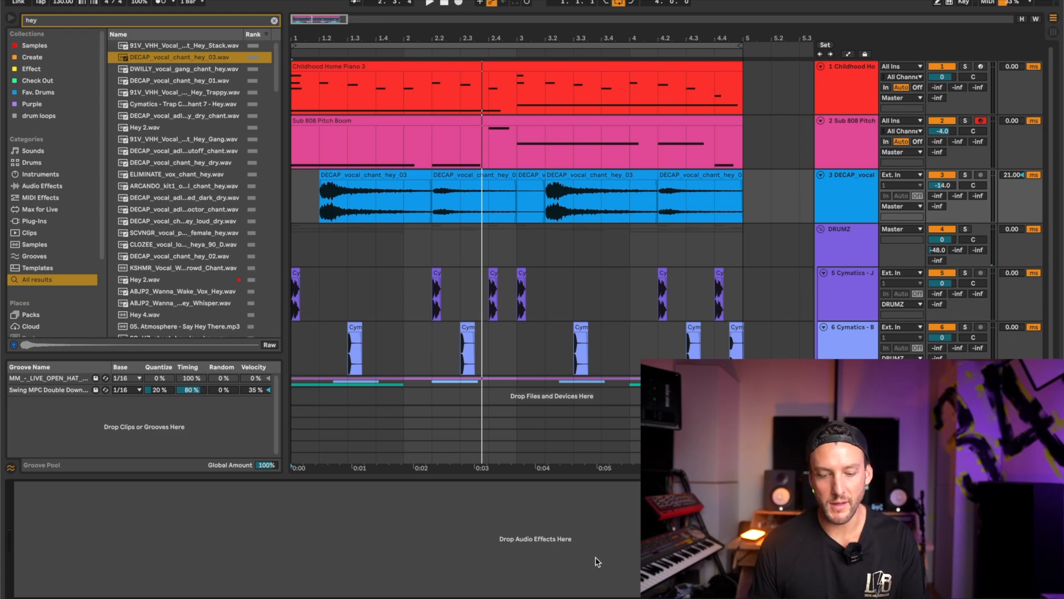
- Add an Auto Pan to the vocal chant track, set its amount to 42.9 % and listen to the result
key(ctrl+f)
key(BackSpace)
text(auto)
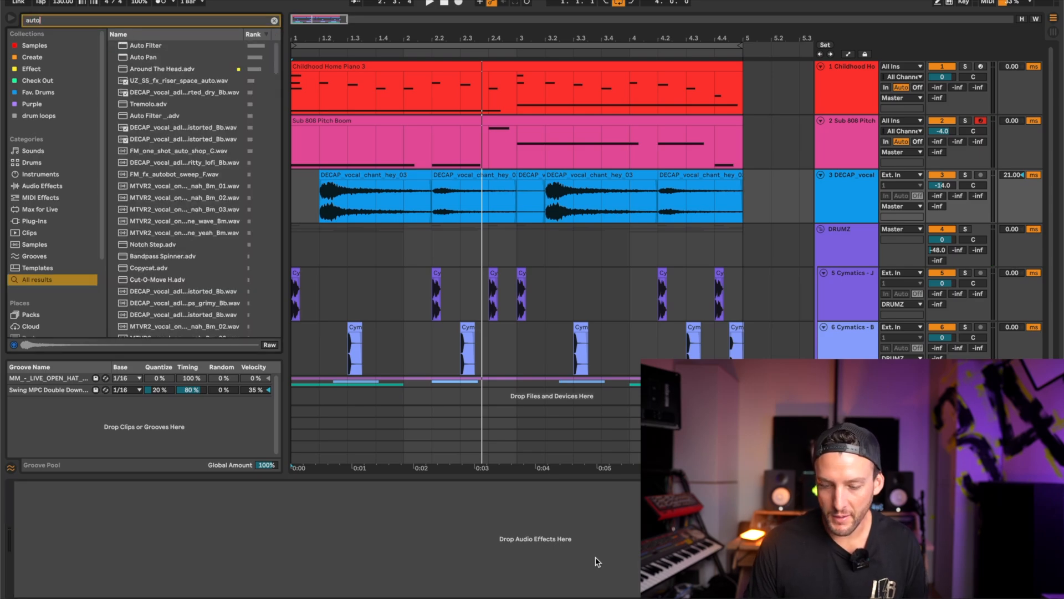
key(Down)
key(Down)
key(Return)
mouse_move(48, 510)
mouse_down()
mouse_move(47, 482)
mouse_move(47, 507)
mouse_up()
key(space)
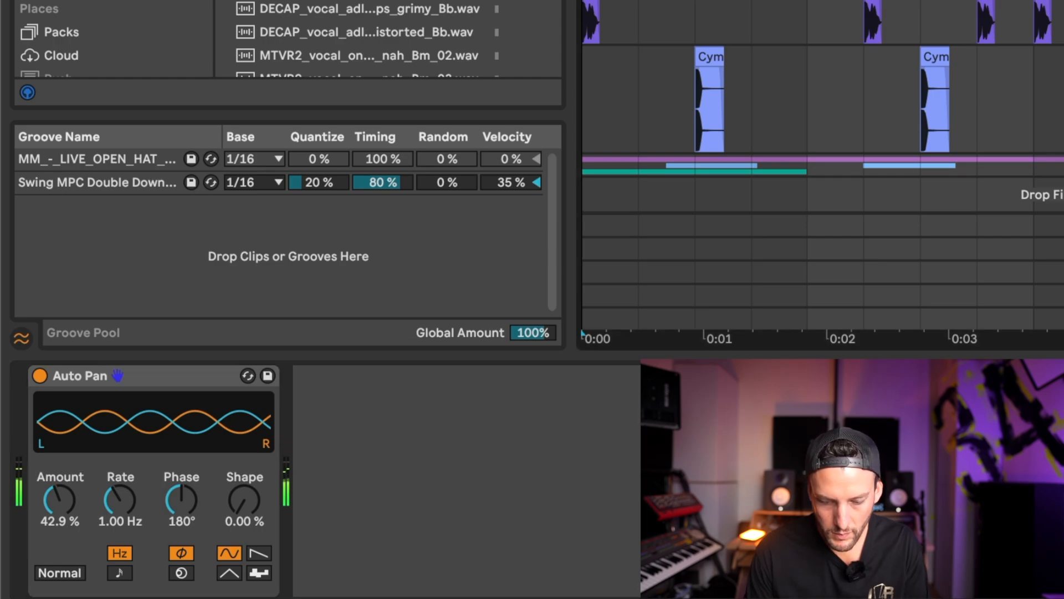
key(space)
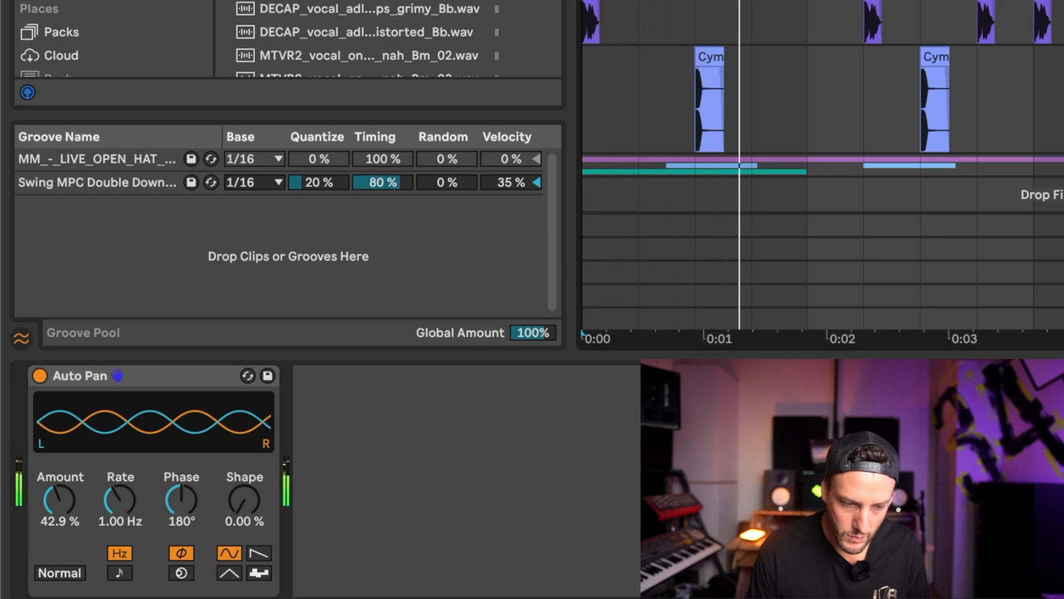